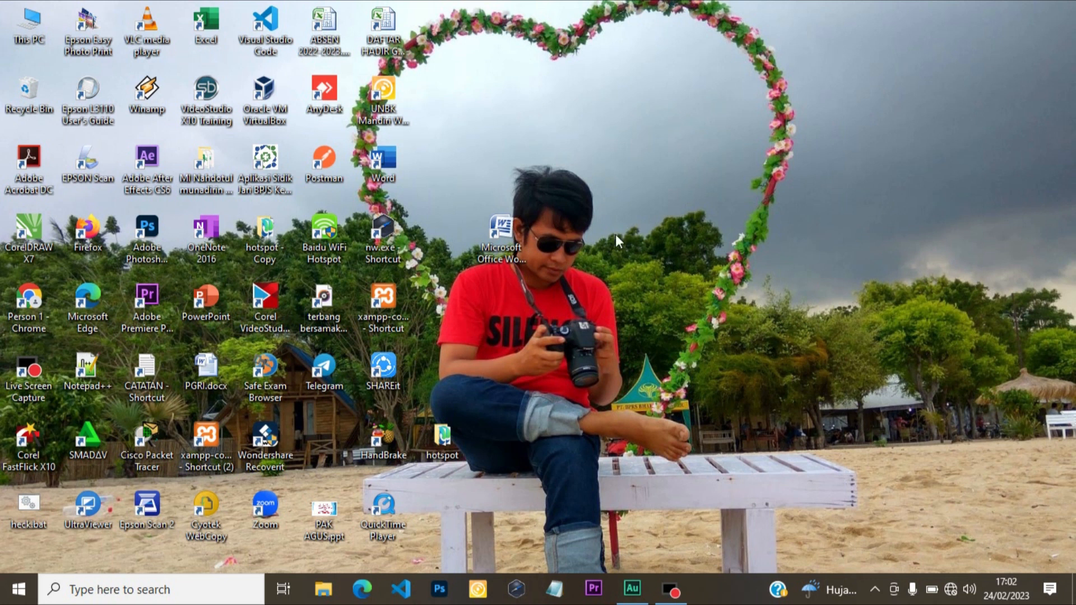
- Open Microsoft Office Word 2007 from its desktop shortcut and close it again
left_click(507, 247)
right_click(507, 247)
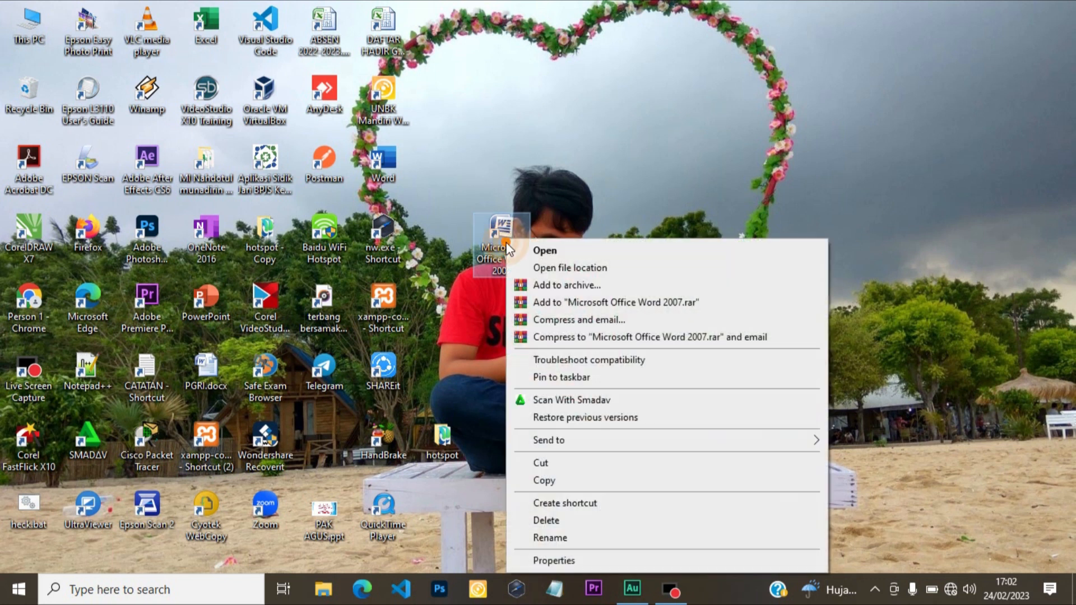
left_click(545, 247)
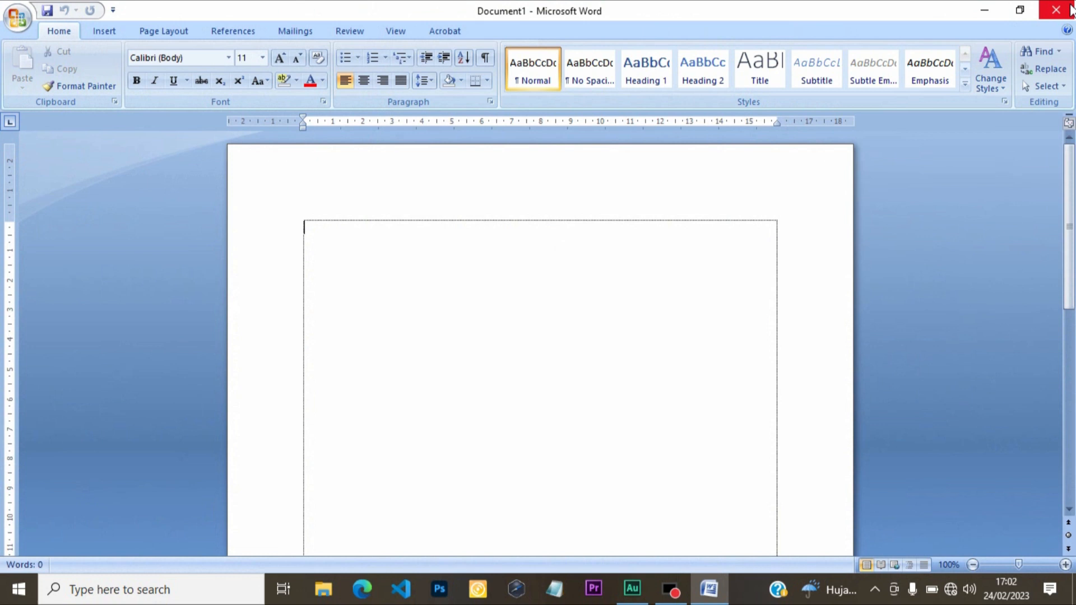
left_click(1053, 10)
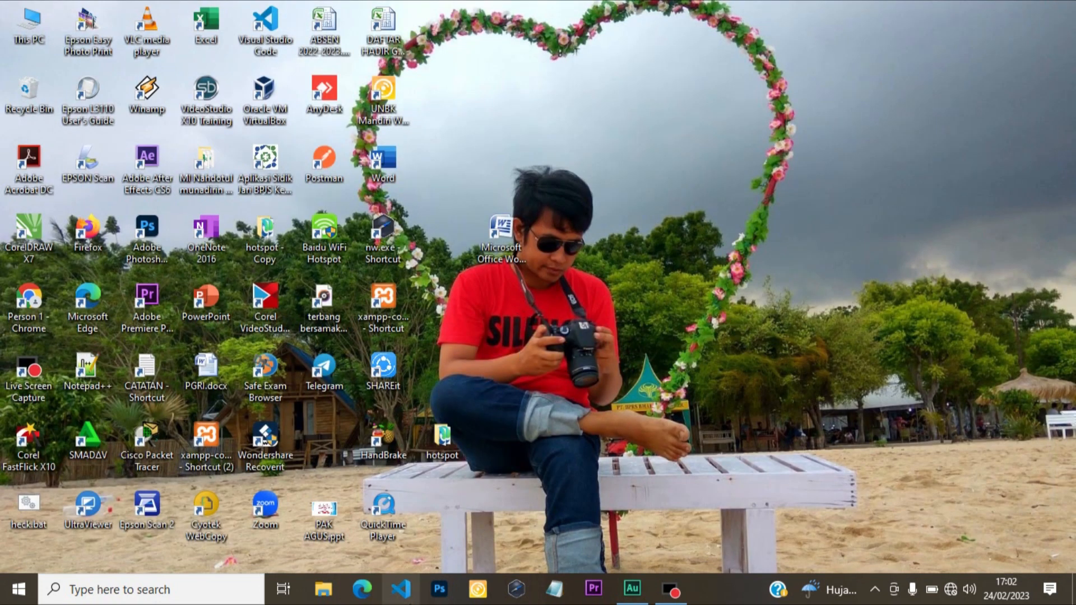
- Launch Microsoft Office Word 2007 from the desktop, minimize its window and bring it back up
double_click(519, 230)
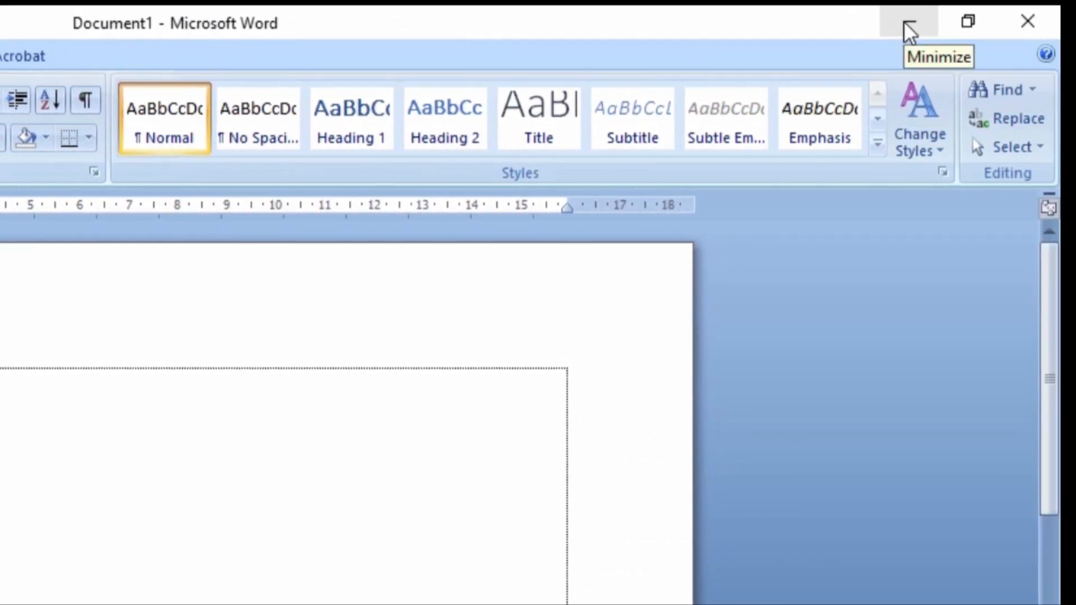
left_click(902, 18)
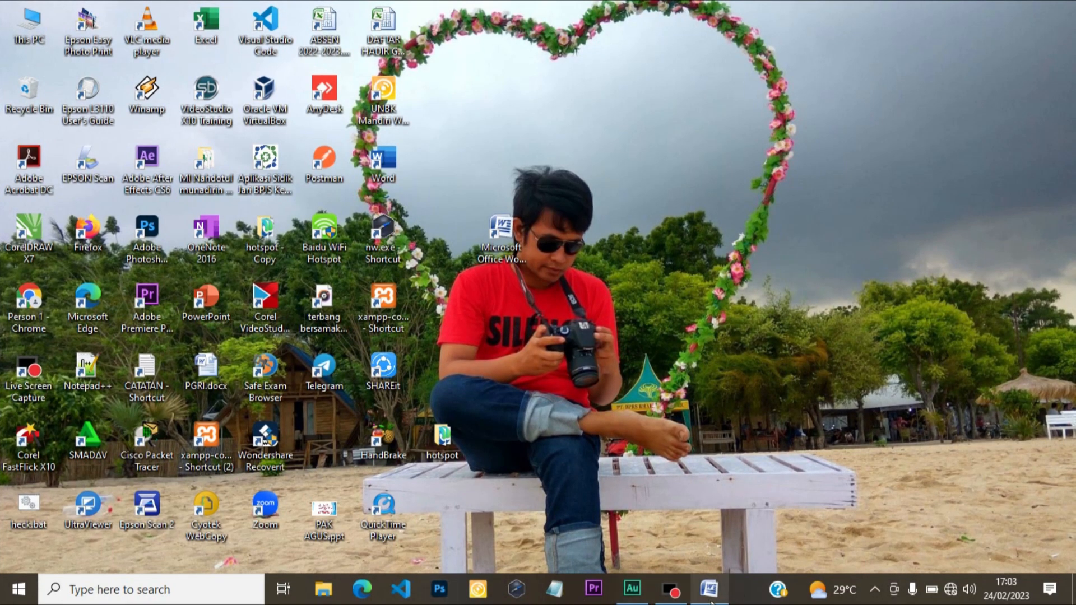
mouse_move(709, 595)
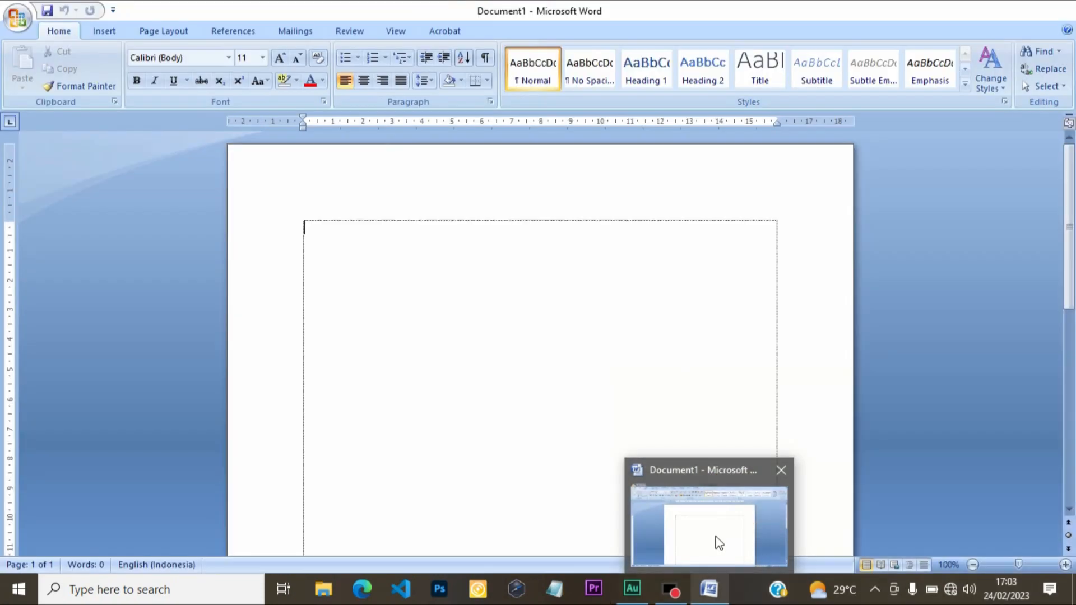
left_click(719, 542)
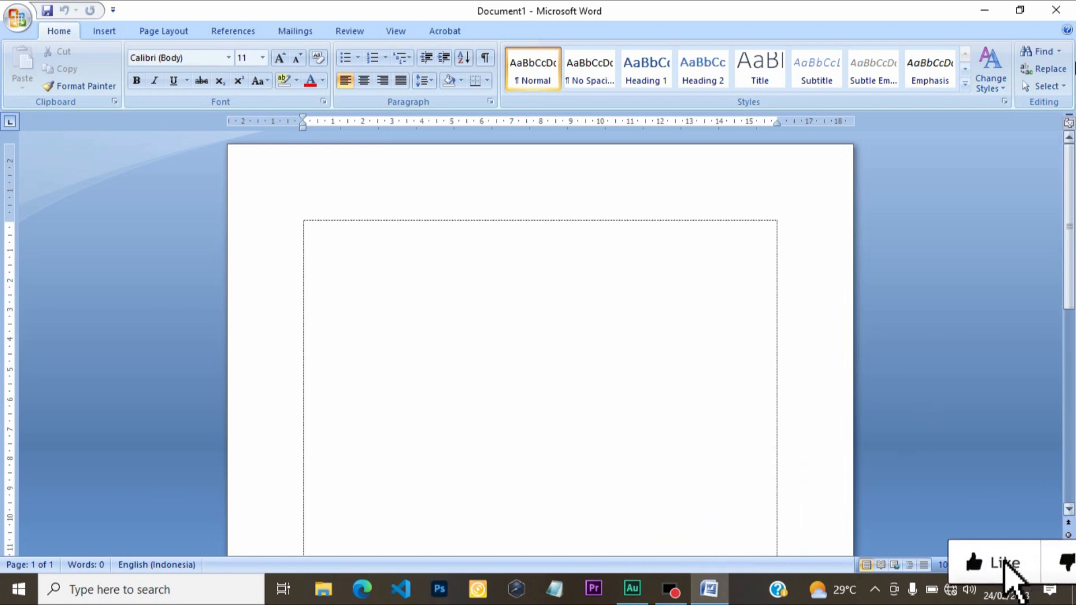
- Restore the Word window to a smaller size, adjust its width, and maximize it again
left_click(1018, 11)
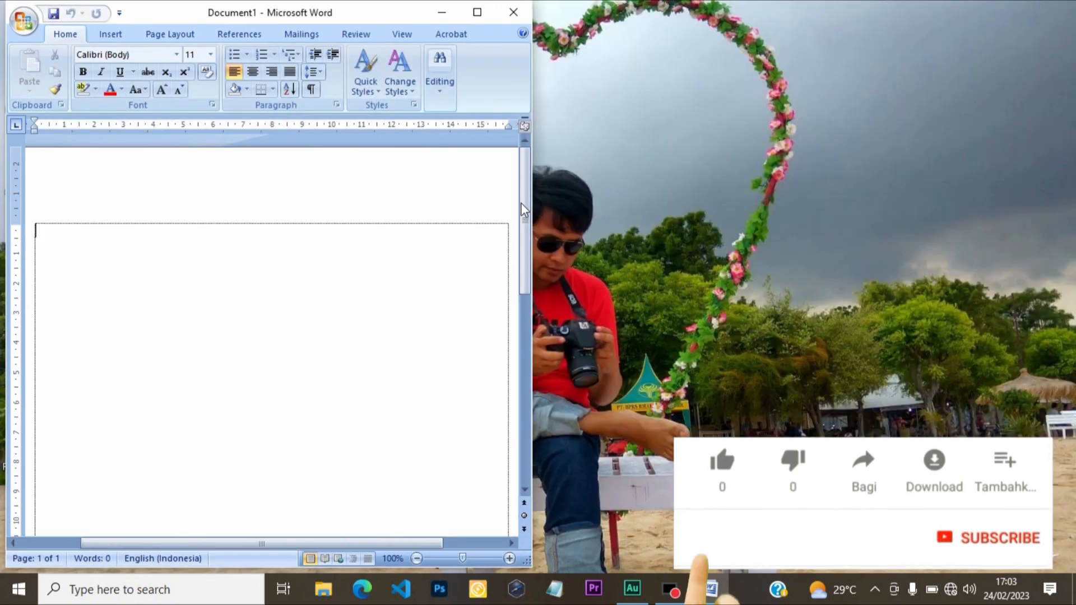
left_click_drag(531, 193, 648, 206)
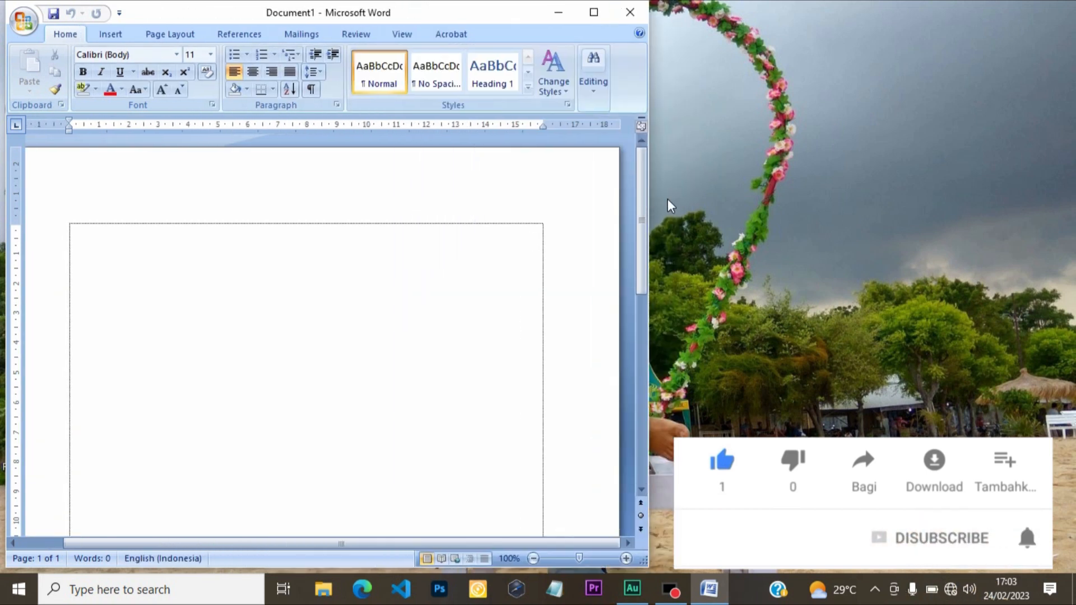
left_click_drag(648, 199, 628, 185)
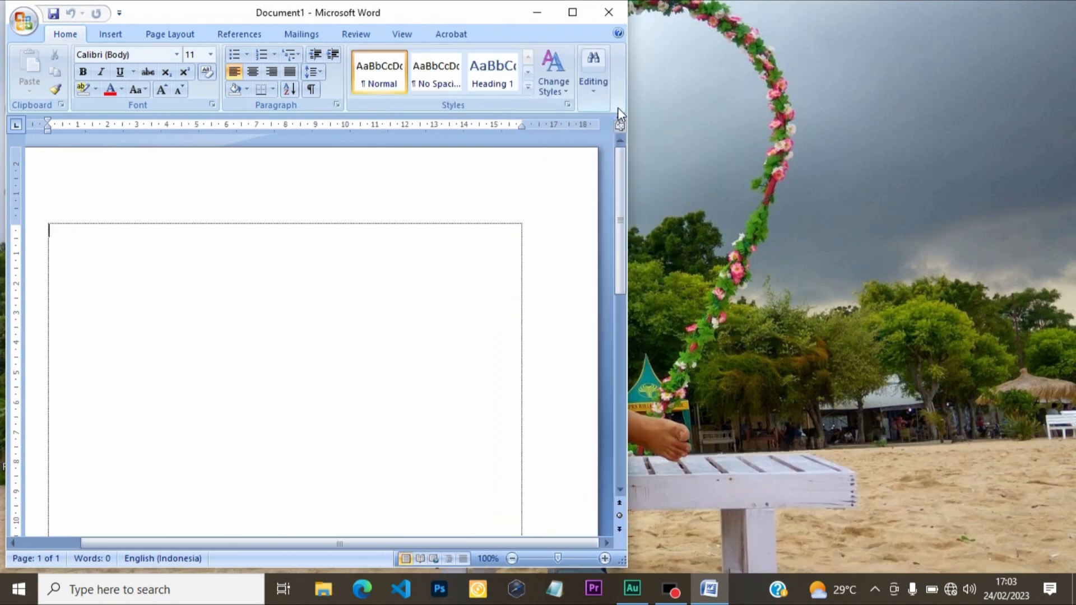
left_click(572, 17)
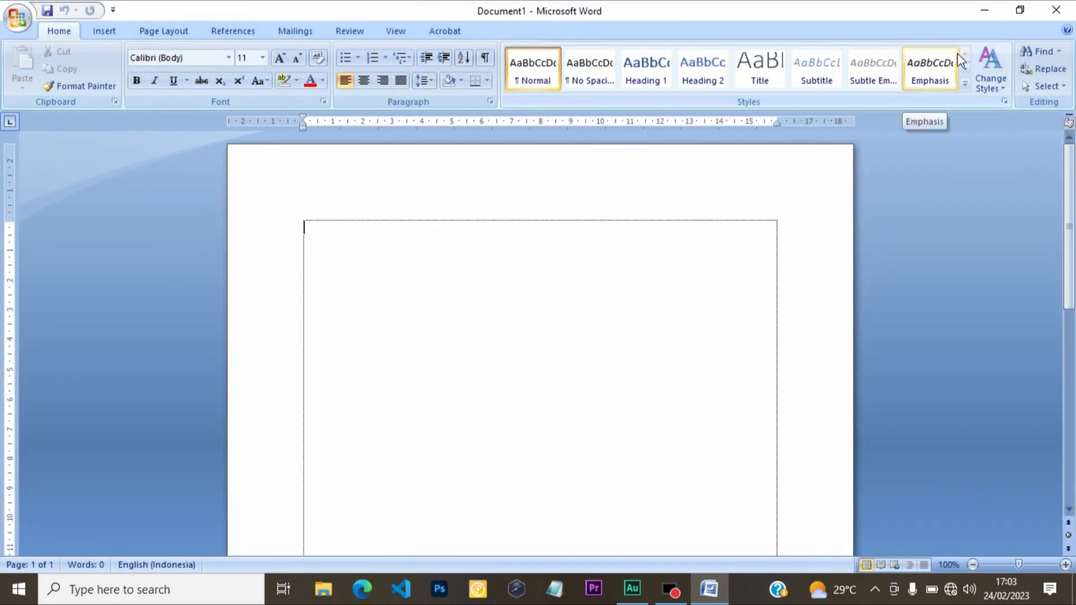
- Close Word and reopen Microsoft Office Word 2007 with a blank document
left_click(1058, 8)
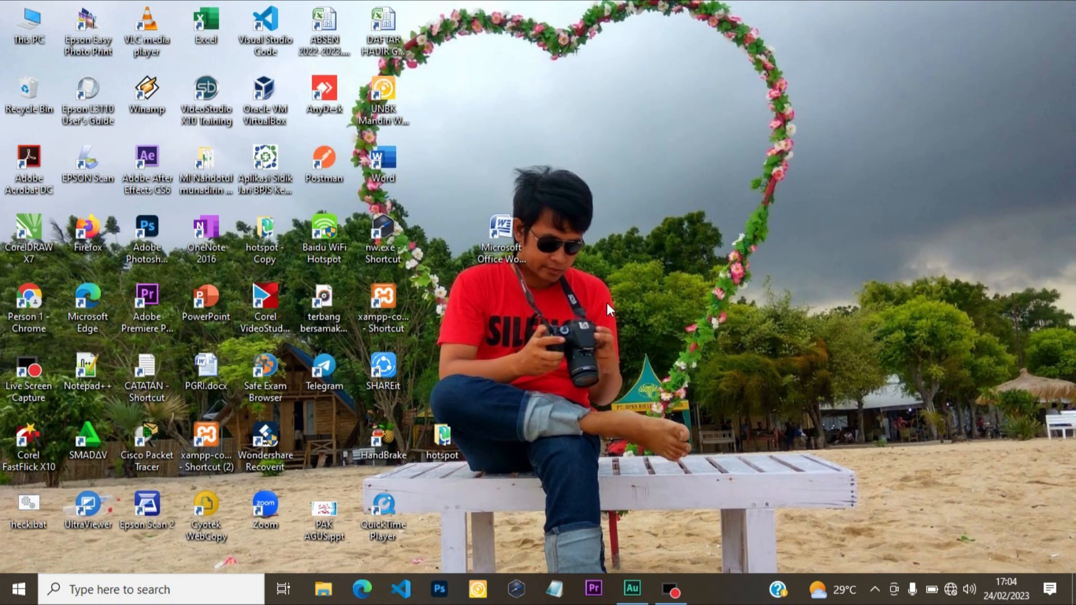
double_click(502, 234)
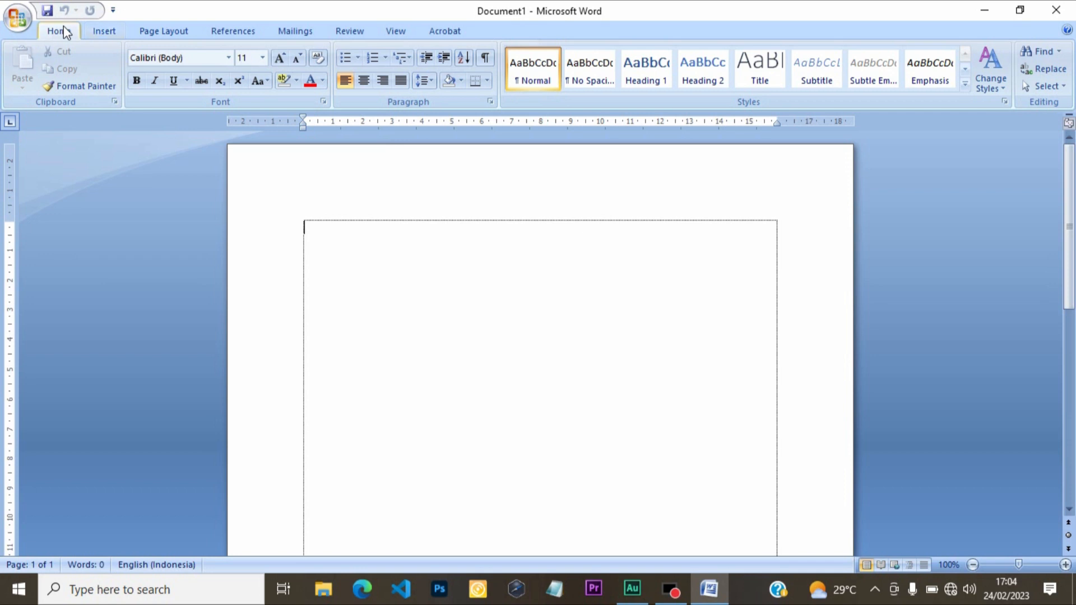
- Look over the commands available for inserting objects, page layout and basic text formatting
left_click(104, 31)
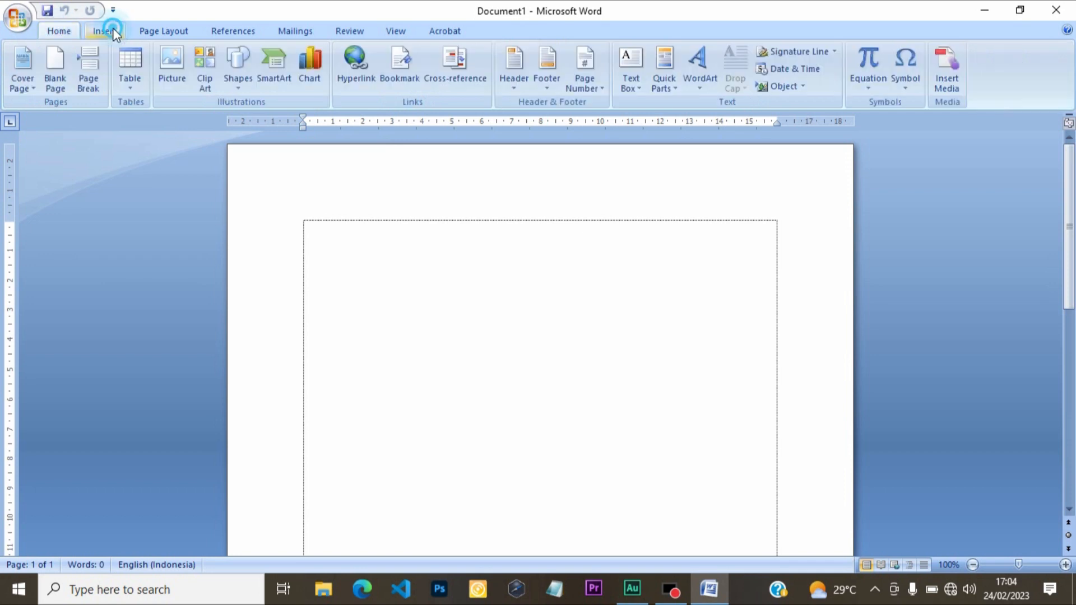
left_click(163, 31)
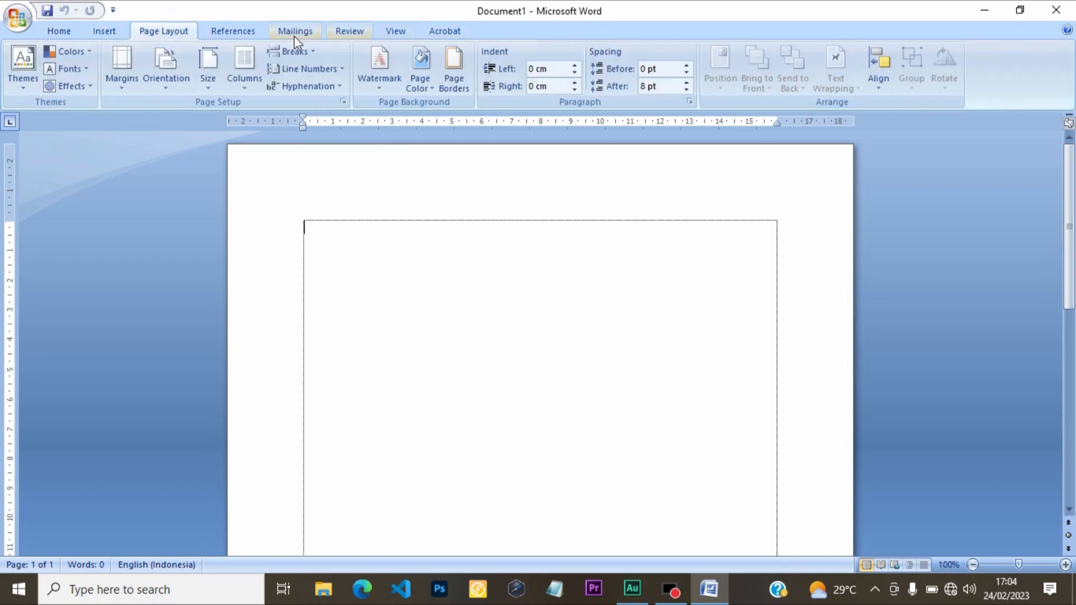
left_click(53, 29)
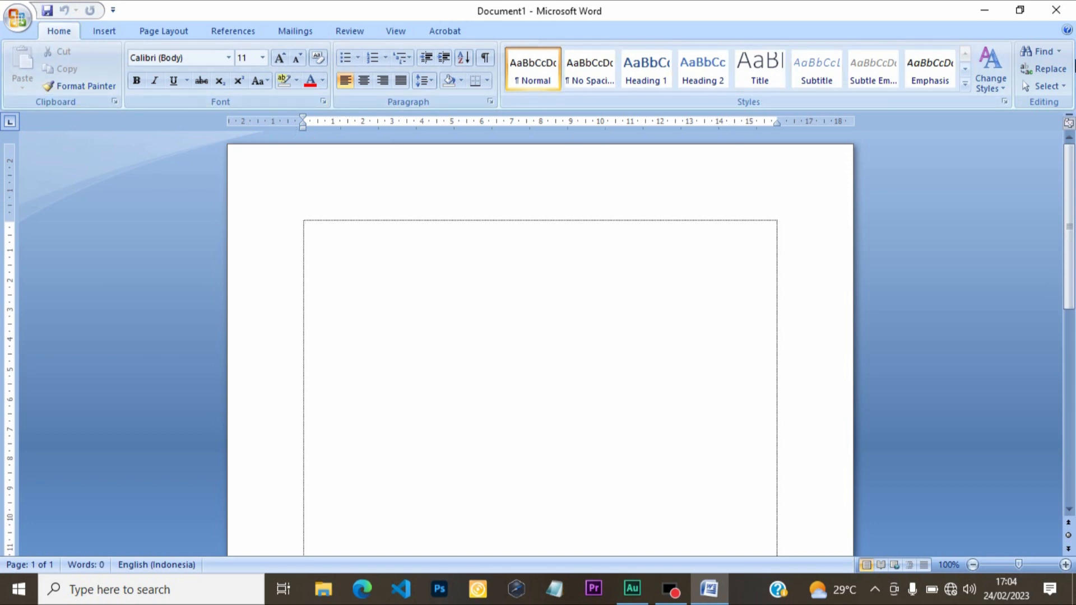
left_click(104, 32)
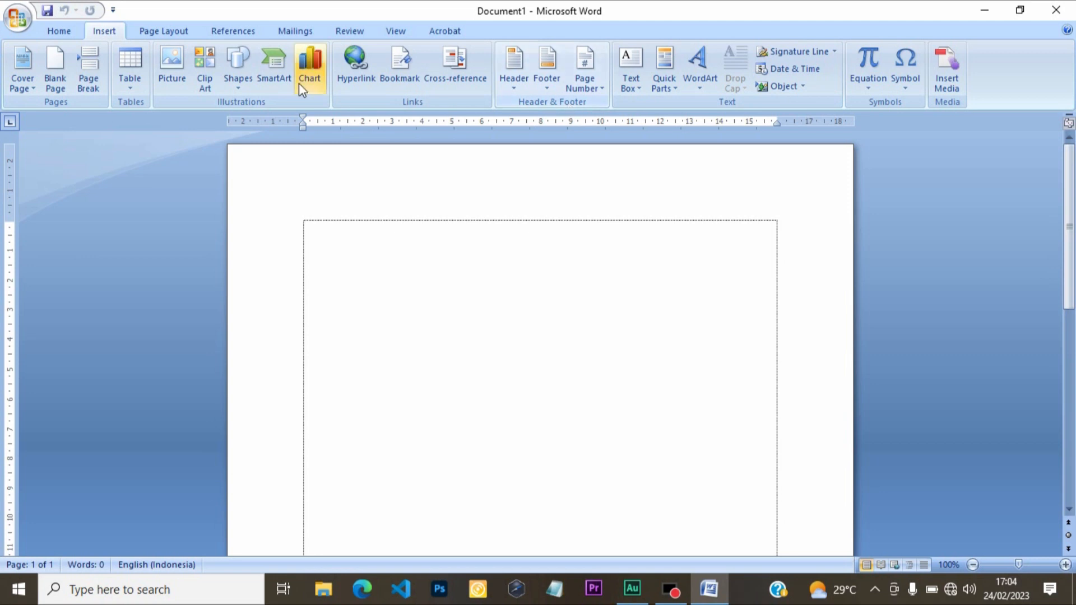
left_click(153, 31)
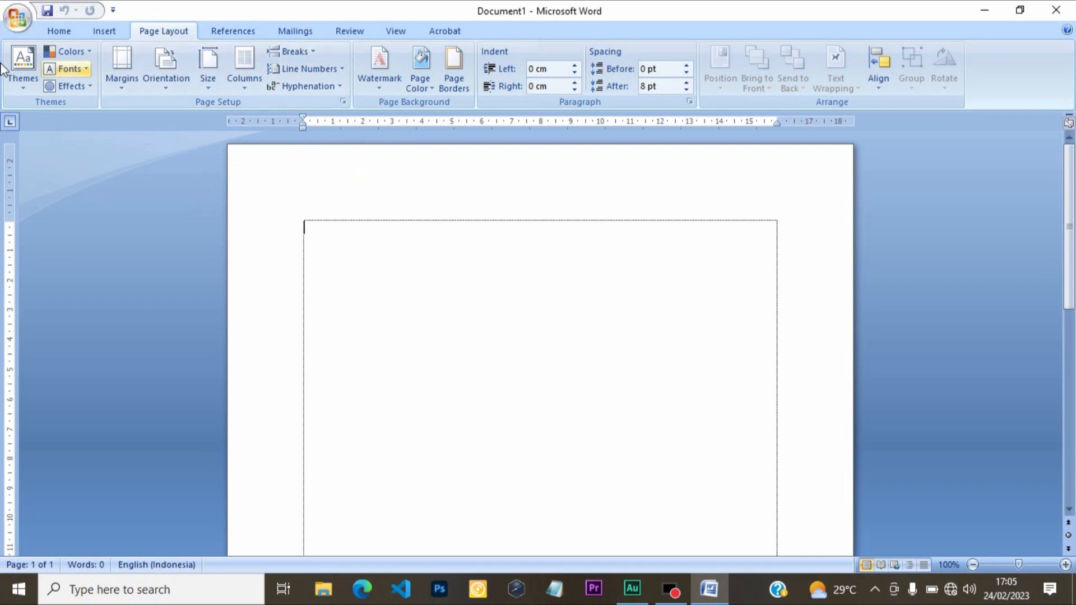
left_click(61, 32)
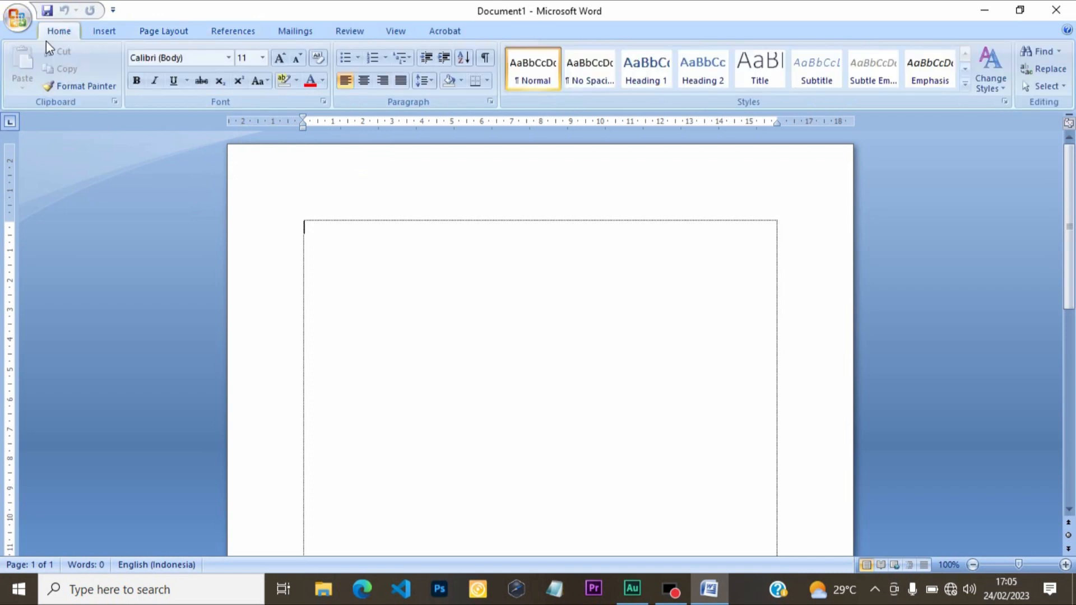
- Write "AKU BELAJAR" on the first line of the blank document
left_click(306, 236)
type("AKU")
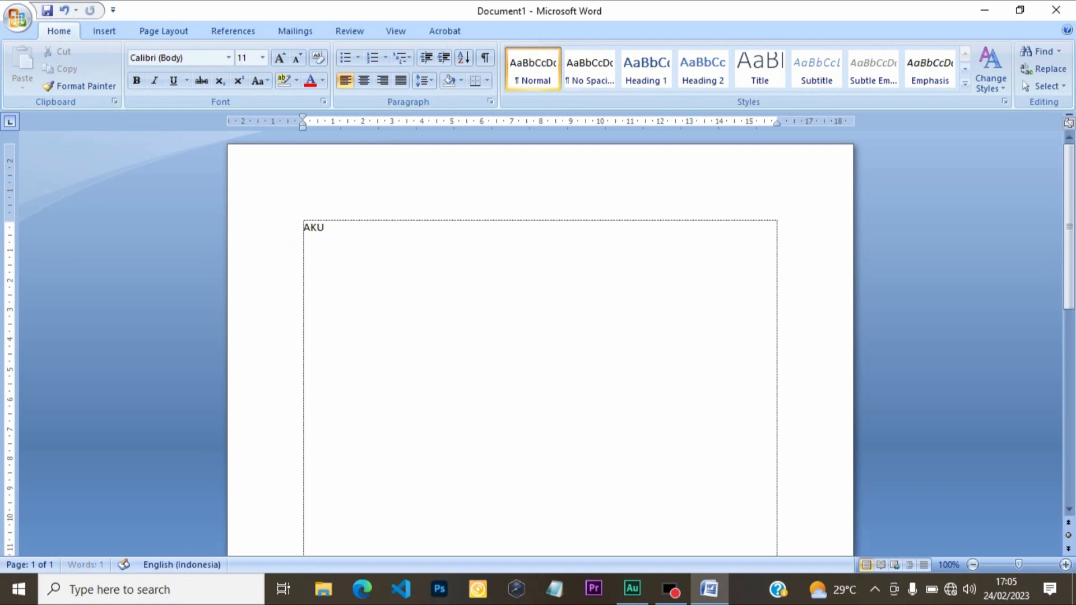
type(" BELAJAR")
left_click(377, 291)
- Practise selecting the whole text AKU BELAJAR backwards and forwards, clearing the selection after each try
left_click(370, 229)
left_click_drag(371, 231, 254, 235)
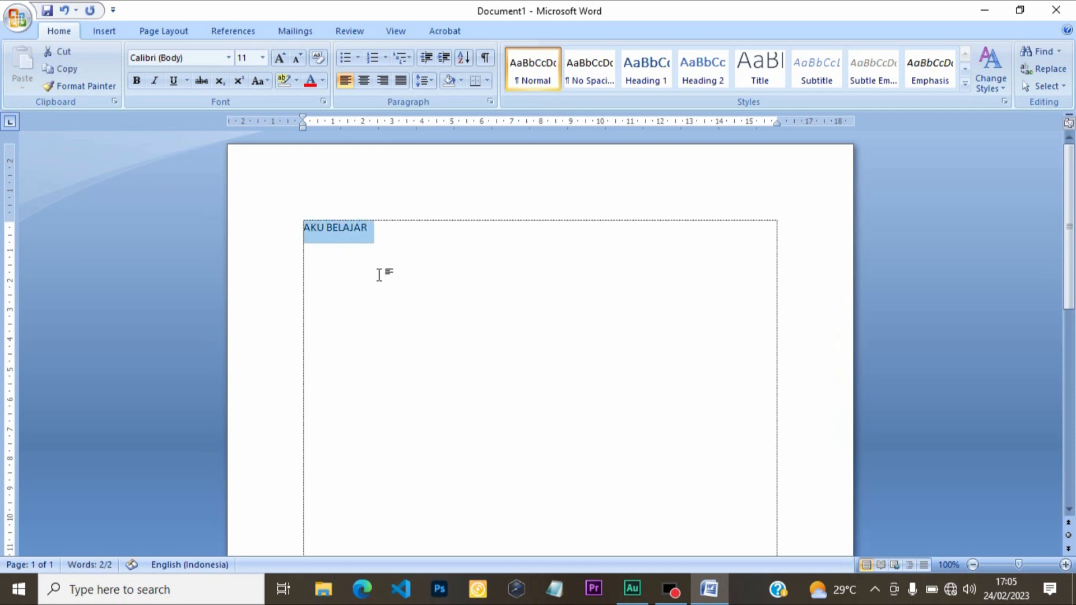
left_click(376, 249)
left_click(301, 232)
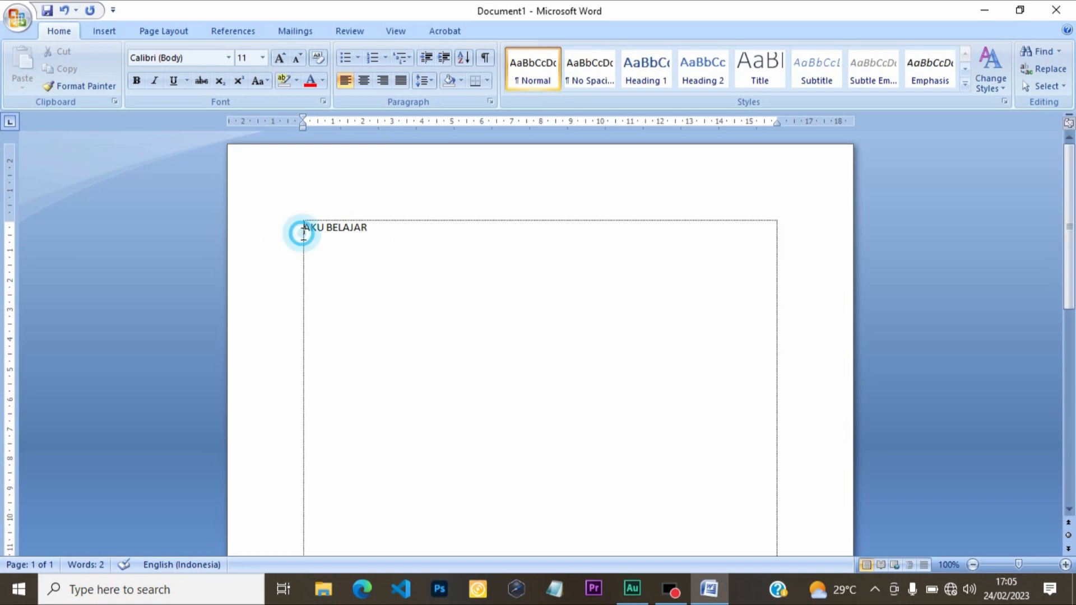
left_click_drag(301, 232, 516, 234)
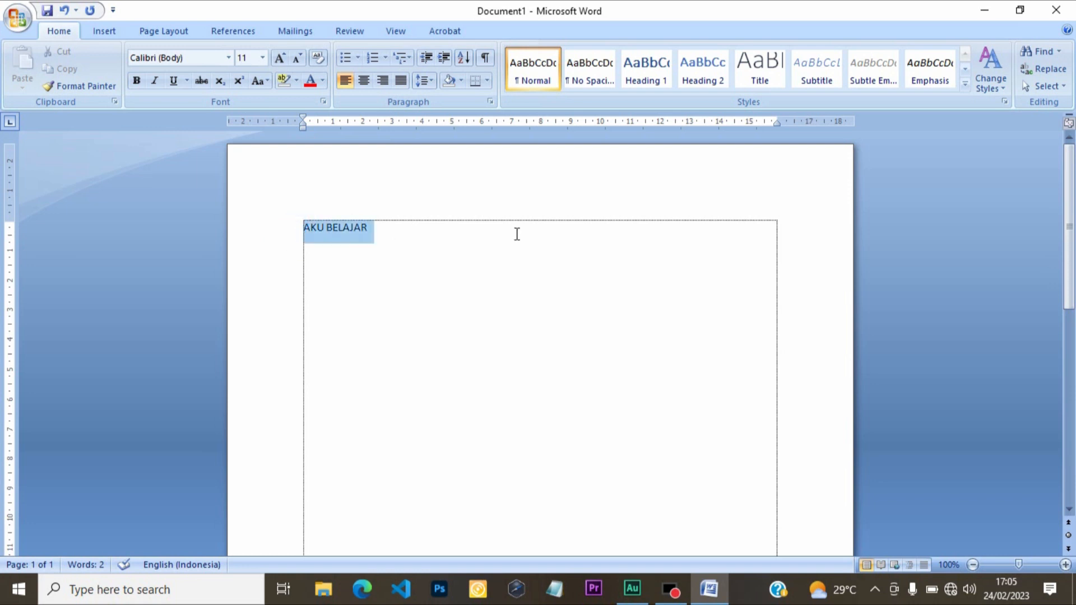
left_click(372, 261)
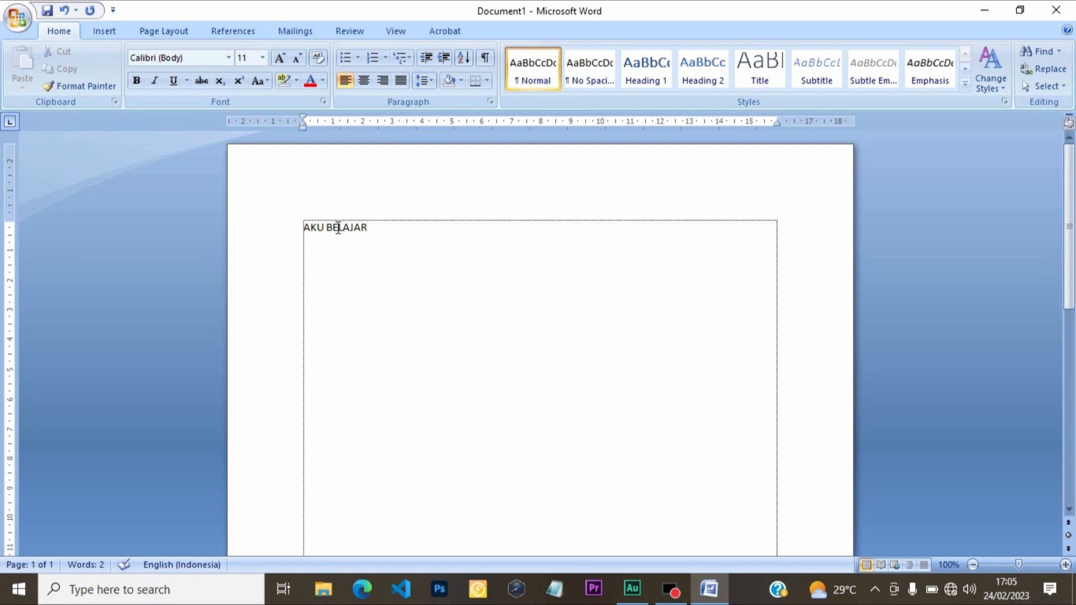
left_click_drag(297, 228, 405, 230)
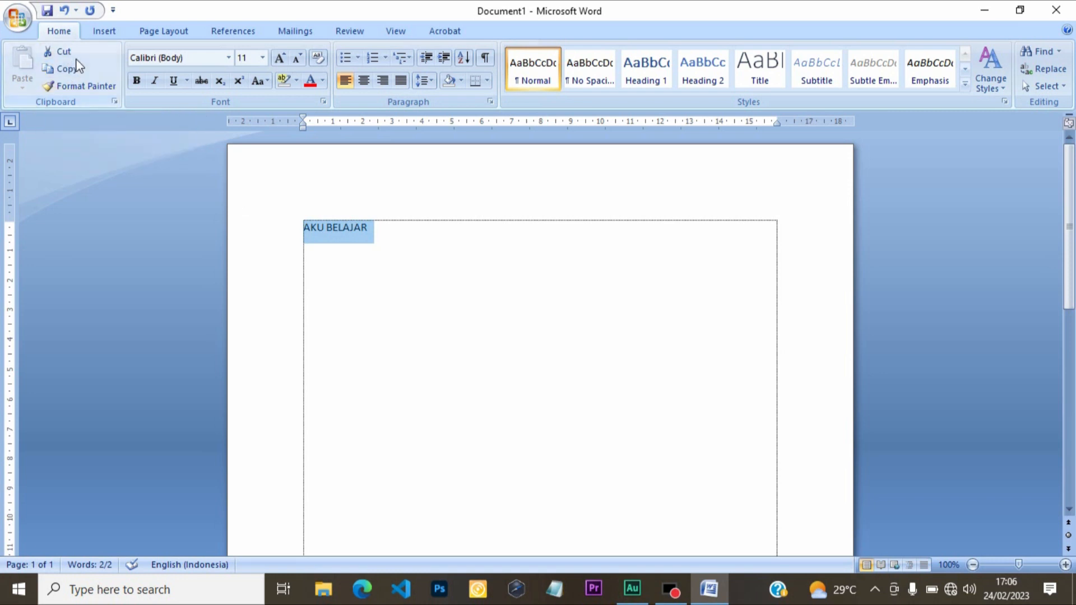
left_click(390, 254)
- Cut the text AKU BELAJAR from the first line and paste it on a new second line
left_click_drag(300, 228, 384, 228)
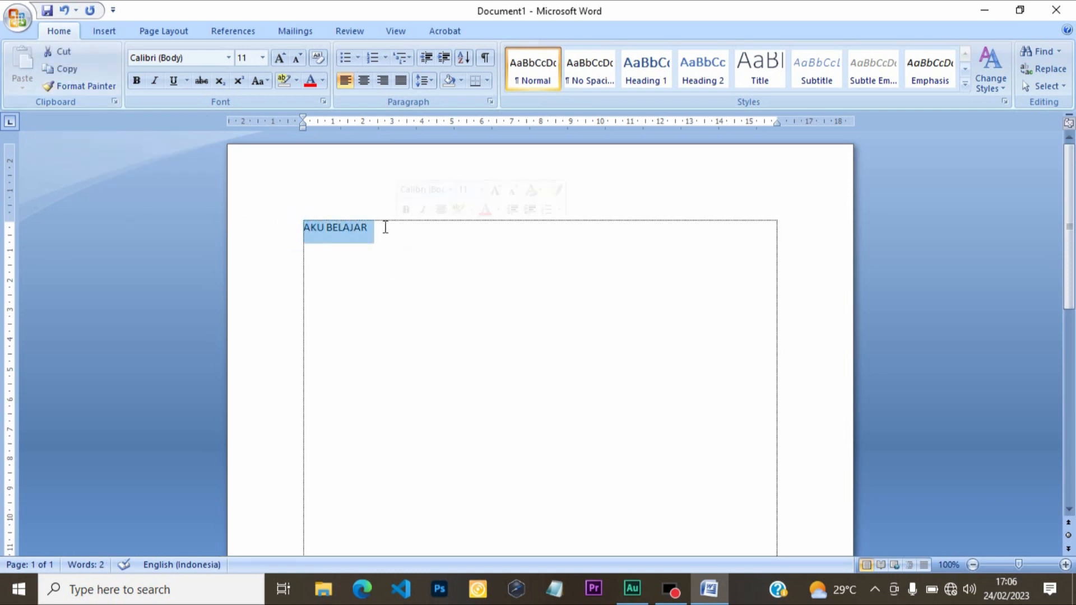
left_click(63, 53)
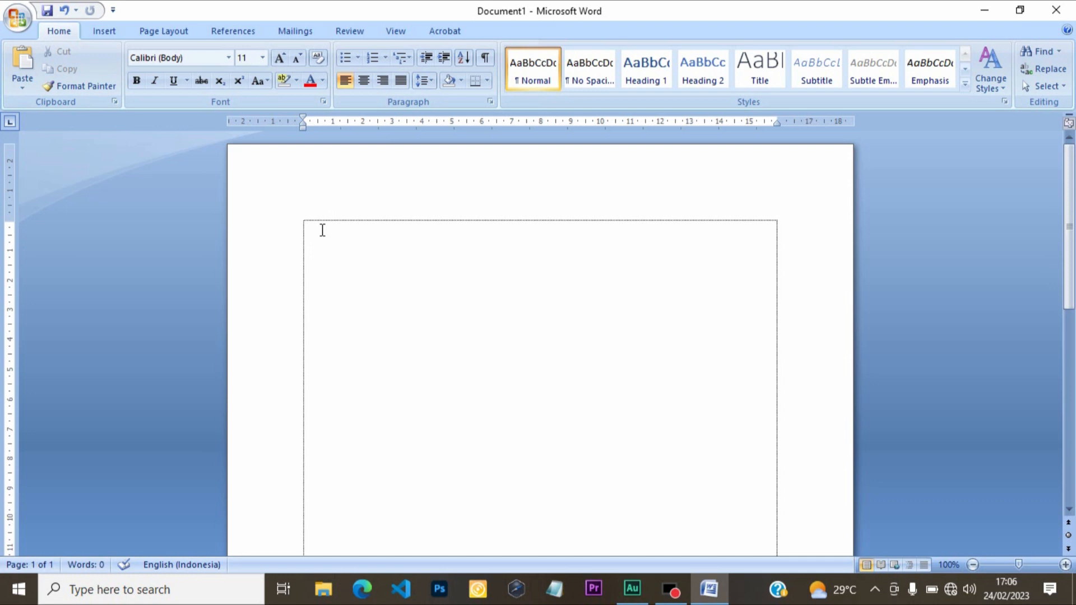
key("Return")
left_click(305, 235)
left_click(304, 256)
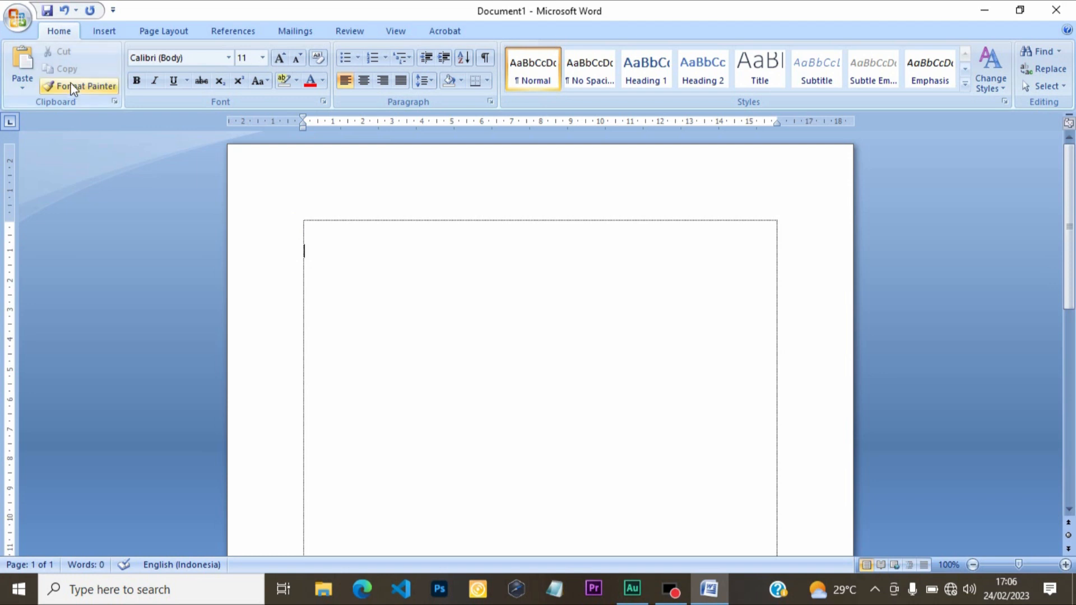
left_click(23, 74)
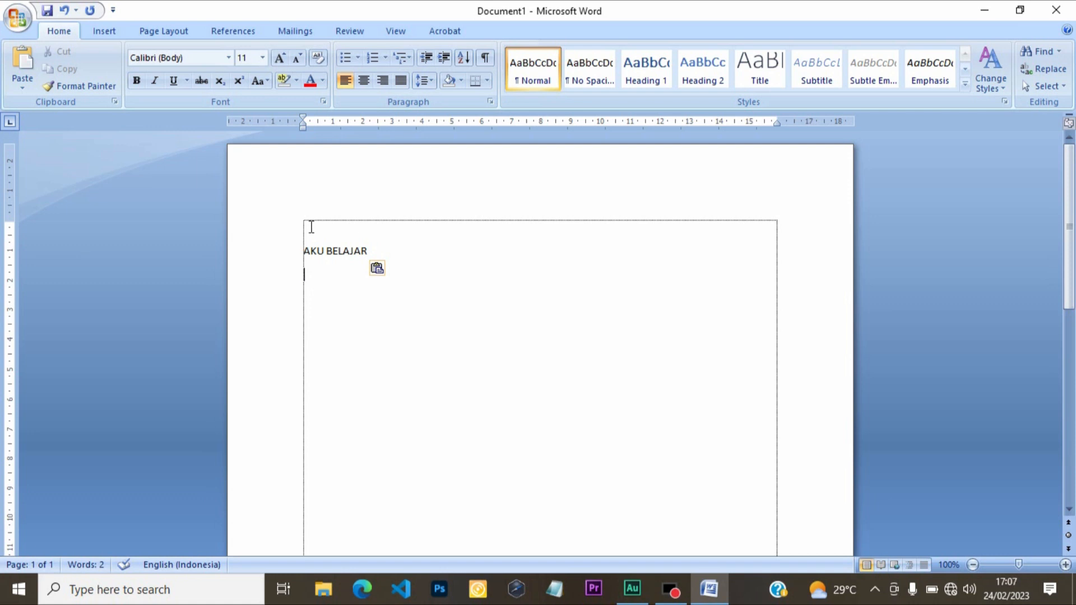
left_click(302, 247)
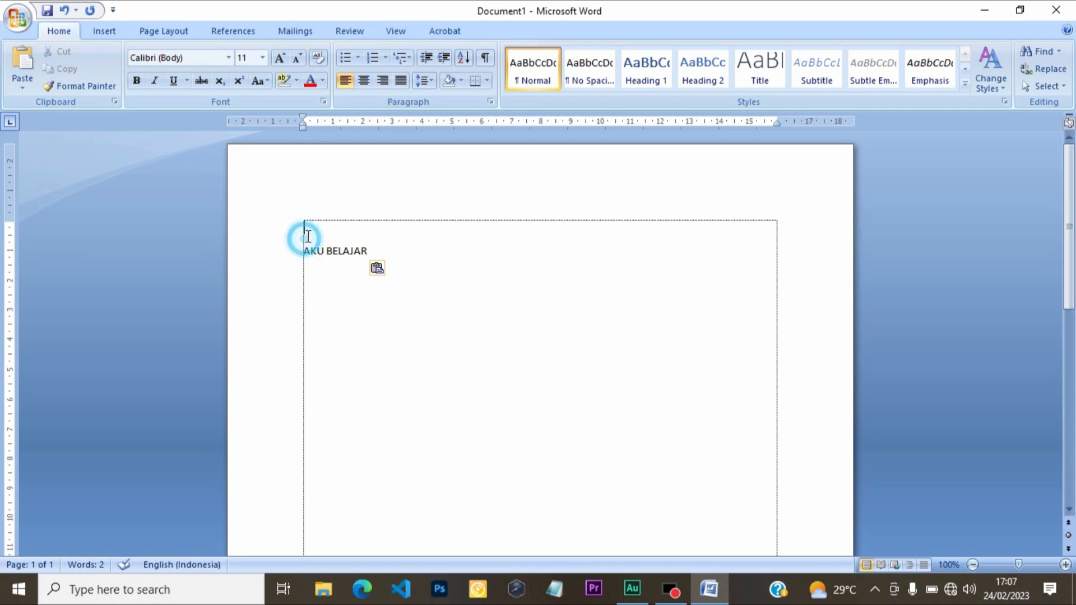
- Undo the paste and cut of AKU BELAJAR, redo both, and undo the paste once more
left_click(65, 11)
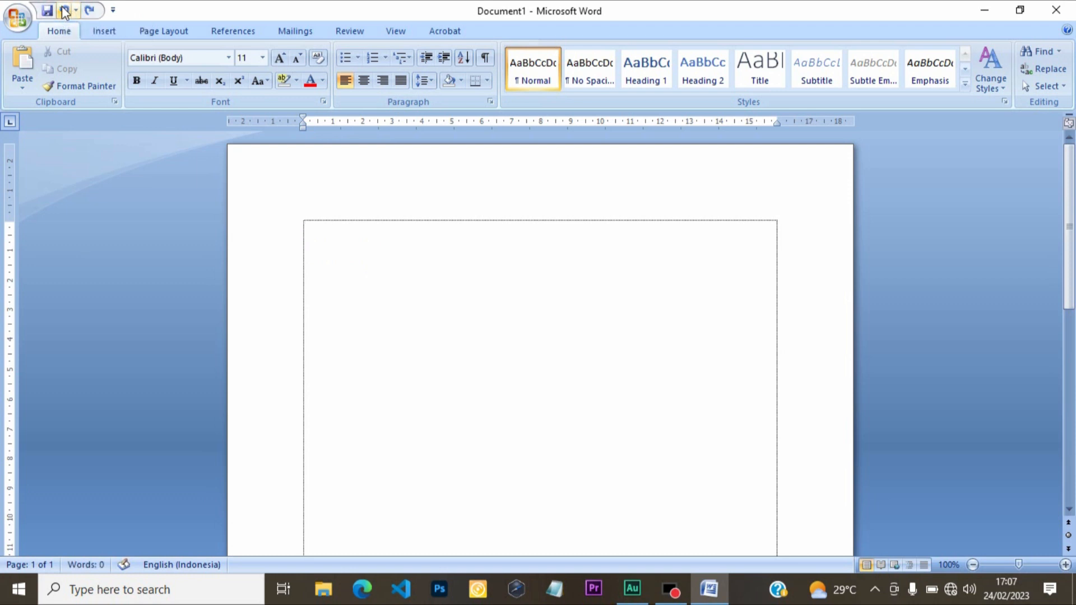
left_click(65, 12)
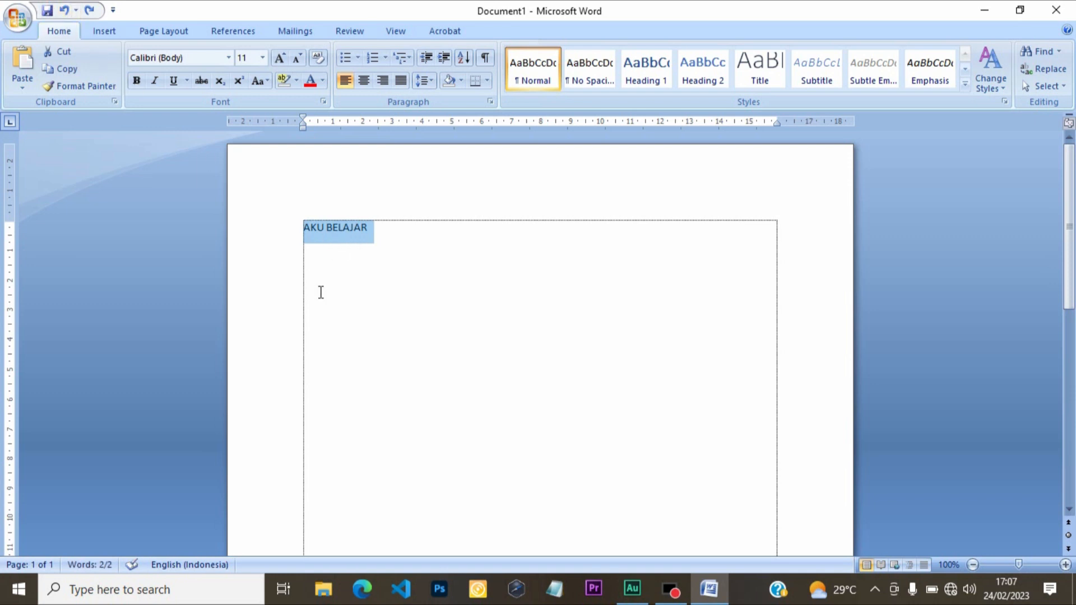
left_click(92, 11)
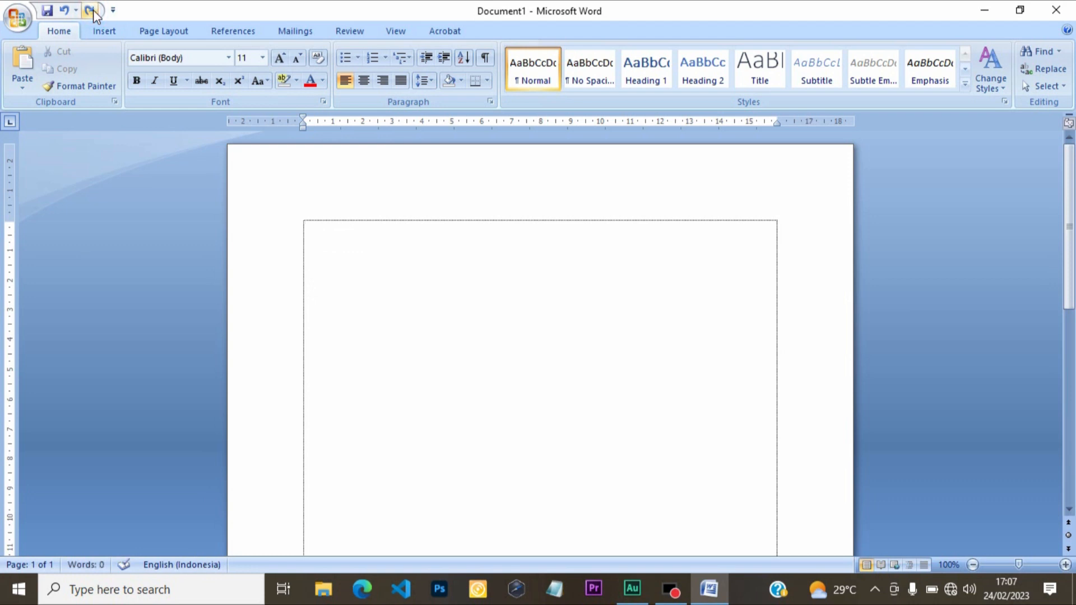
left_click(91, 11)
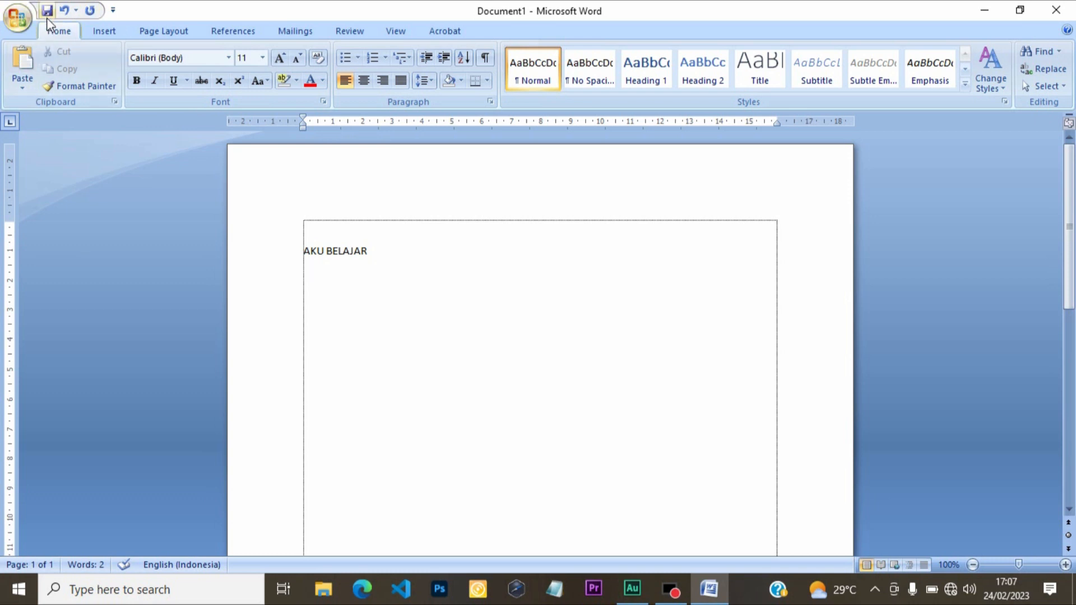
left_click(65, 11)
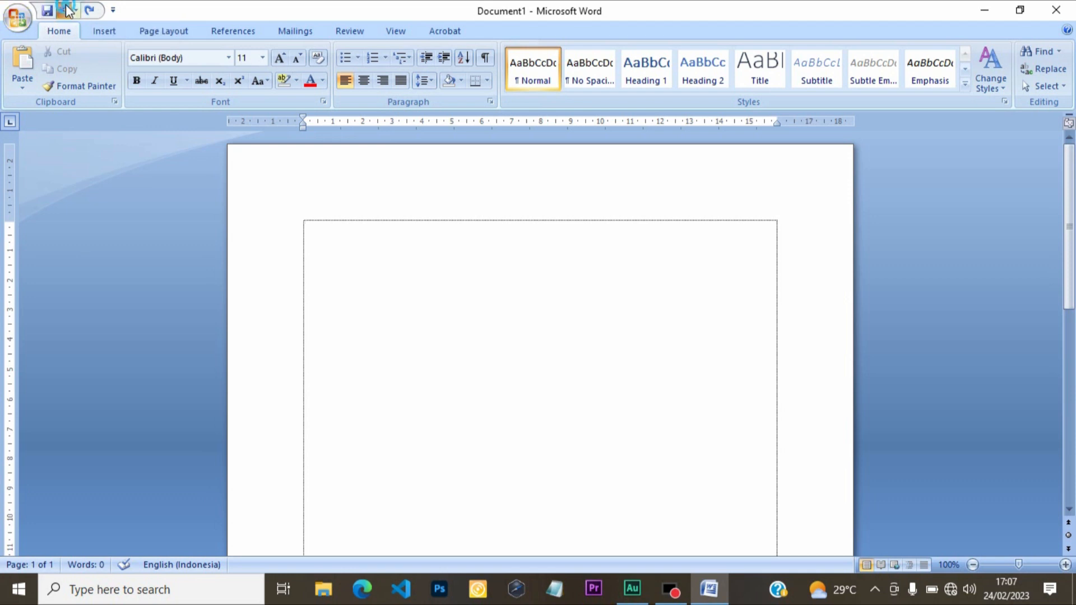
- Restore the text AKU BELAJAR on the first line and copy it
left_click(90, 11)
left_click(419, 324)
left_click_drag(298, 230, 370, 238)
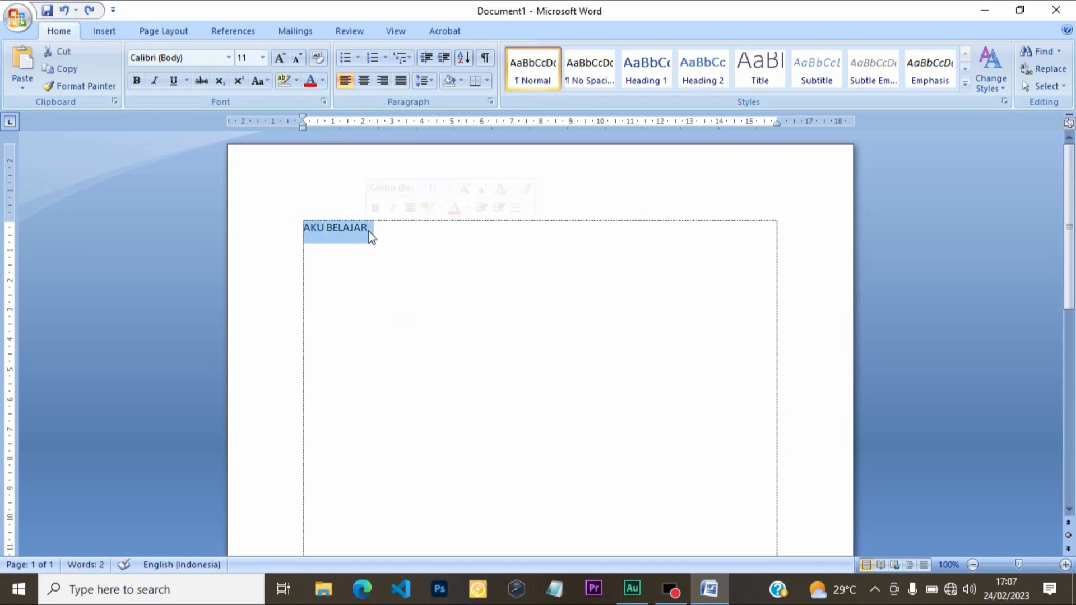
left_click(64, 69)
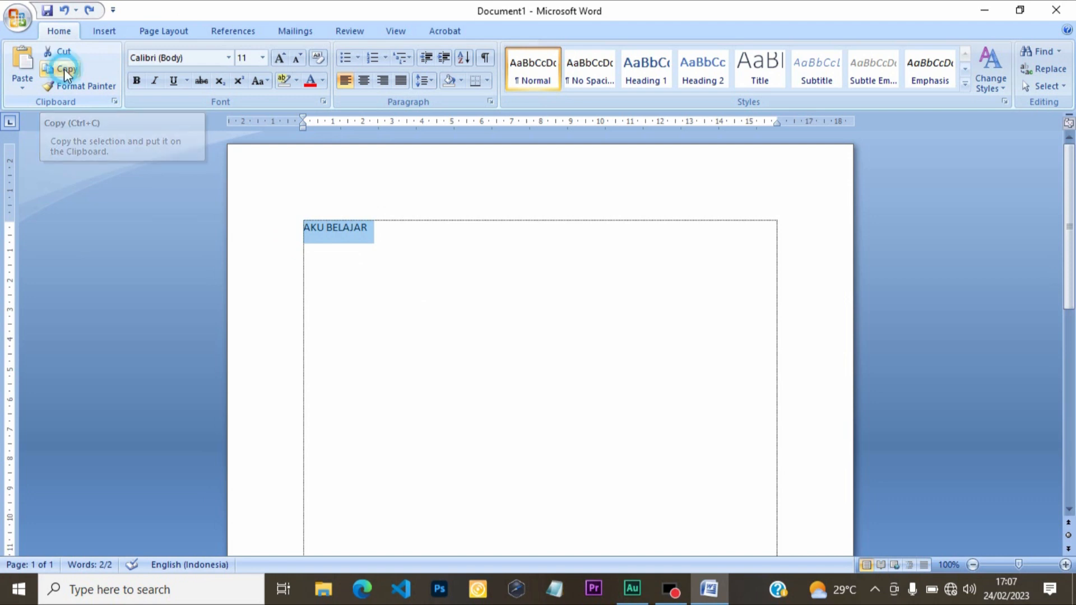
- Paste the copied AKU BELAJAR on a new line below and again at the end of the first line
left_click(375, 232)
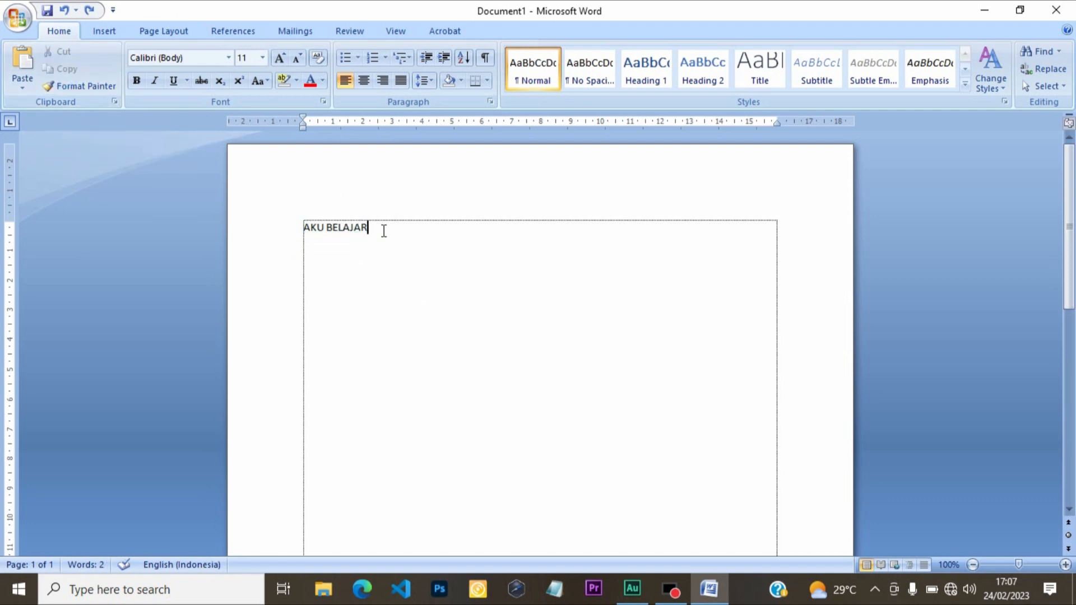
key("Return")
left_click(13, 70)
left_click(303, 251)
left_click(384, 249, "shift")
left_click(379, 247)
left_click(382, 228)
key("ctrl+v")
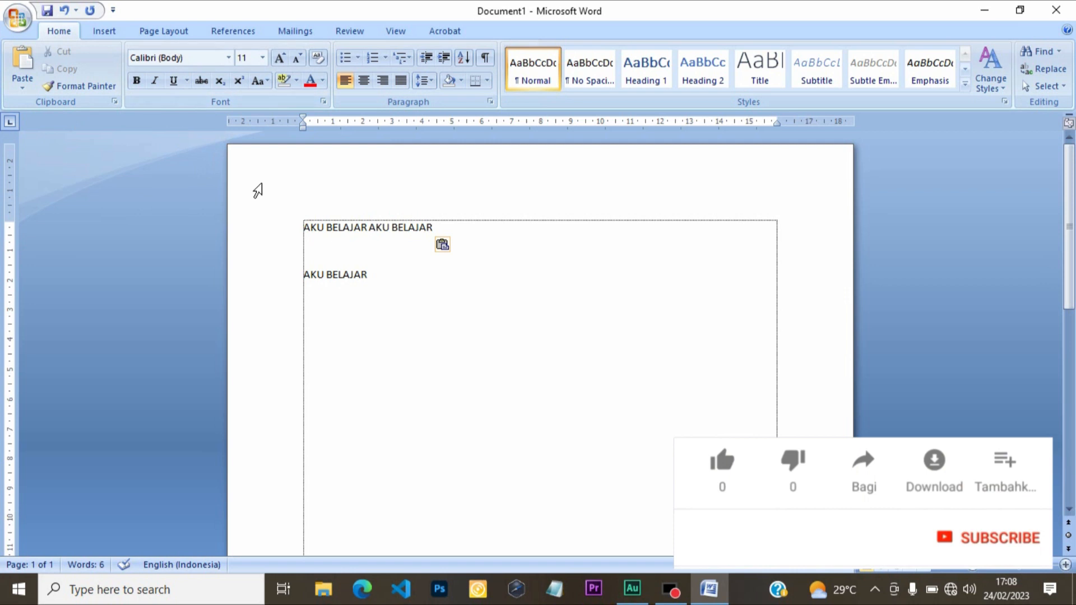
- Set the font of the lower AKU BELAJAR line to Arial Black
left_click(389, 273)
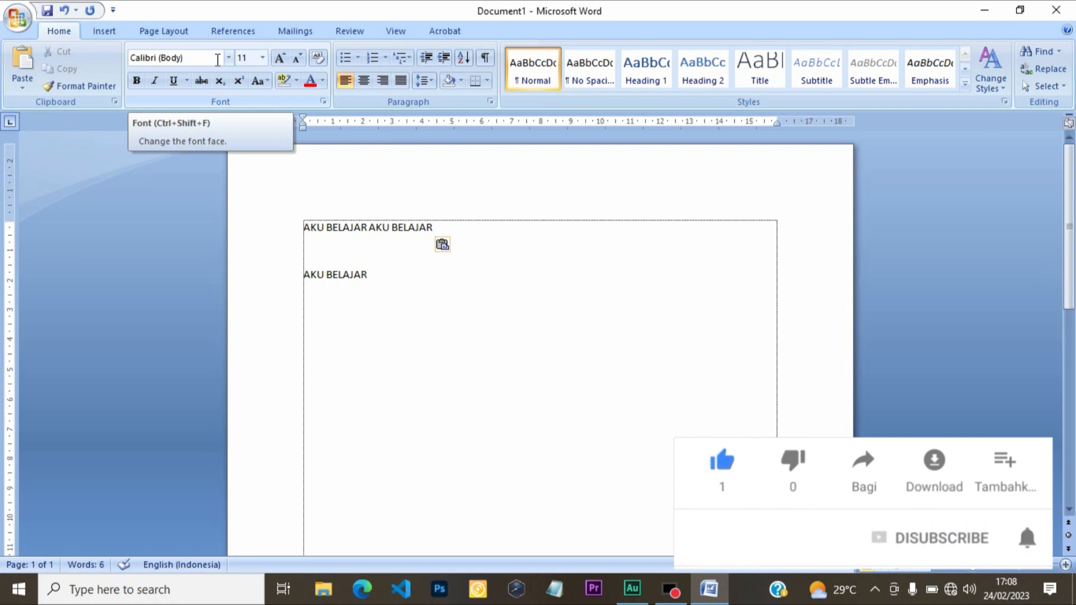
left_click_drag(392, 278, 278, 275)
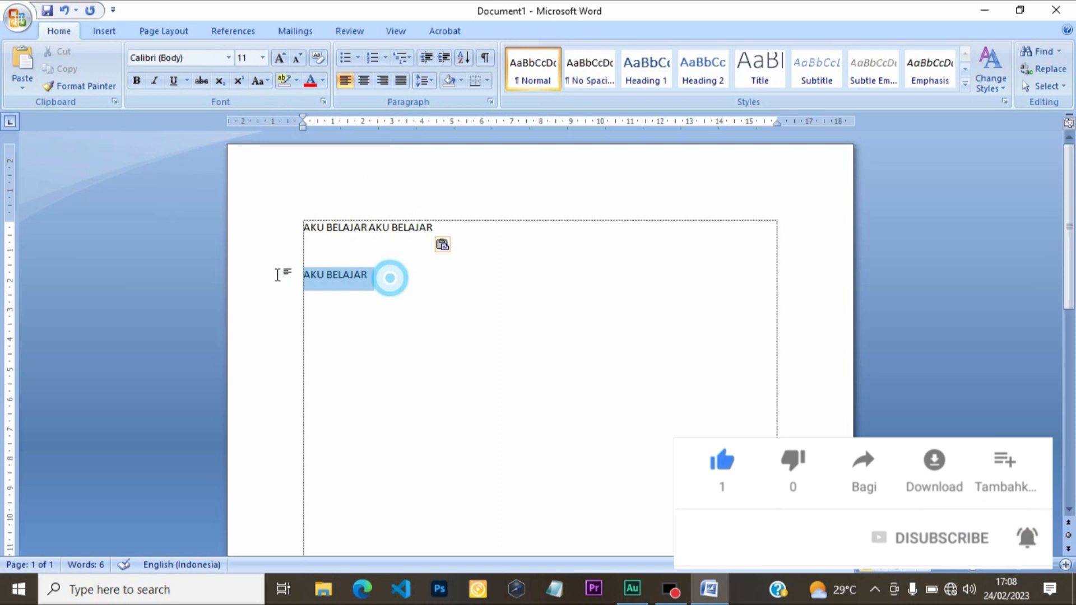
left_click(227, 58)
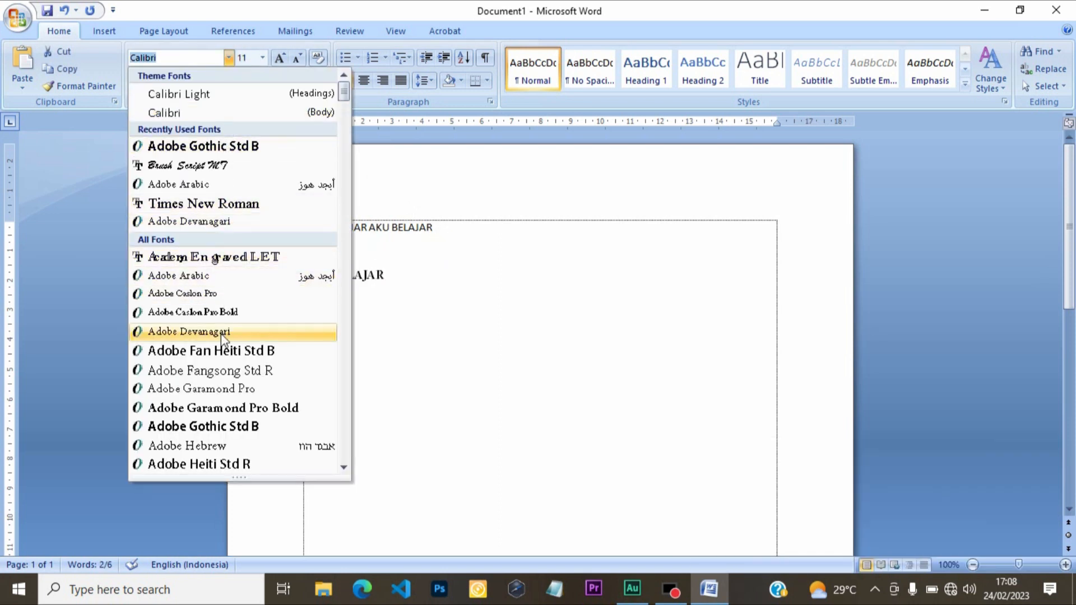
scroll(225, 364, "down", 8)
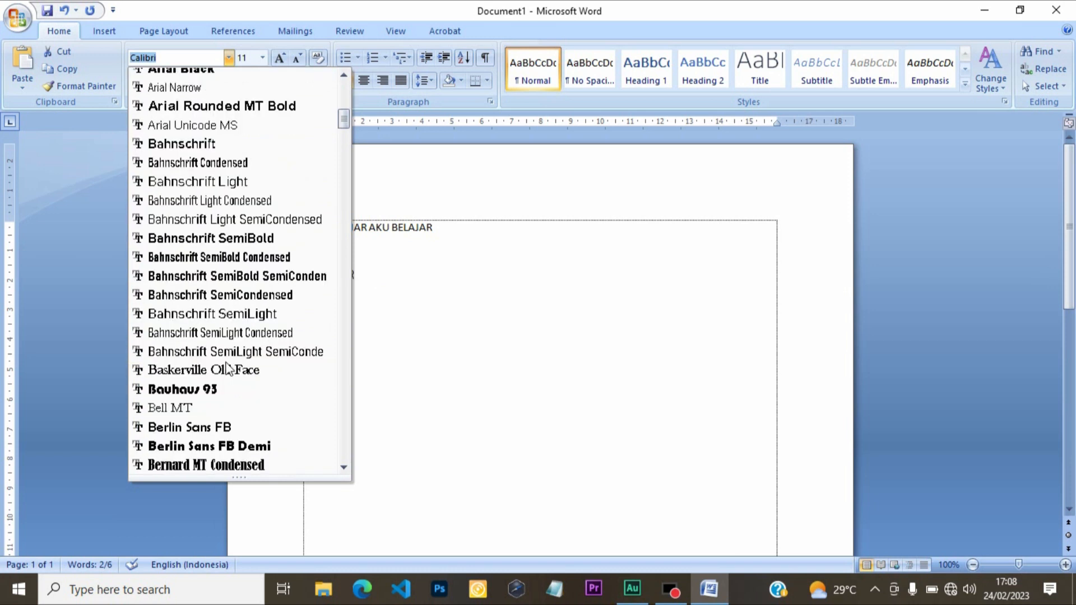
scroll(227, 369, "up", 1)
left_click(192, 126)
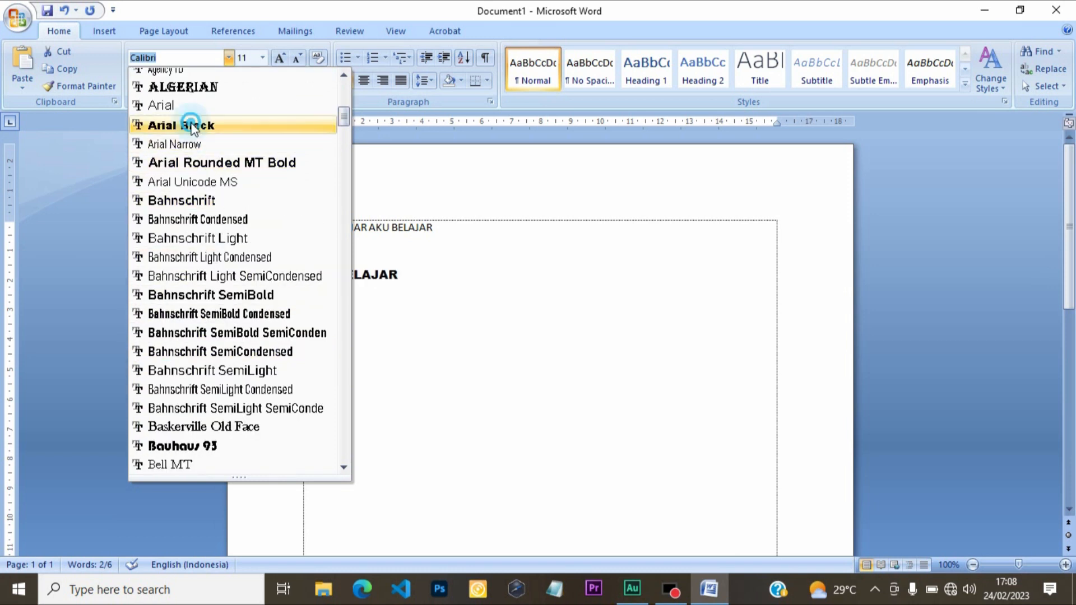
- Set the first line's font to Times New Roman and check which font each line uses
left_click_drag(440, 228, 299, 230)
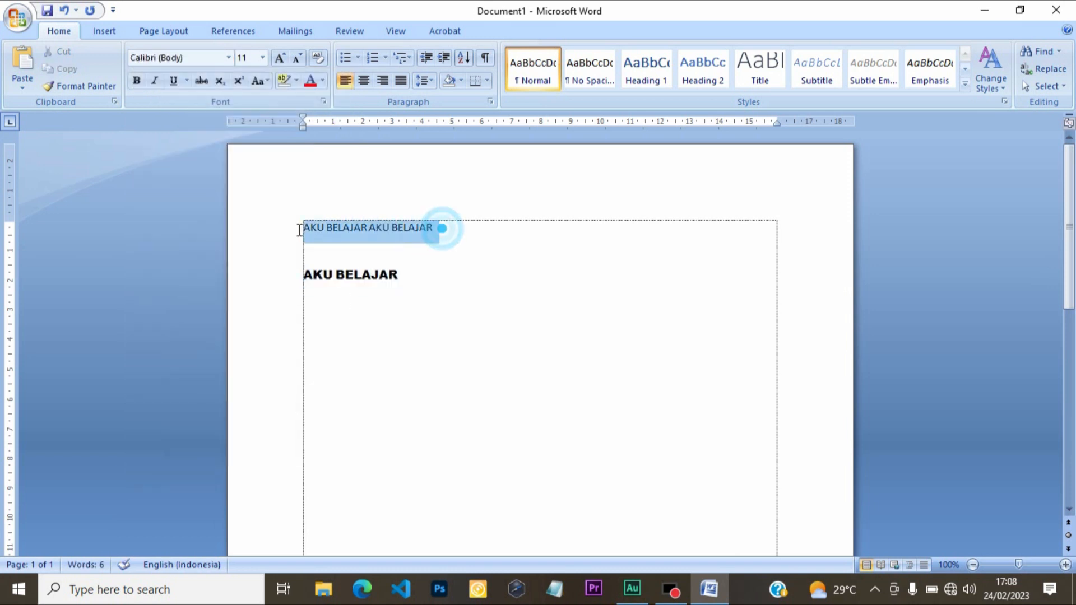
left_click(226, 56)
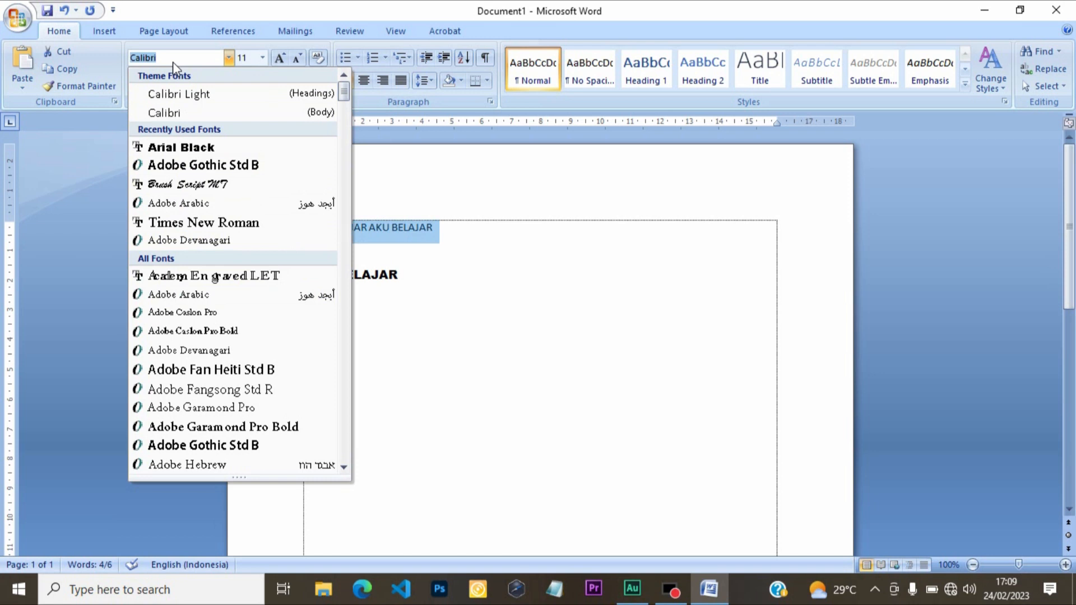
type("Times New Roman")
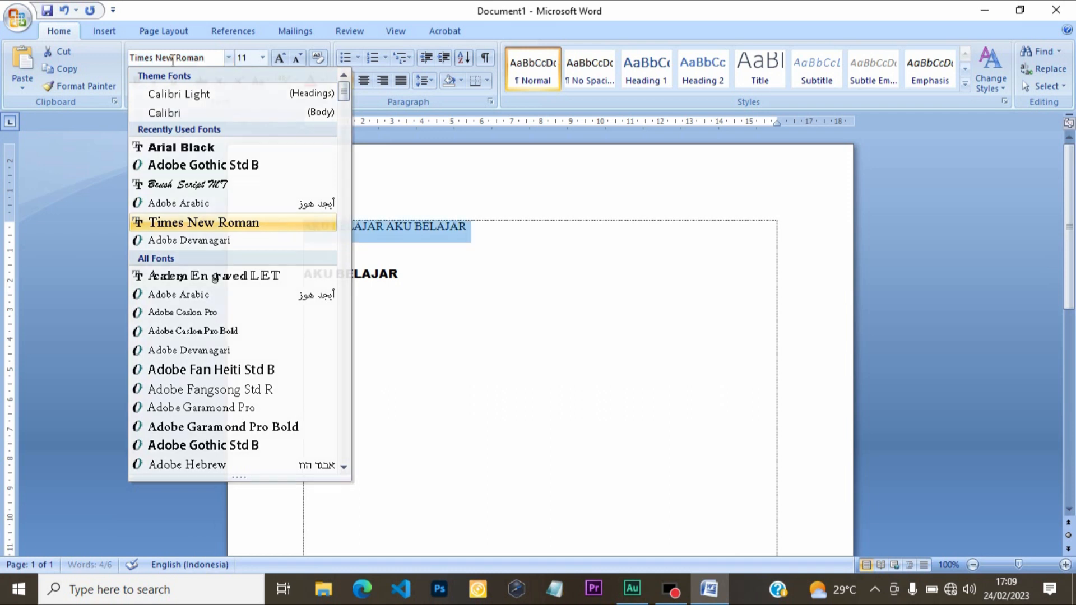
key("Return")
left_click(519, 276)
left_click_drag(492, 233, 314, 233)
left_click(382, 279)
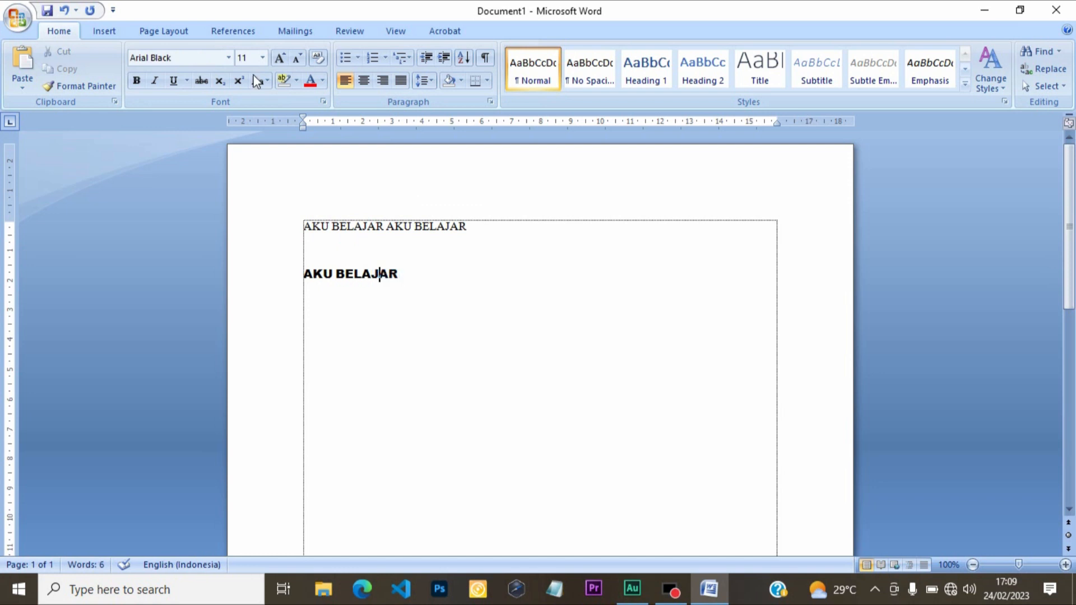
left_click(347, 224)
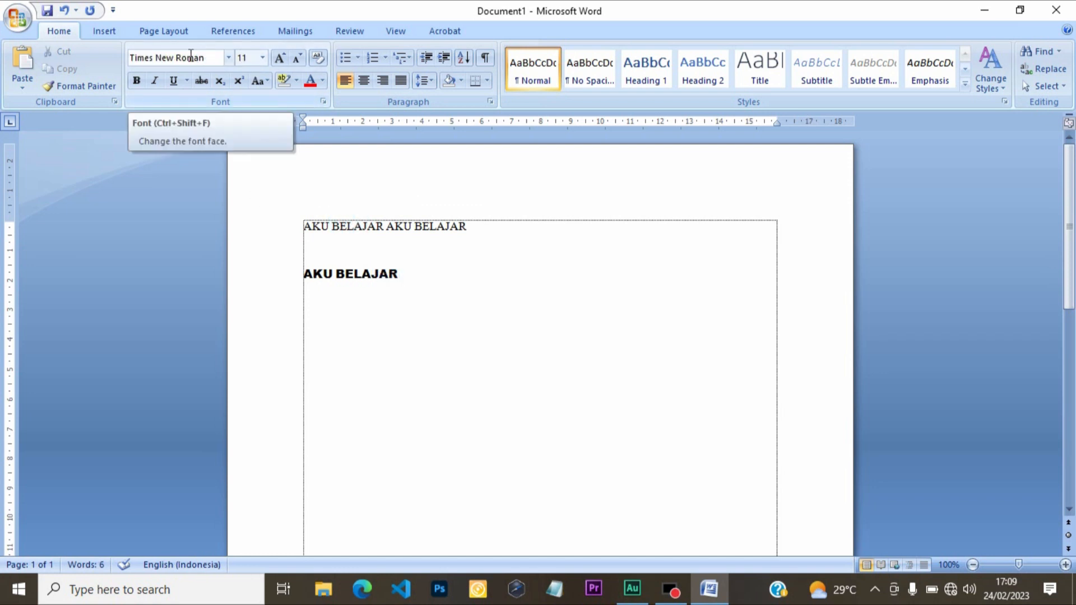
- Look through the font sizes available for the first line without choosing one
left_click_drag(480, 230, 203, 218)
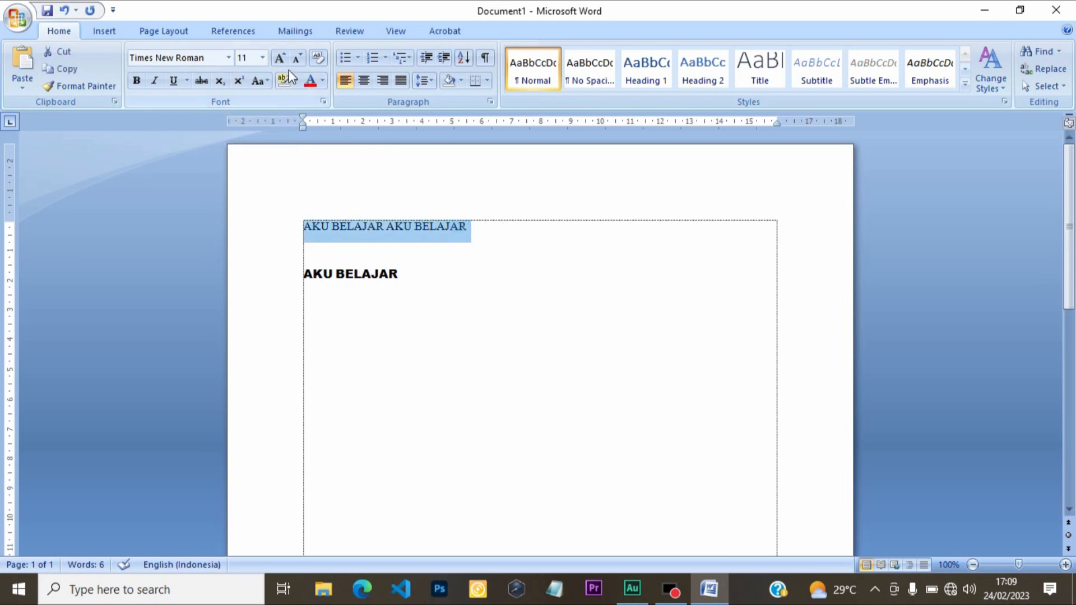
left_click(263, 56)
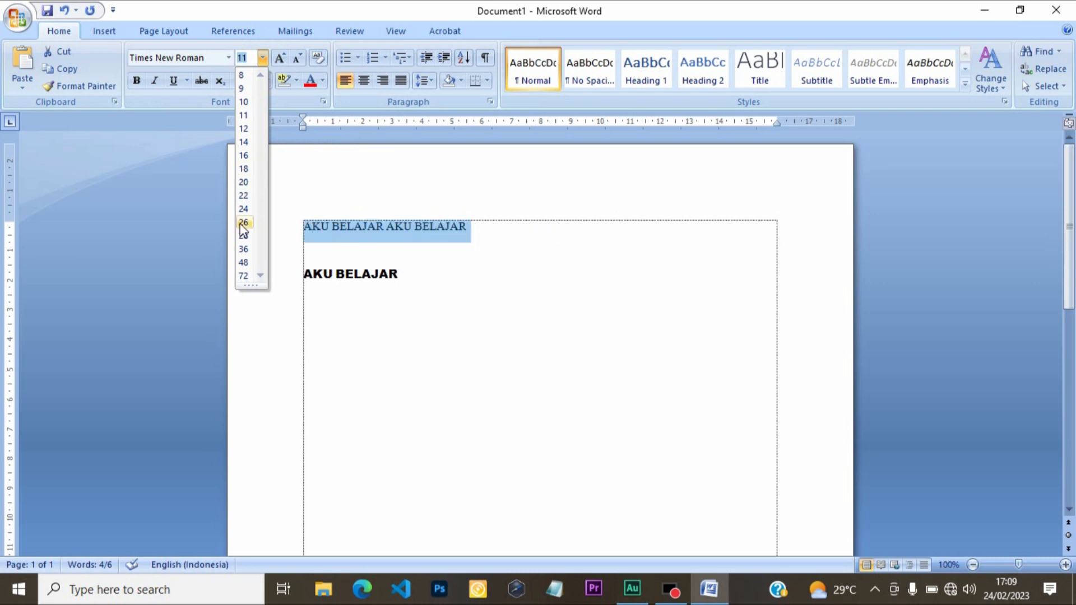
left_click(429, 245)
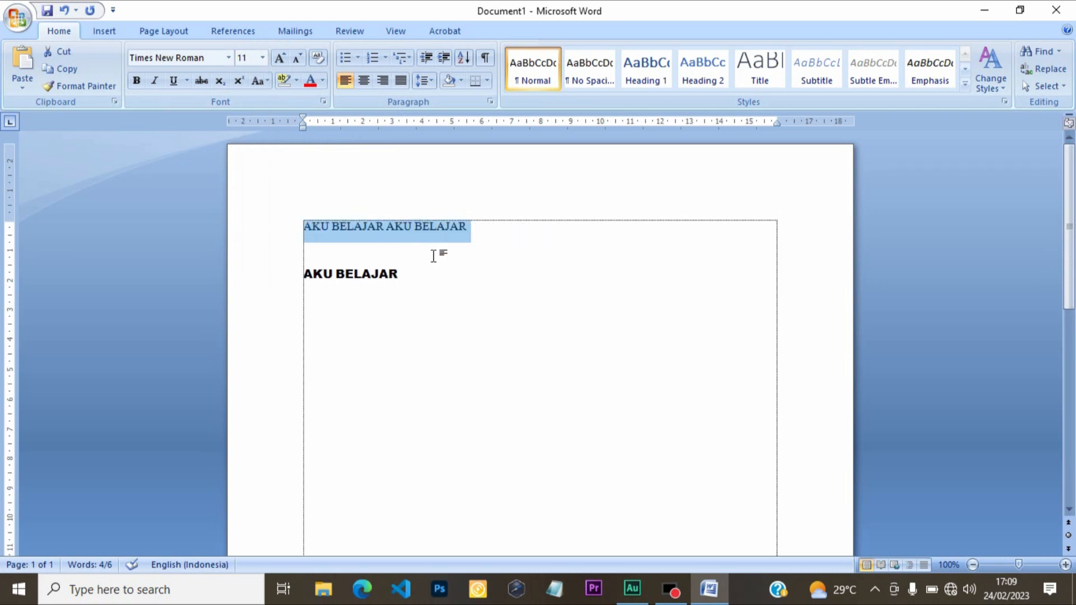
left_click(501, 238)
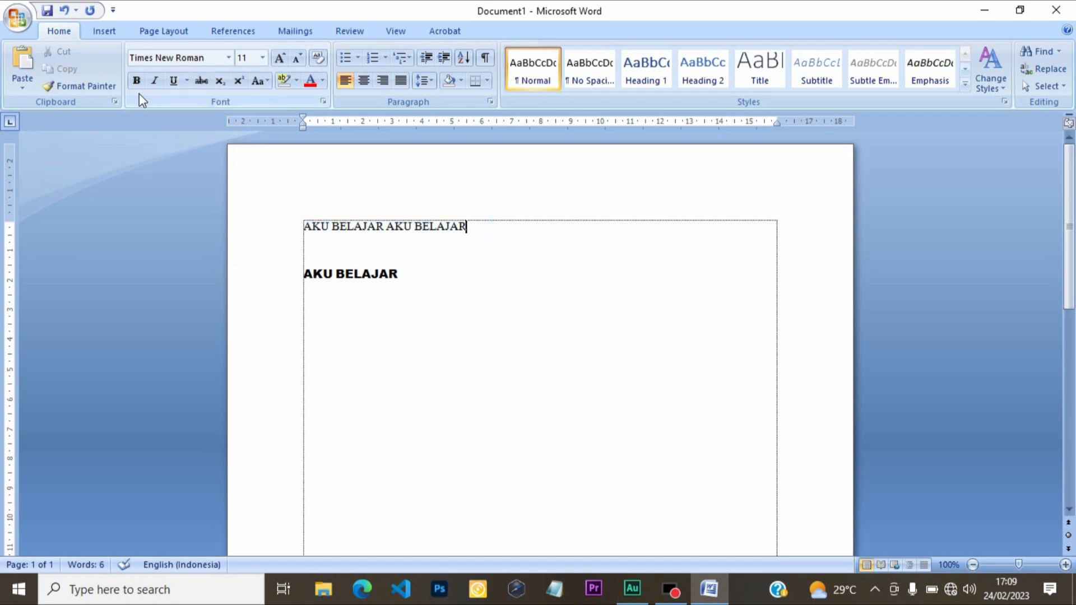
- Try bold and italic one at a time on the first line, removing each again
left_click_drag(501, 235, 303, 226)
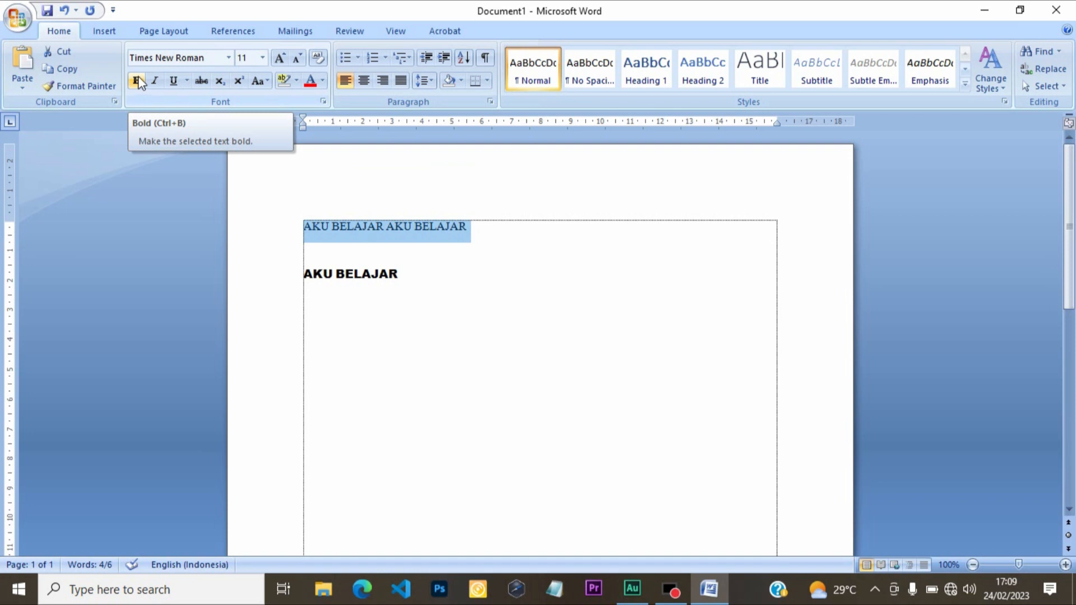
left_click(139, 80)
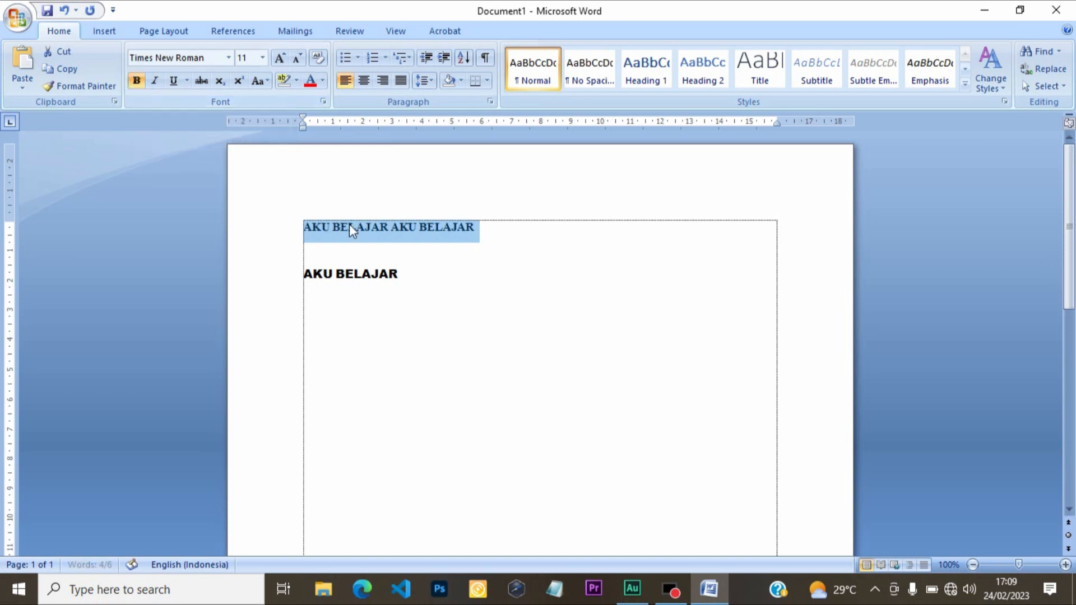
left_click(141, 85)
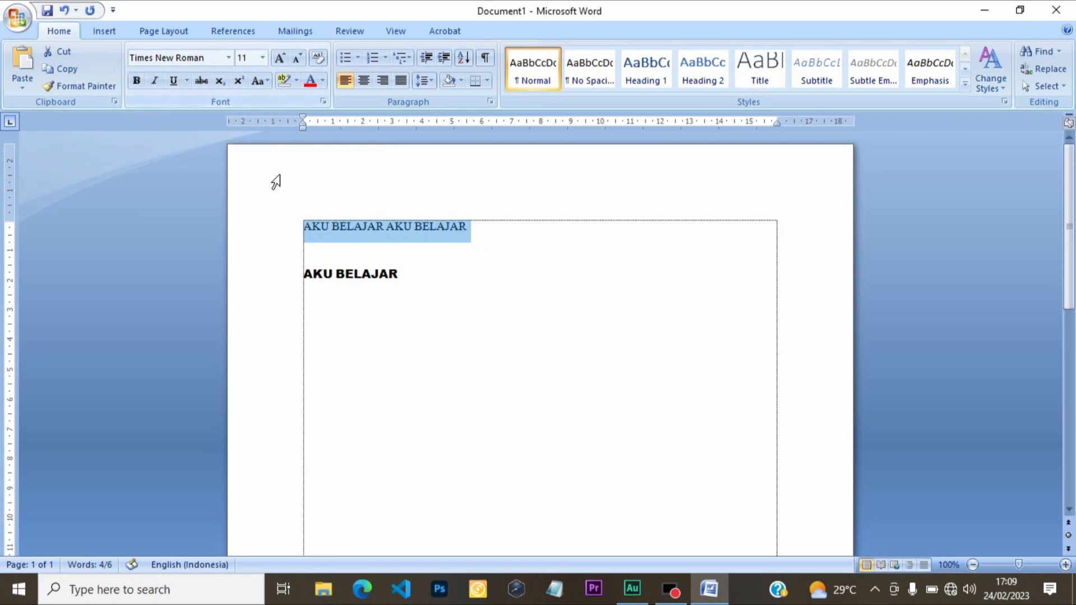
left_click(155, 85)
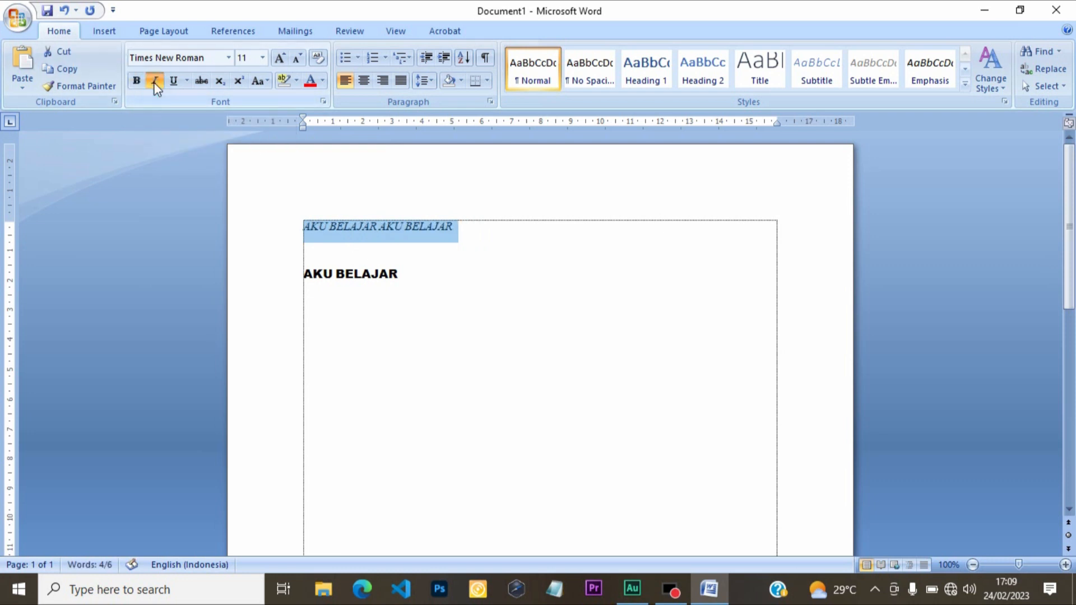
left_click(155, 83)
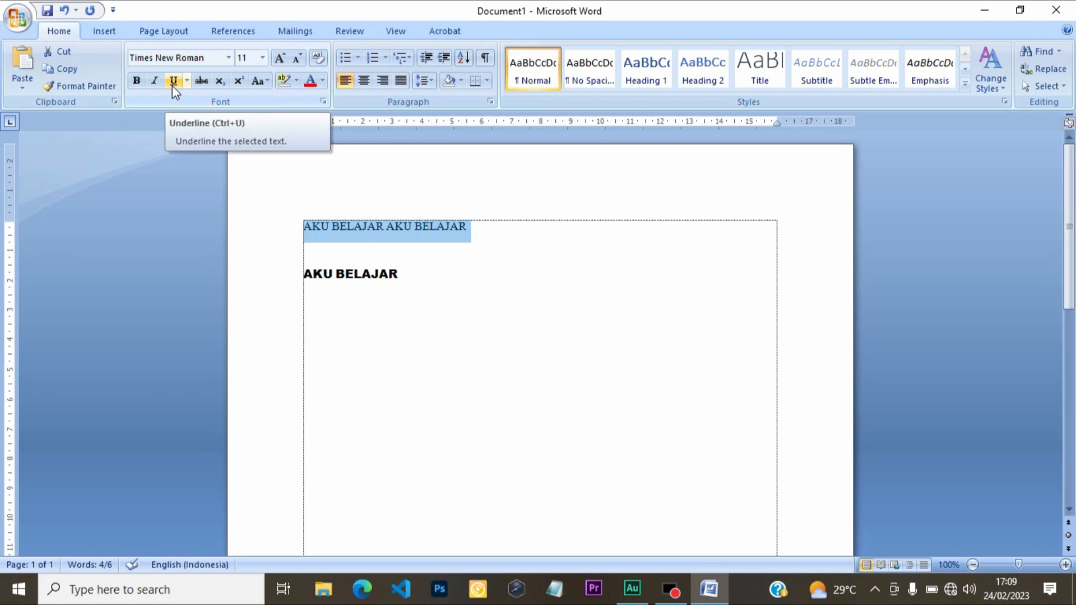
- Underline the whole first line, clear the selection, and remove the underline again
left_click(173, 85)
left_click(470, 234)
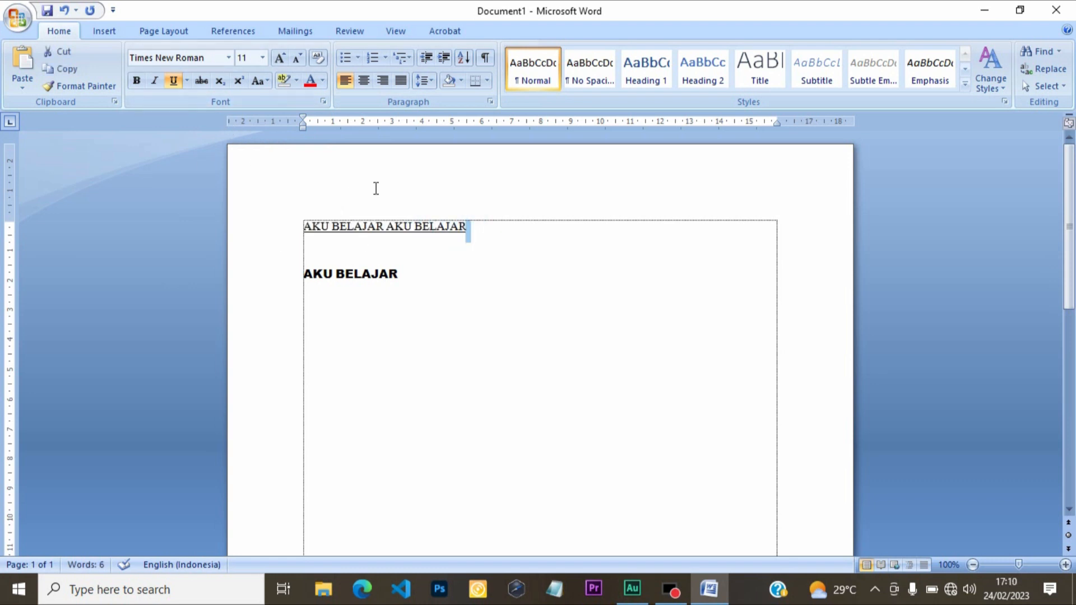
left_click(174, 87)
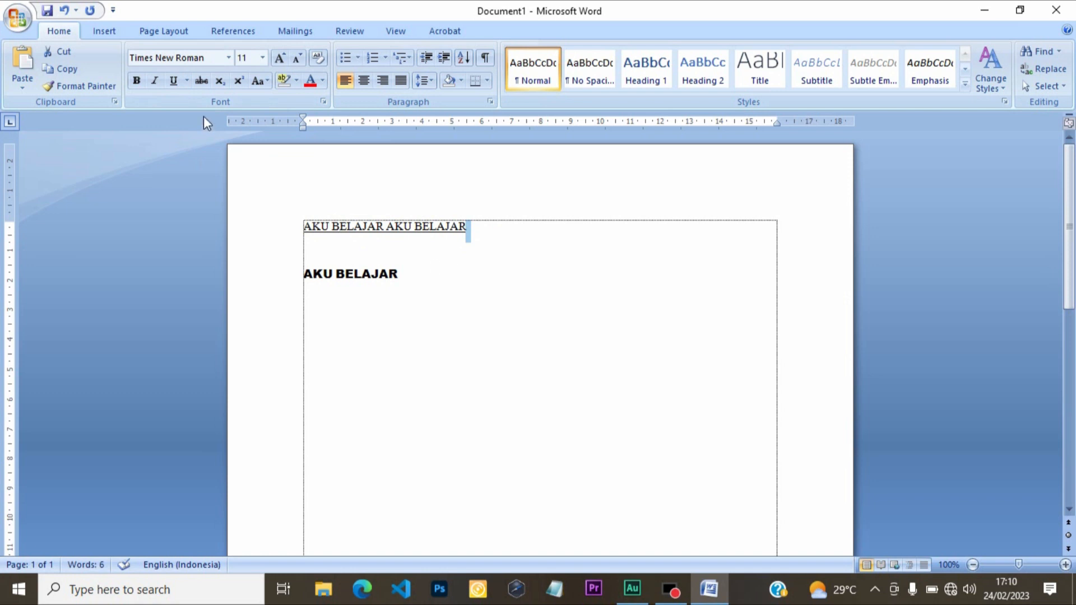
left_click(475, 231)
left_click_drag(473, 228, 305, 224)
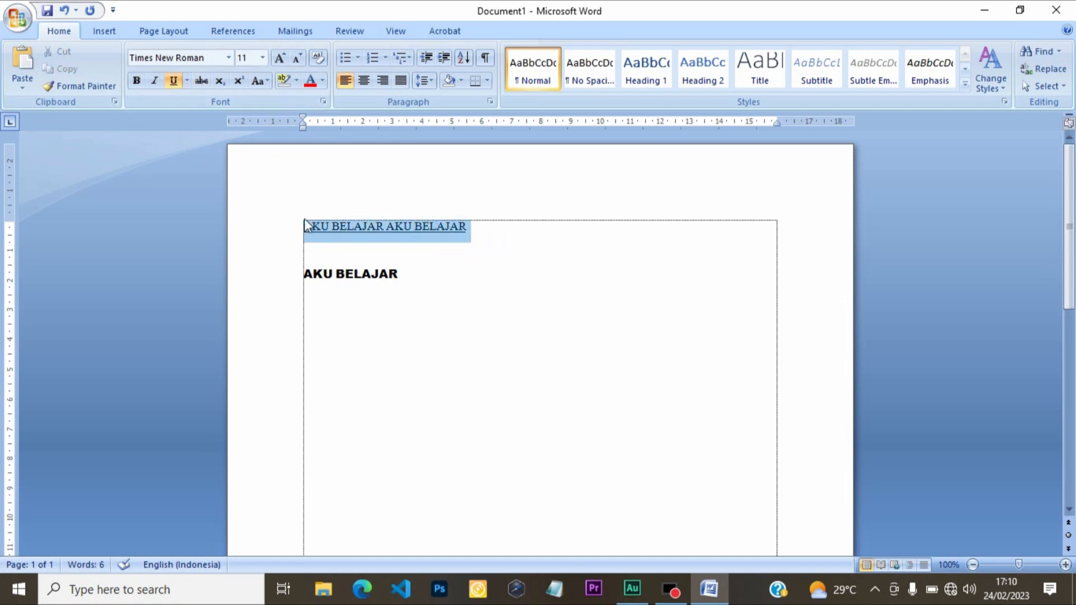
left_click(173, 81)
- Apply strikethrough to the first line and remove it again
left_click(208, 77)
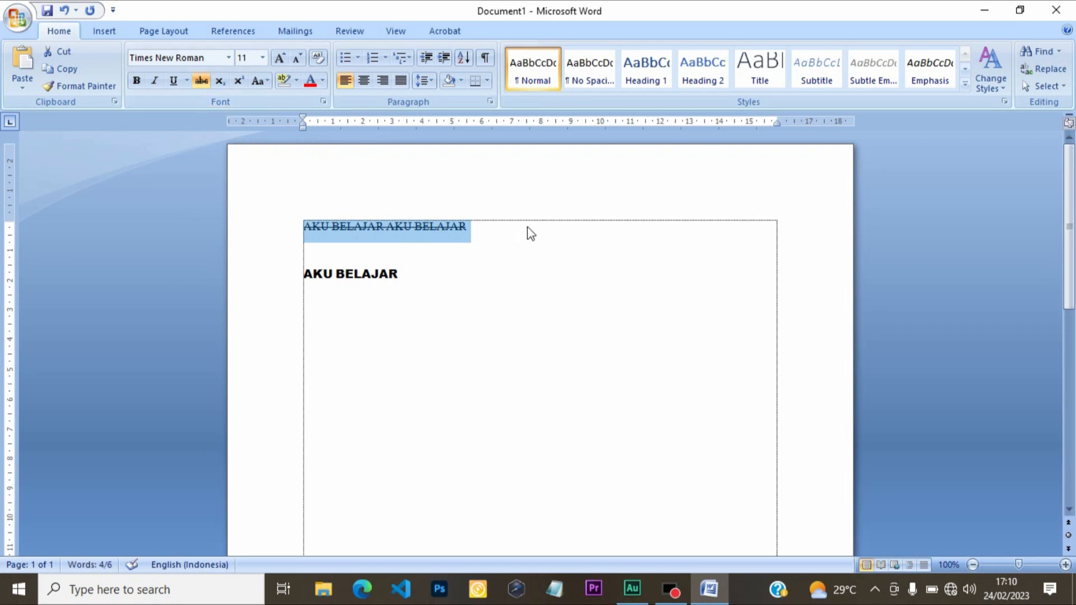
left_click(482, 220)
left_click_drag(468, 223, 303, 227)
left_click(203, 82)
left_click(421, 224)
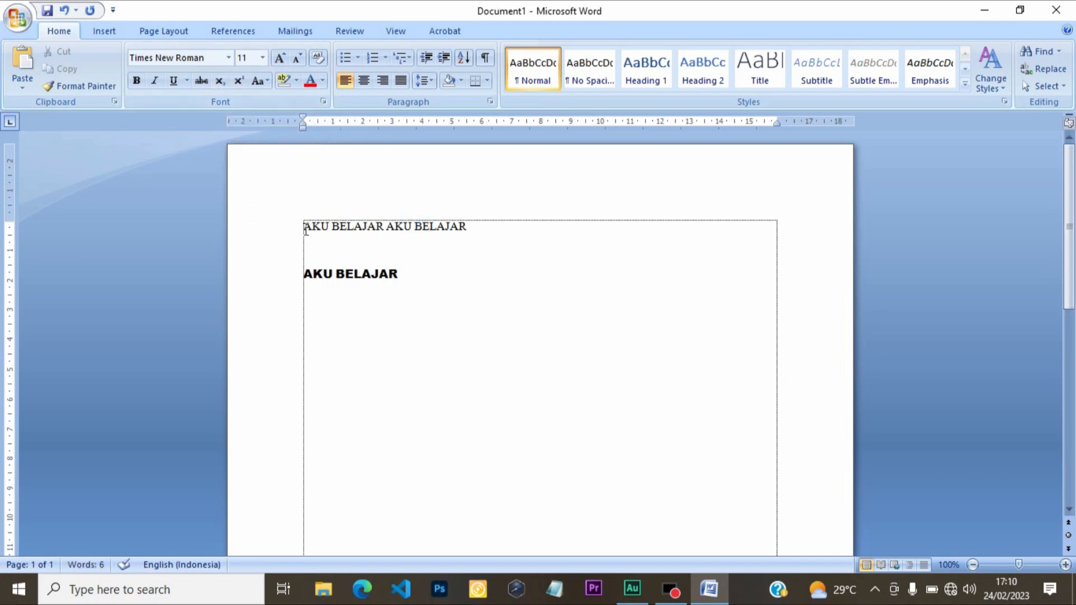
- Write X2 on the empty second line and format its 2 as subscript
left_click_drag(302, 227, 468, 227)
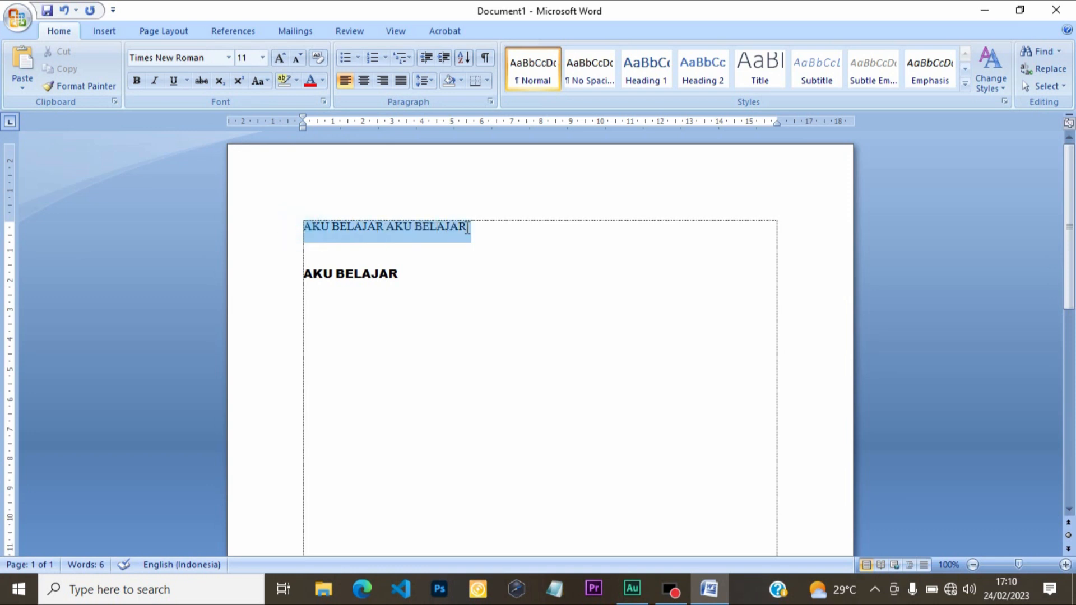
left_click(367, 251)
type("X2")
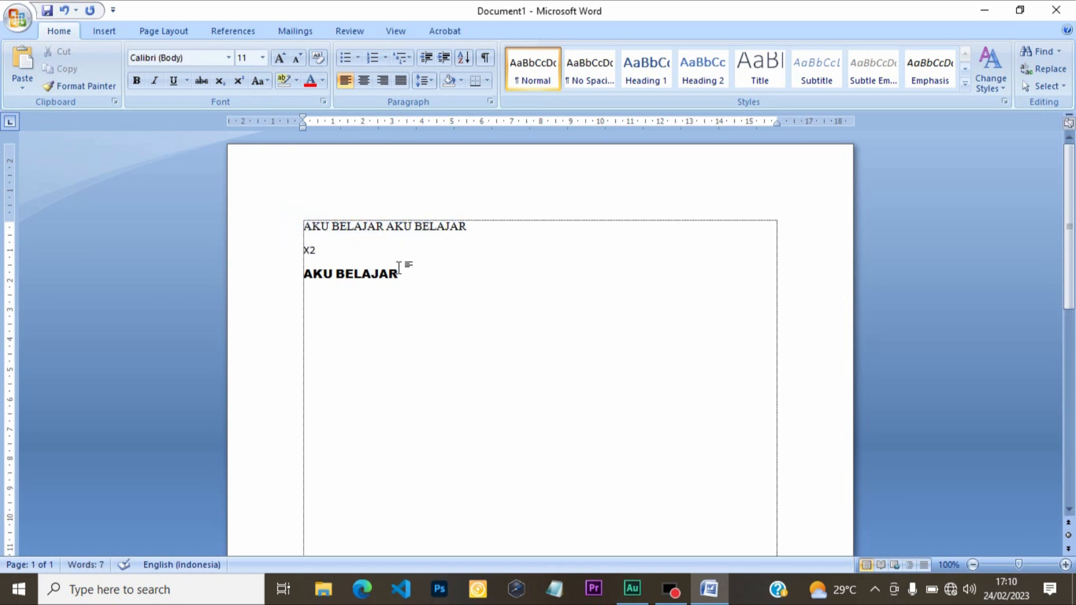
left_click_drag(309, 251, 316, 251)
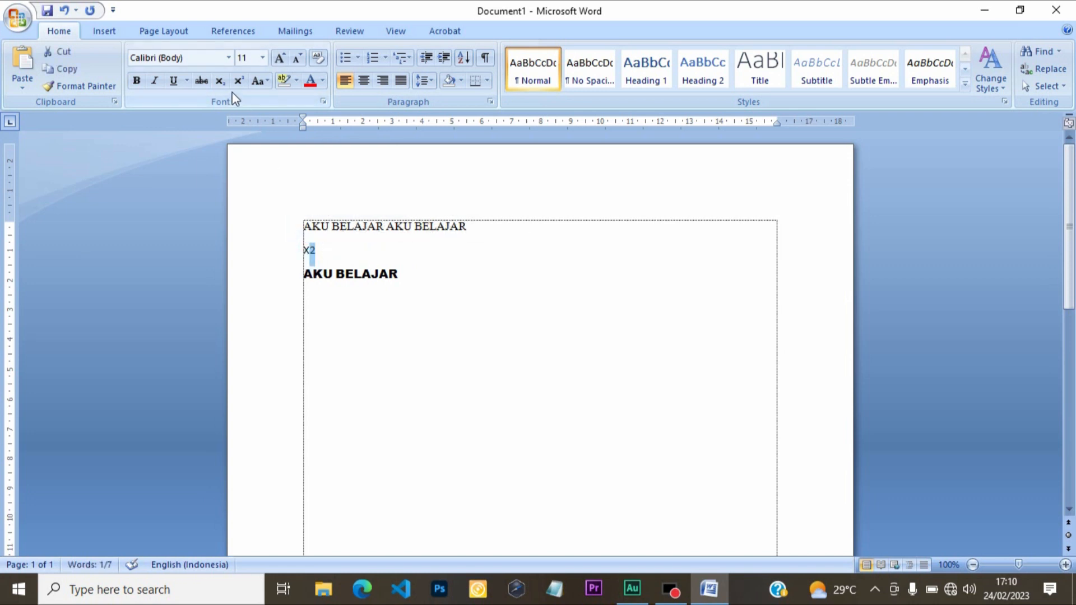
left_click(222, 81)
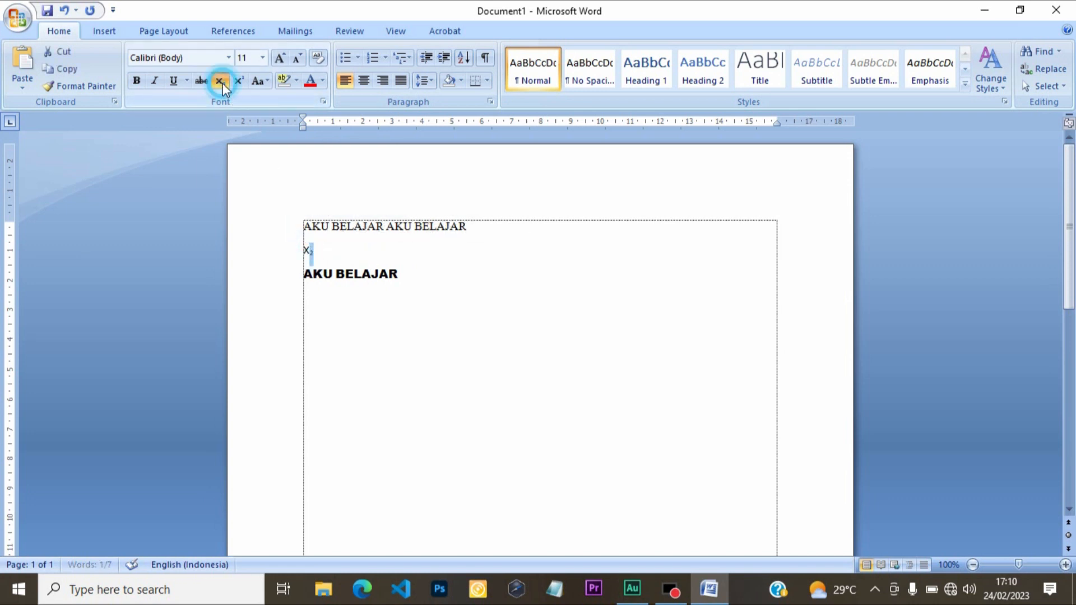
- Change the 2 after the X on the second line to superscript
left_click(314, 253)
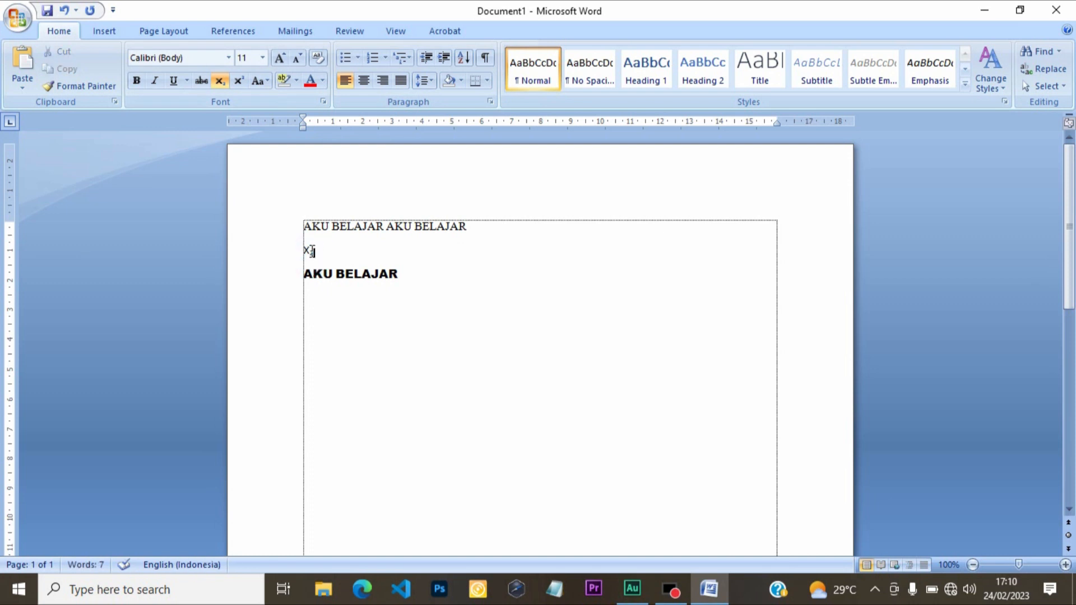
left_click_drag(314, 252, 307, 252)
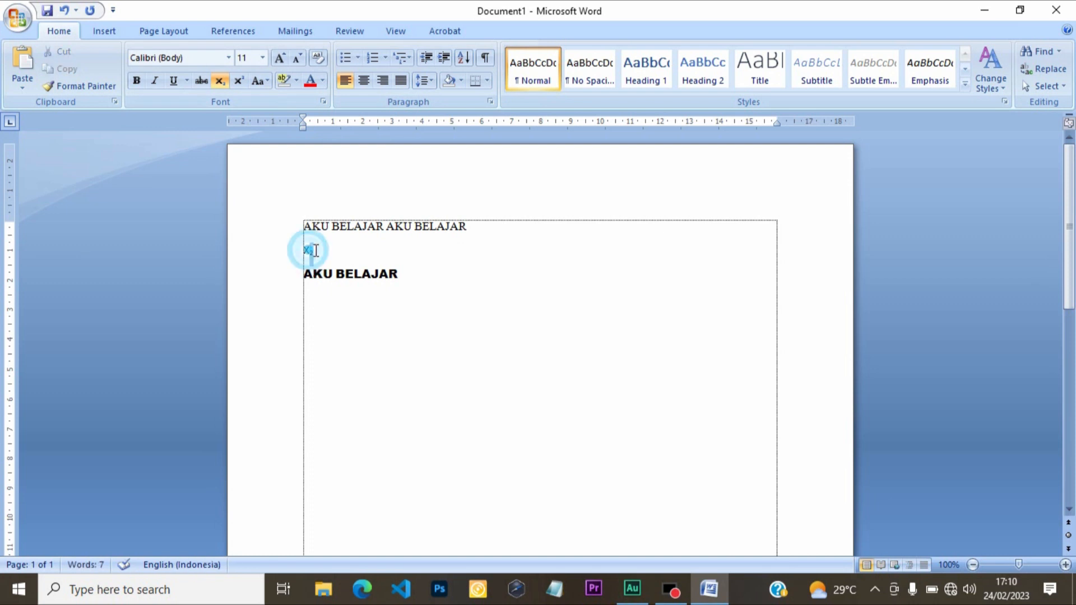
left_click(239, 82)
left_click(326, 250)
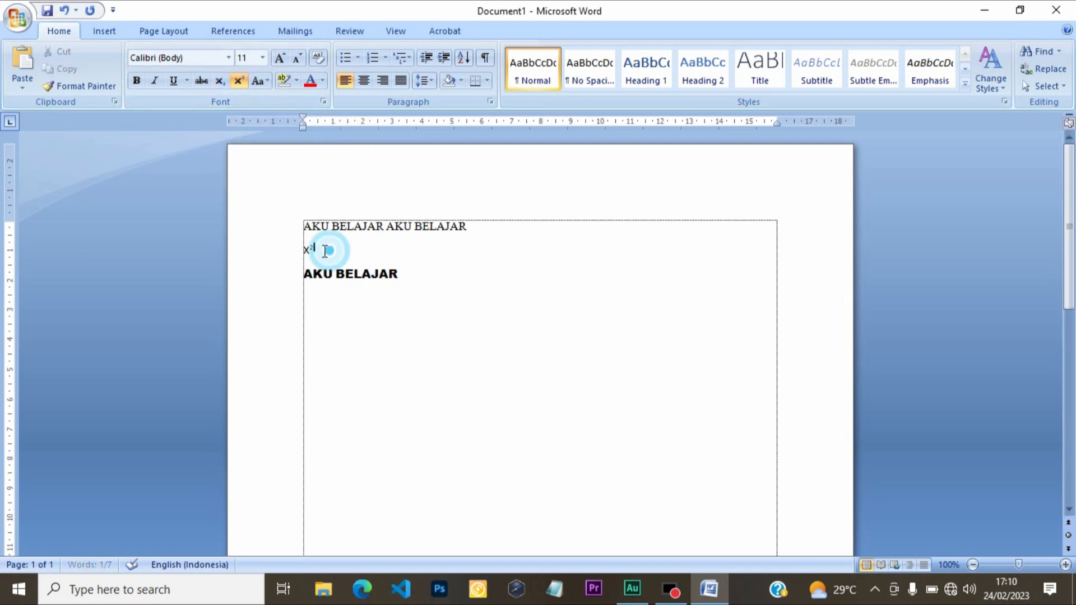
- Turn superscript off after the X2 on the second line and change the third line's text to Sentence case
left_click(239, 83)
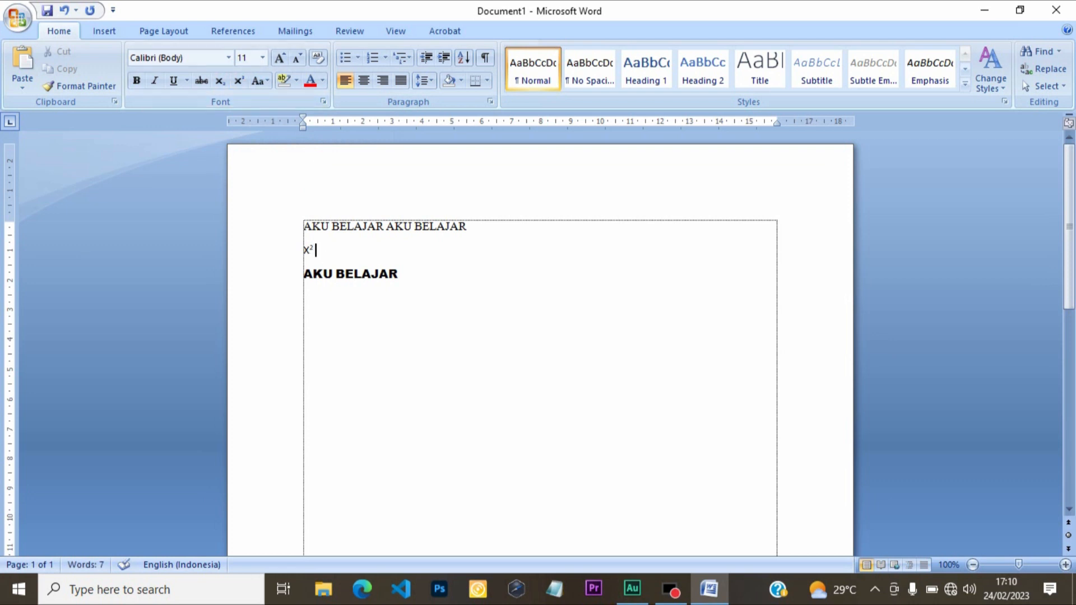
triple_click(306, 273)
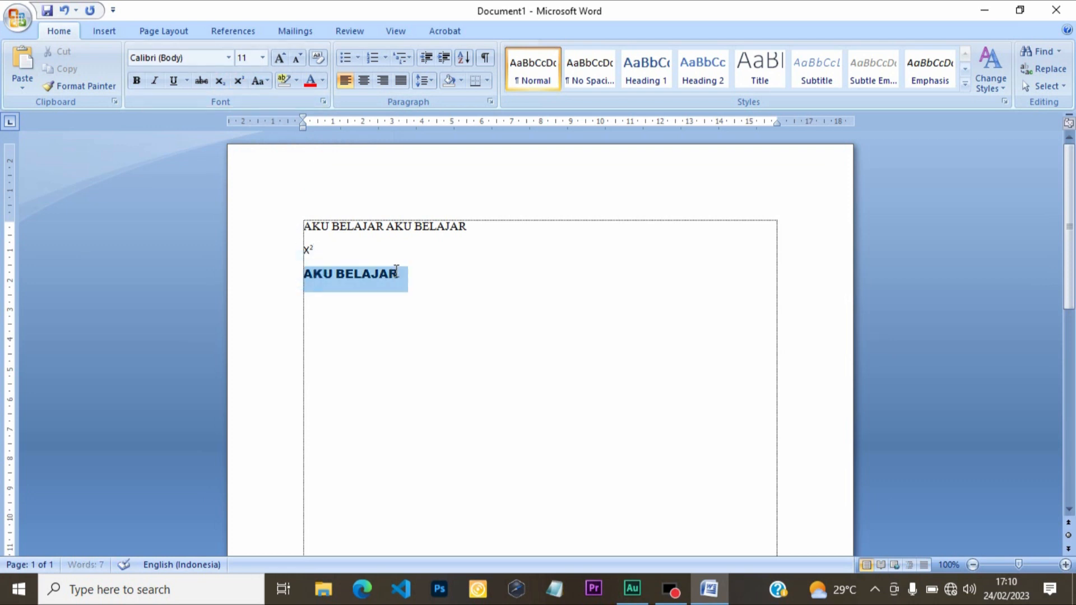
left_click(267, 83)
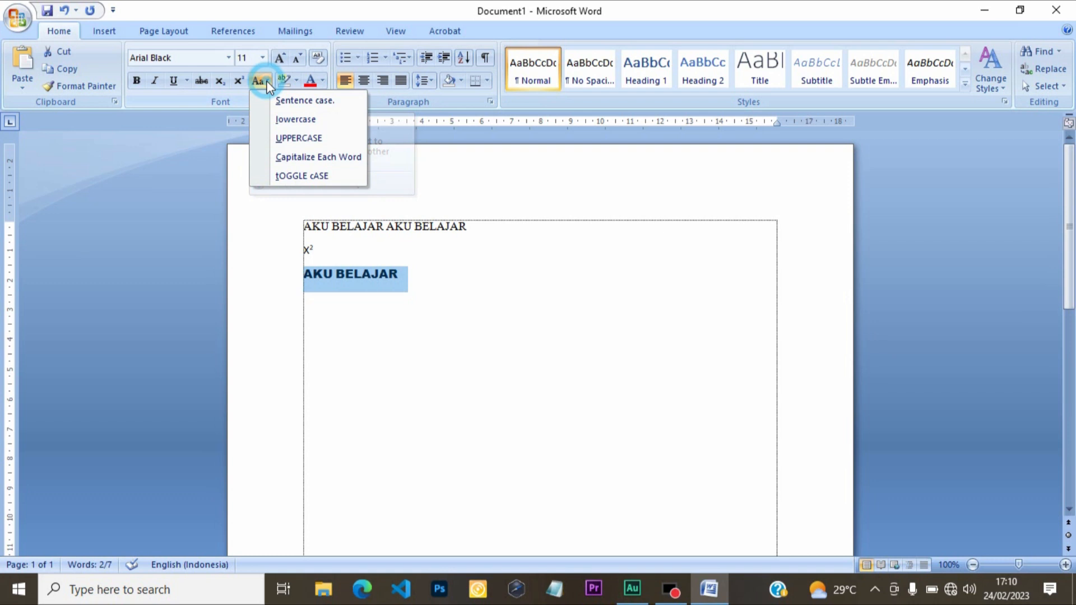
left_click(296, 105)
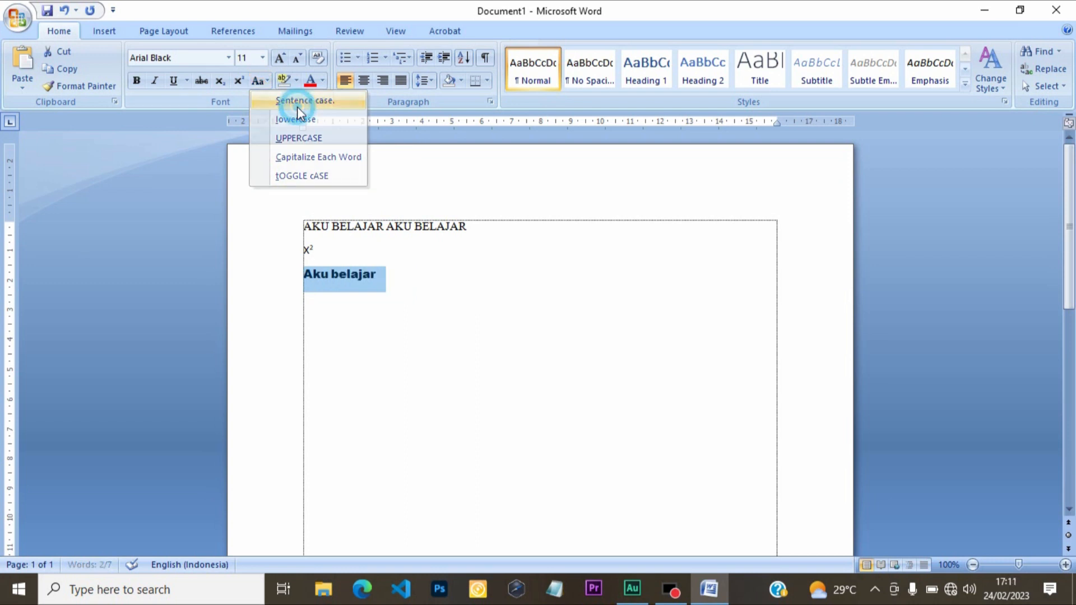
- Change the whole third line to lowercase
left_click(310, 276)
left_click_drag(312, 276, 303, 275)
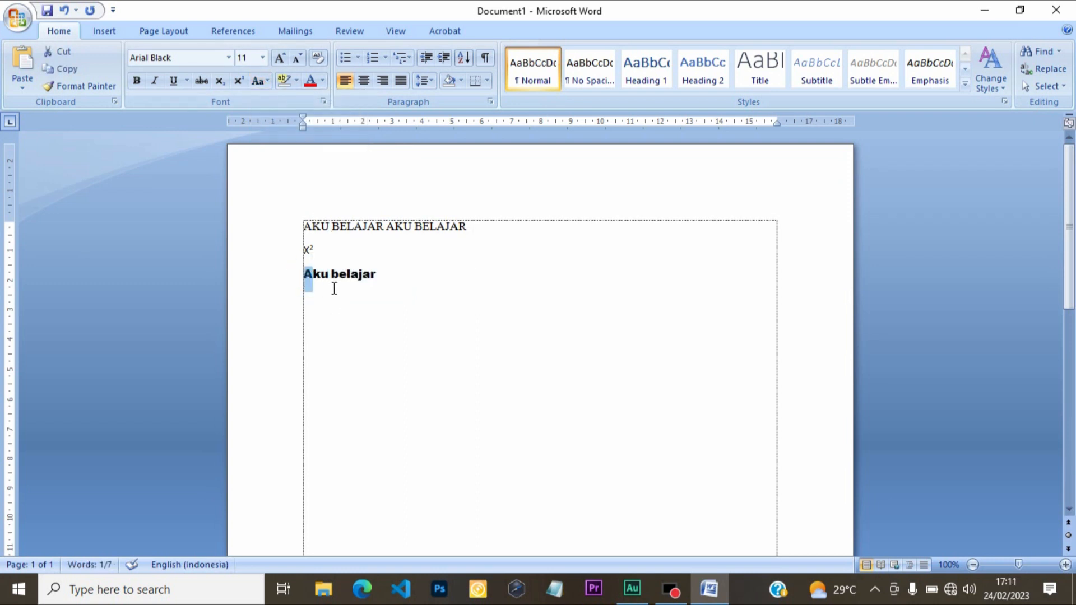
left_click(266, 84)
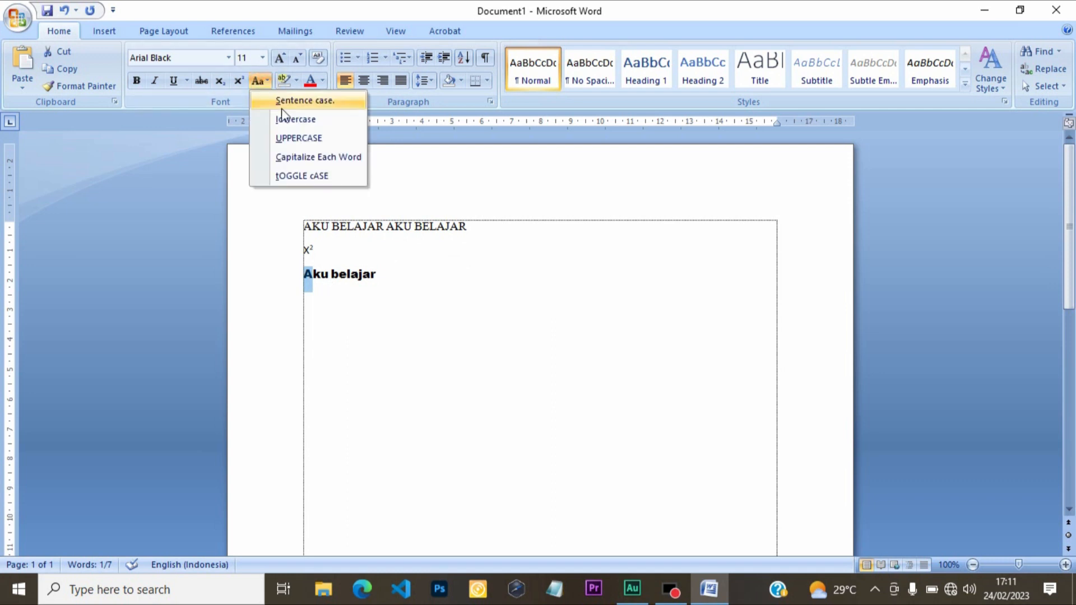
left_click(377, 287)
left_click_drag(381, 282, 296, 281)
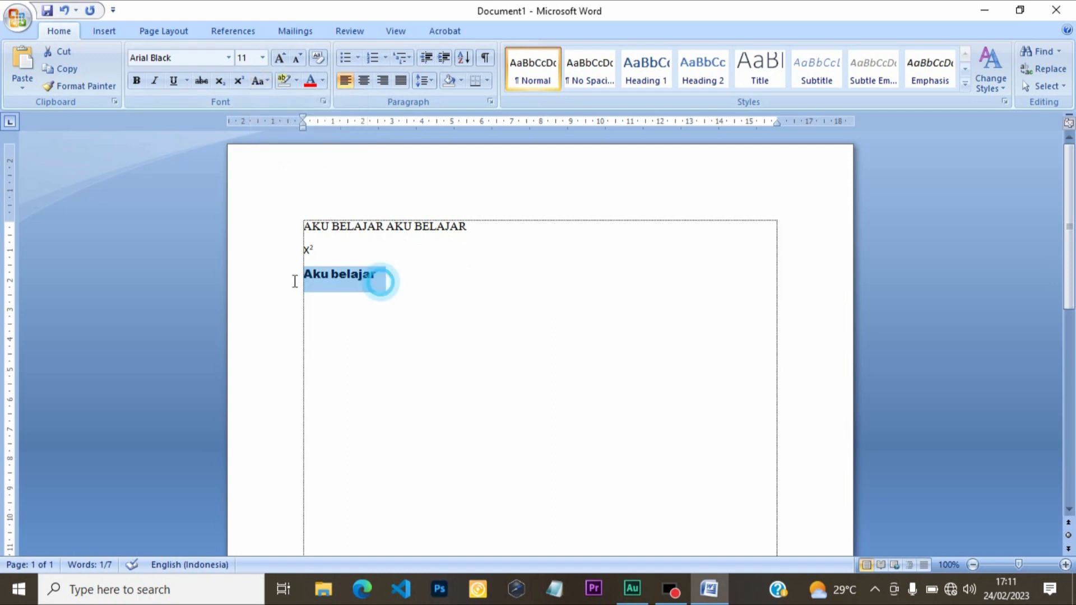
left_click(263, 82)
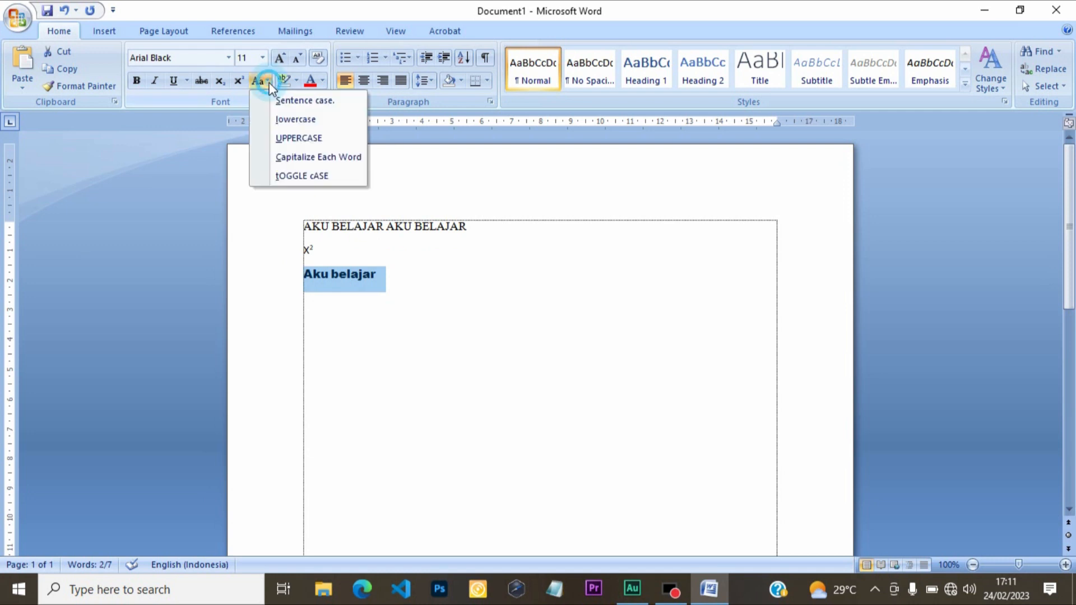
left_click(294, 119)
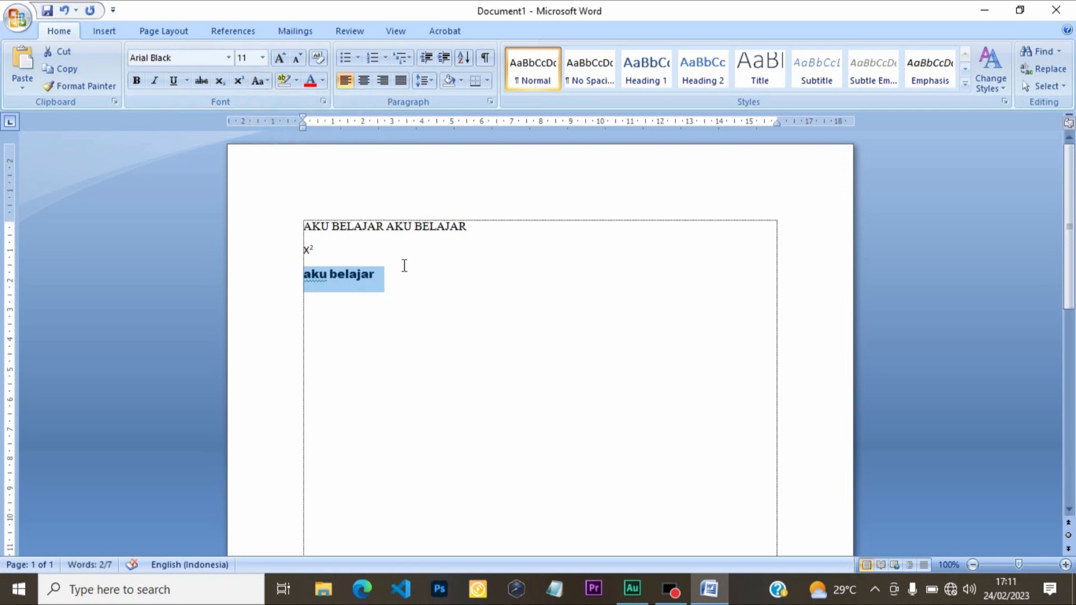
- Change the whole first line to lowercase and return it to UPPERCASE
left_click_drag(474, 227, 290, 223)
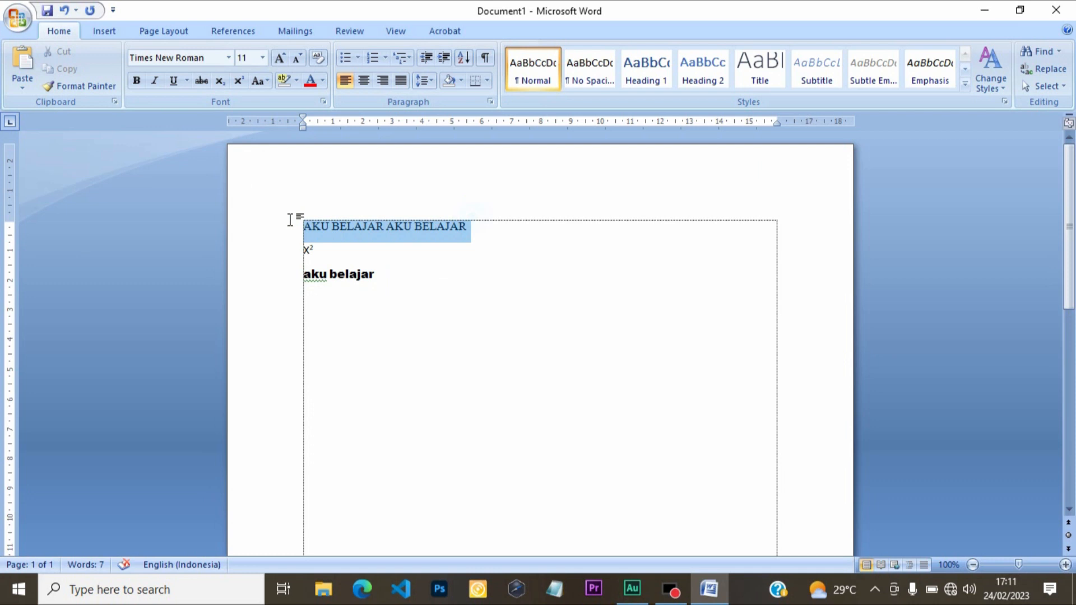
left_click(267, 83)
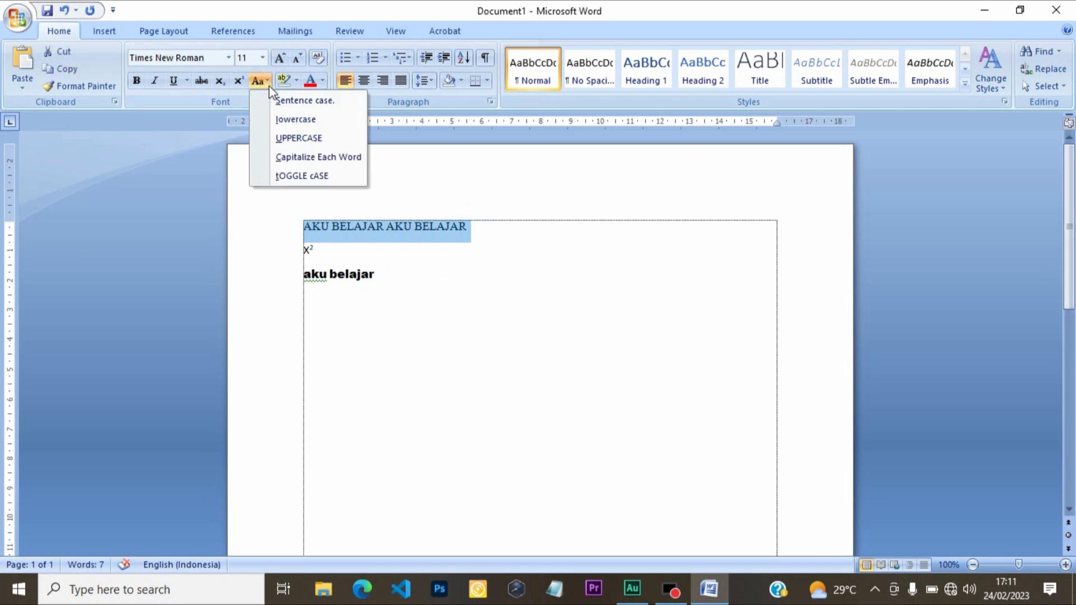
left_click(292, 119)
left_click(411, 226)
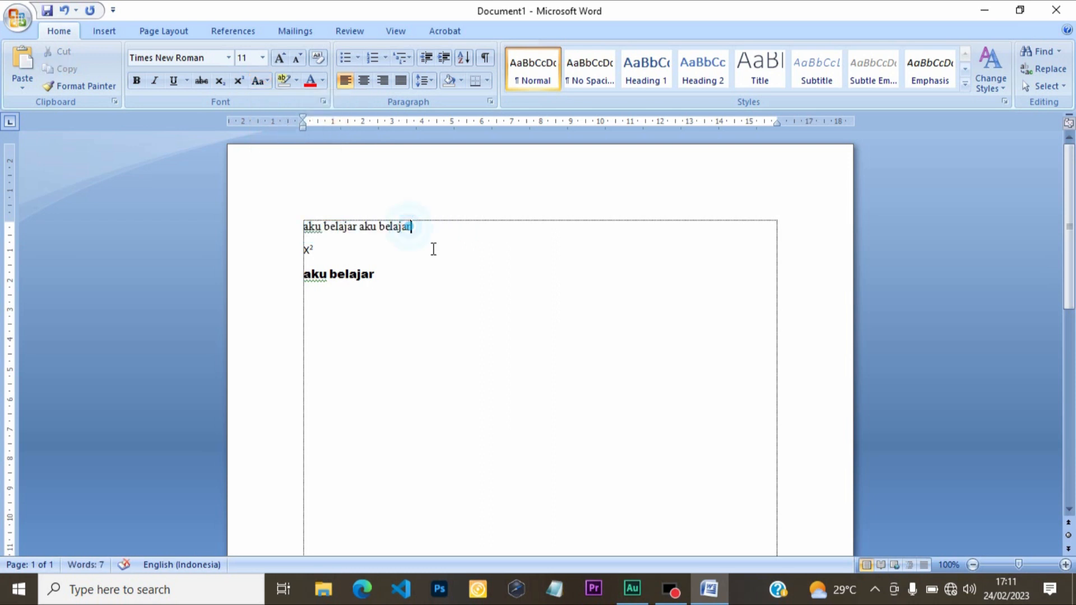
left_click_drag(409, 233, 305, 242)
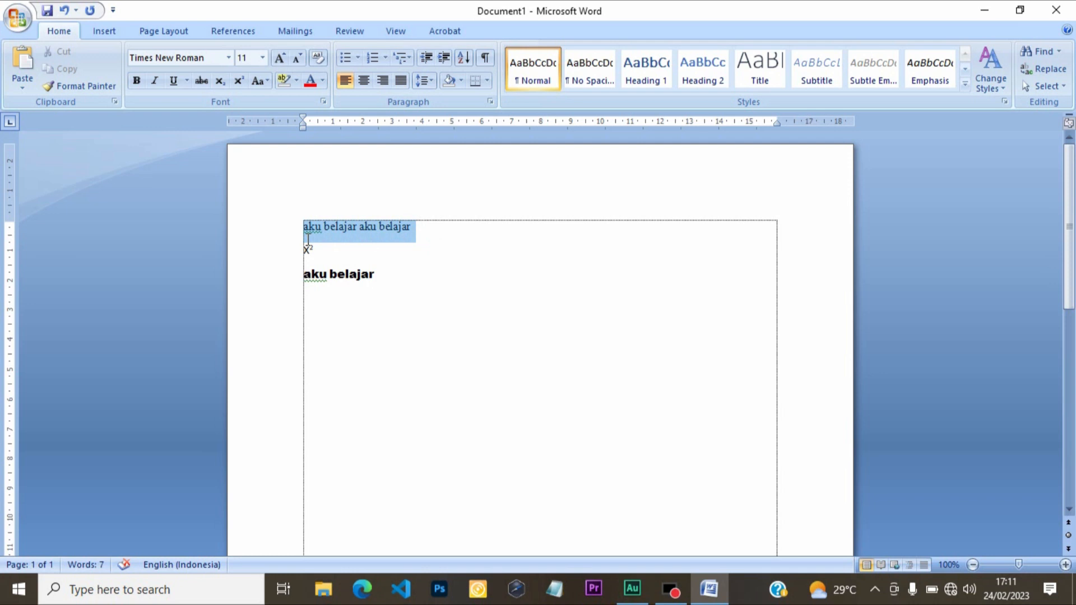
left_click(266, 85)
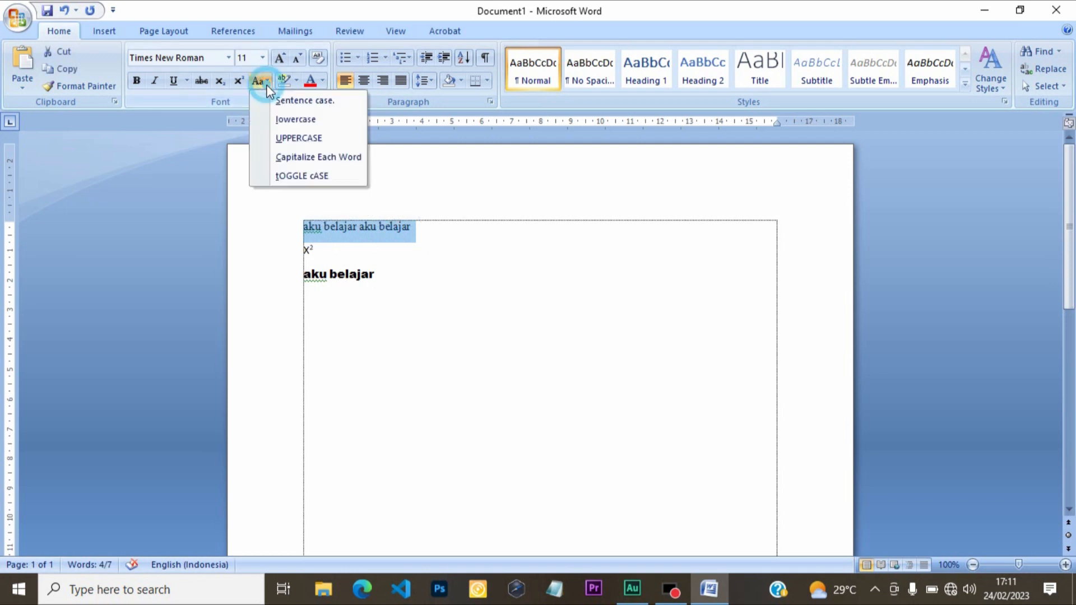
left_click(294, 140)
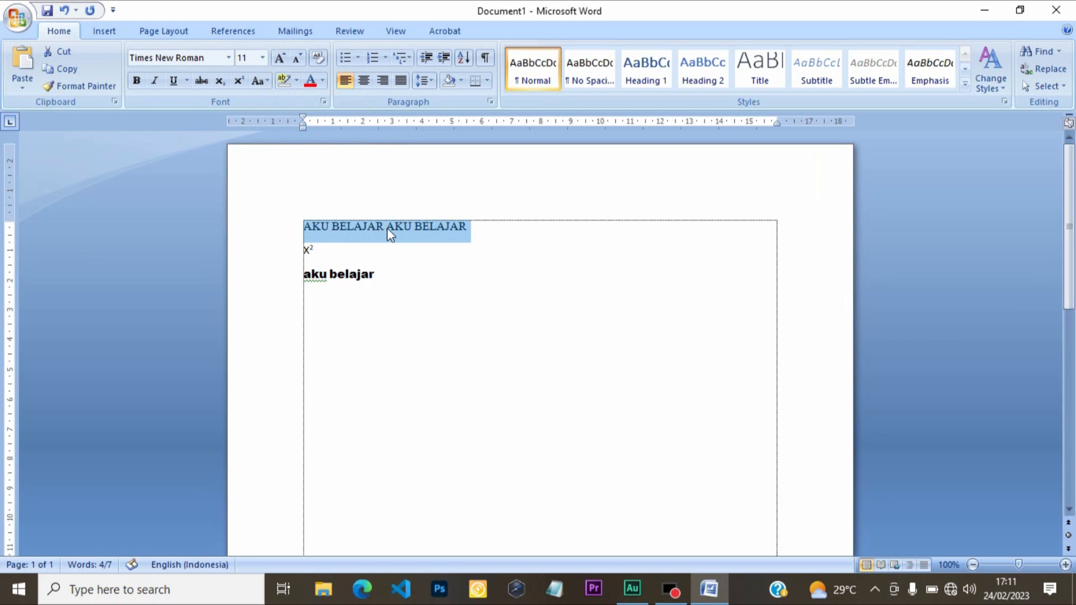
left_click(266, 81)
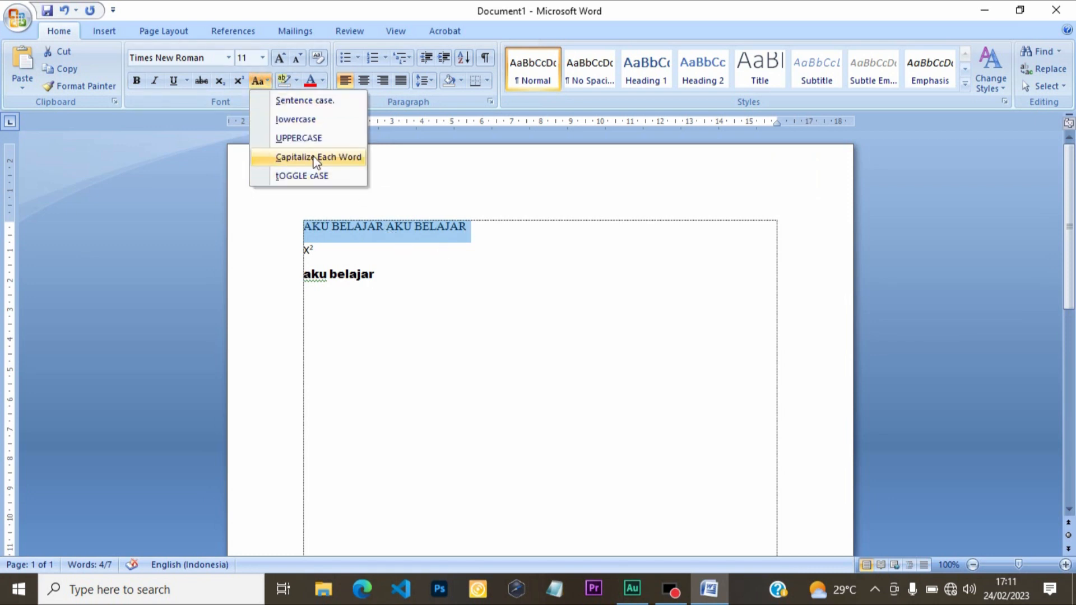
left_click(434, 302)
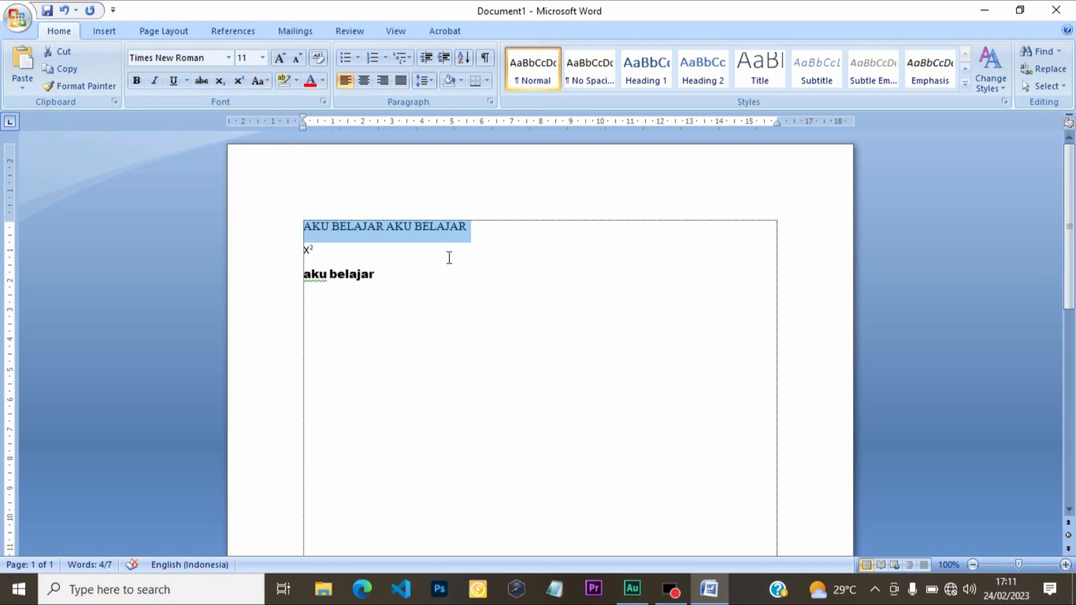
left_click(534, 230)
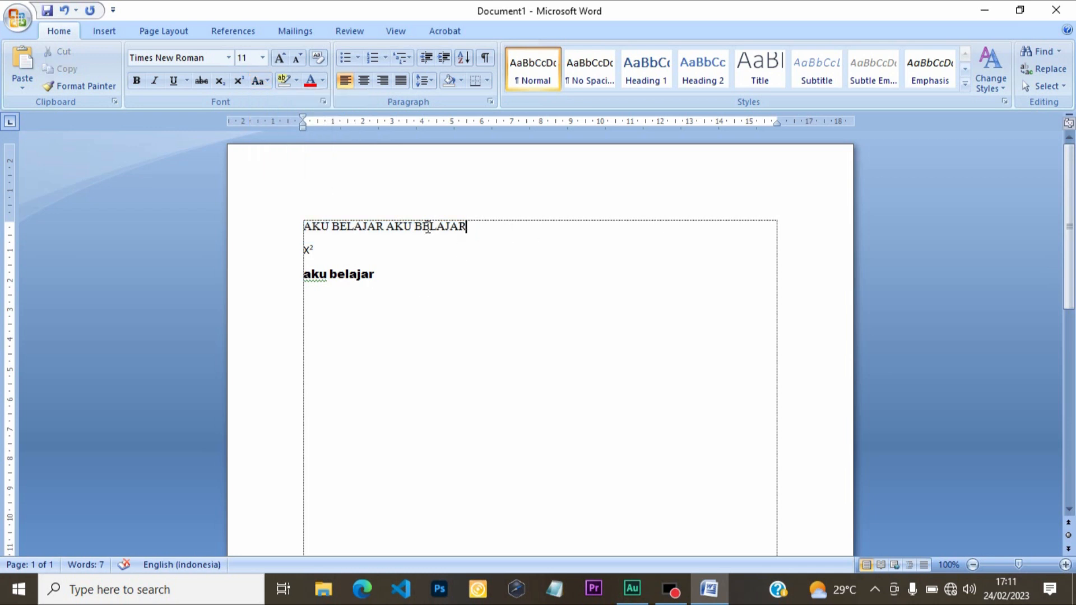
- Highlight the whole first line in dark blue and remove the highlight again
left_click_drag(473, 221, 303, 225)
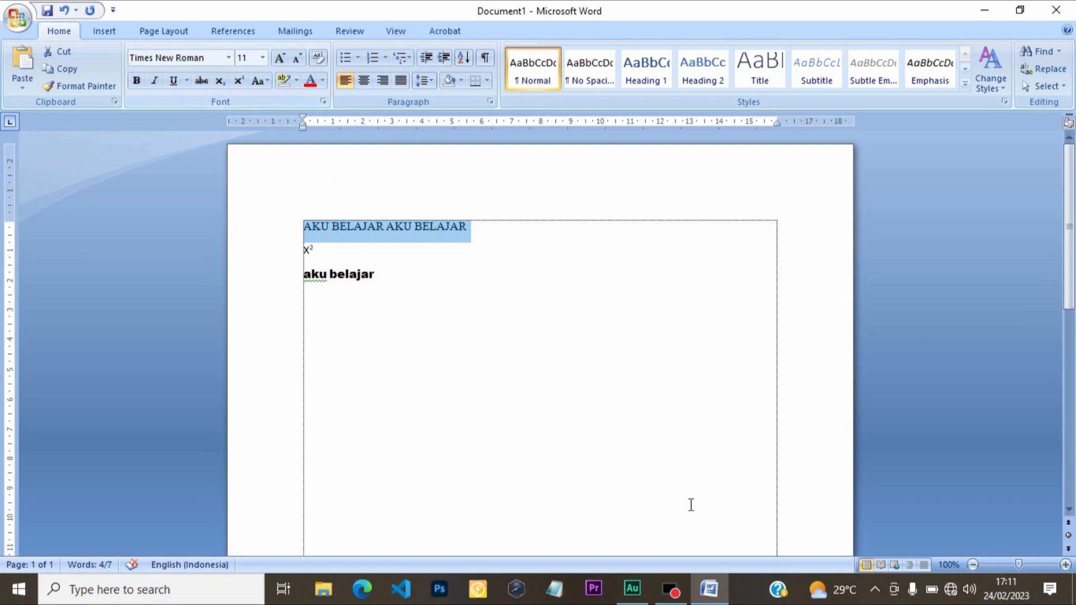
mouse_move(672, 588)
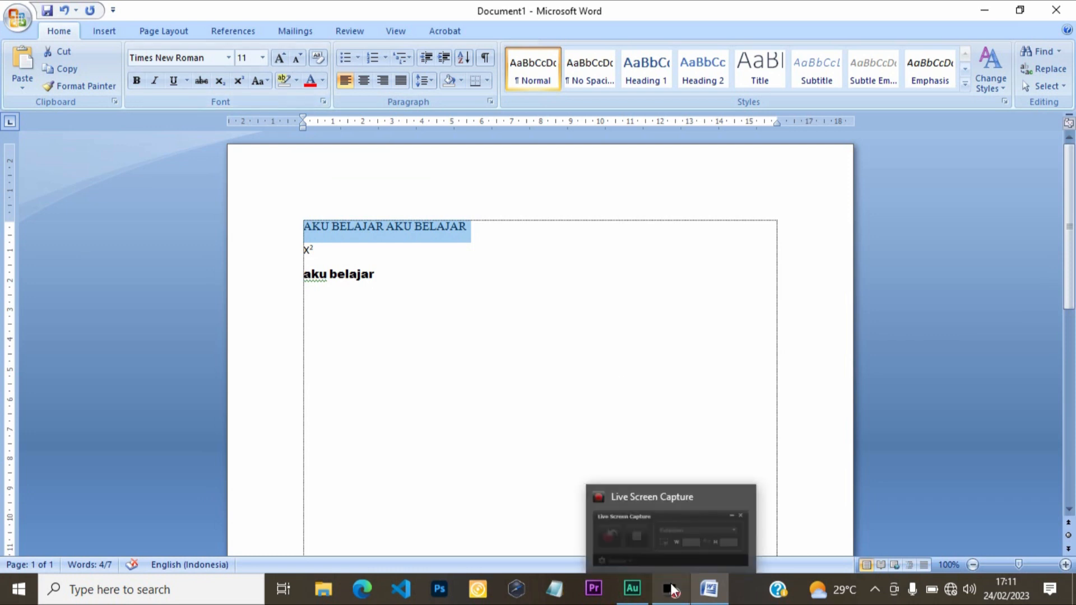
left_click(297, 85)
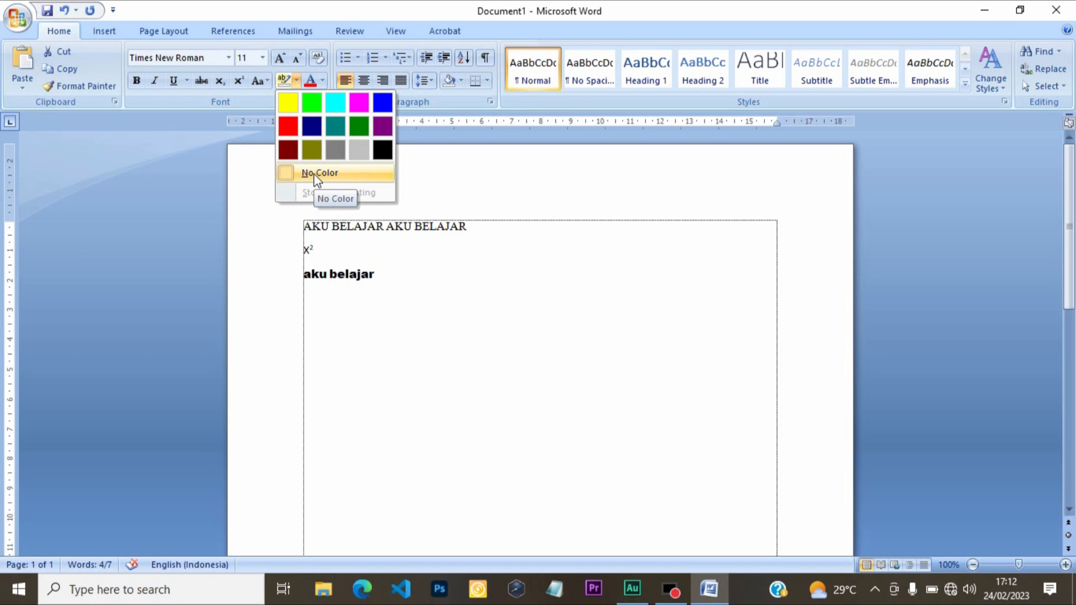
left_click(312, 127)
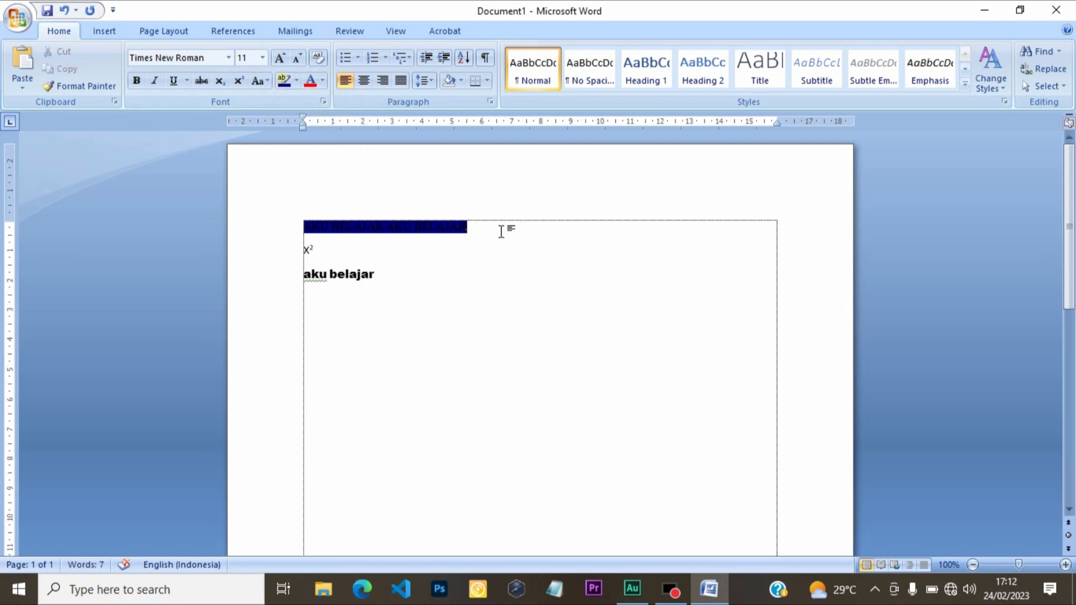
left_click_drag(502, 231, 329, 216)
left_click(296, 81)
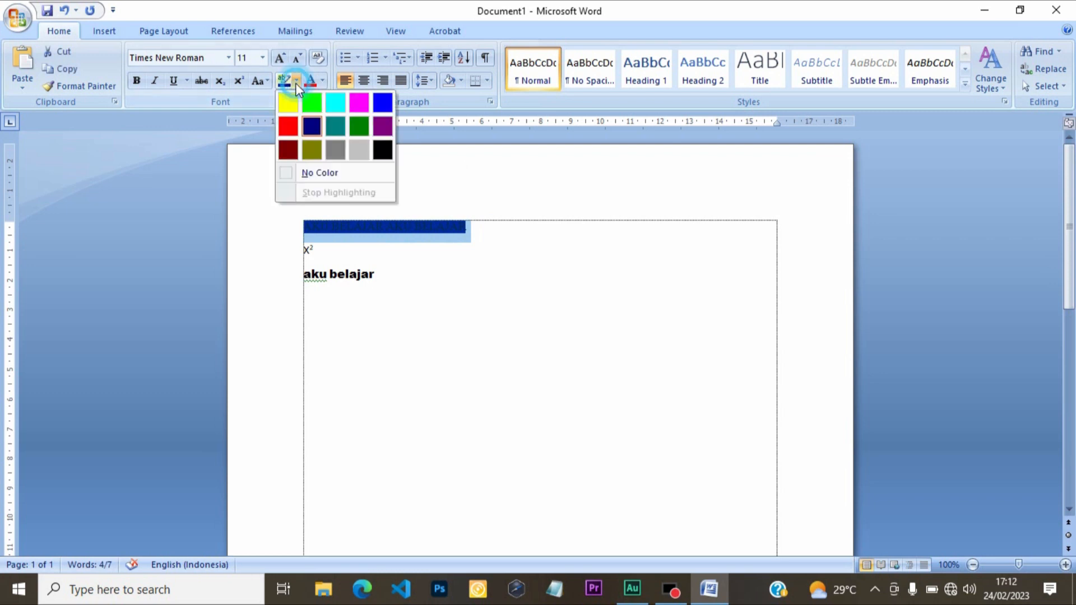
left_click(312, 170)
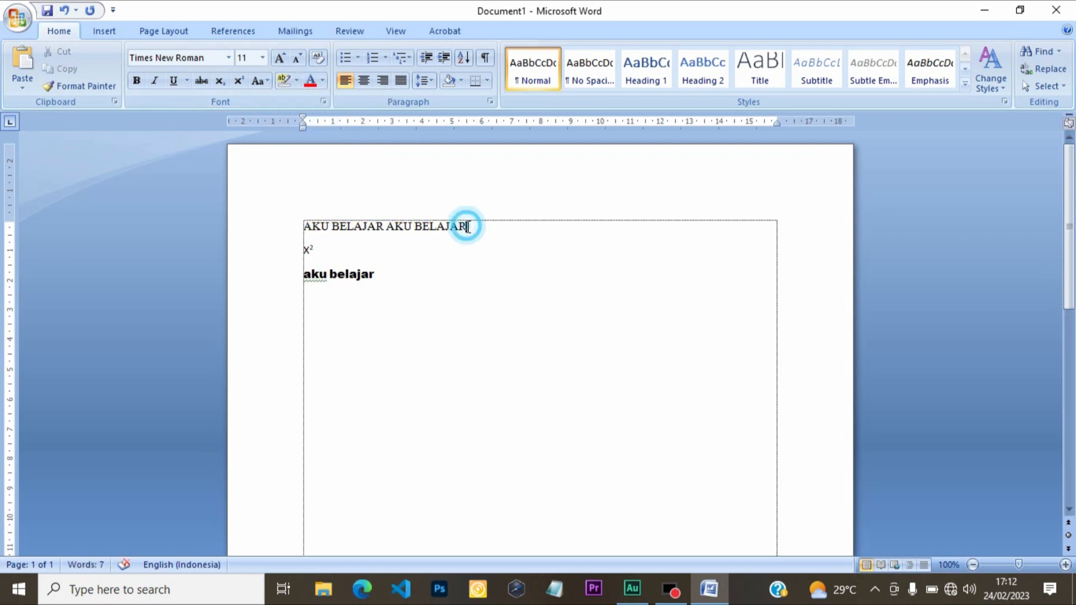
- Colour the first line's text standard green and set its font colour back to Automatic
left_click_drag(473, 228, 304, 225)
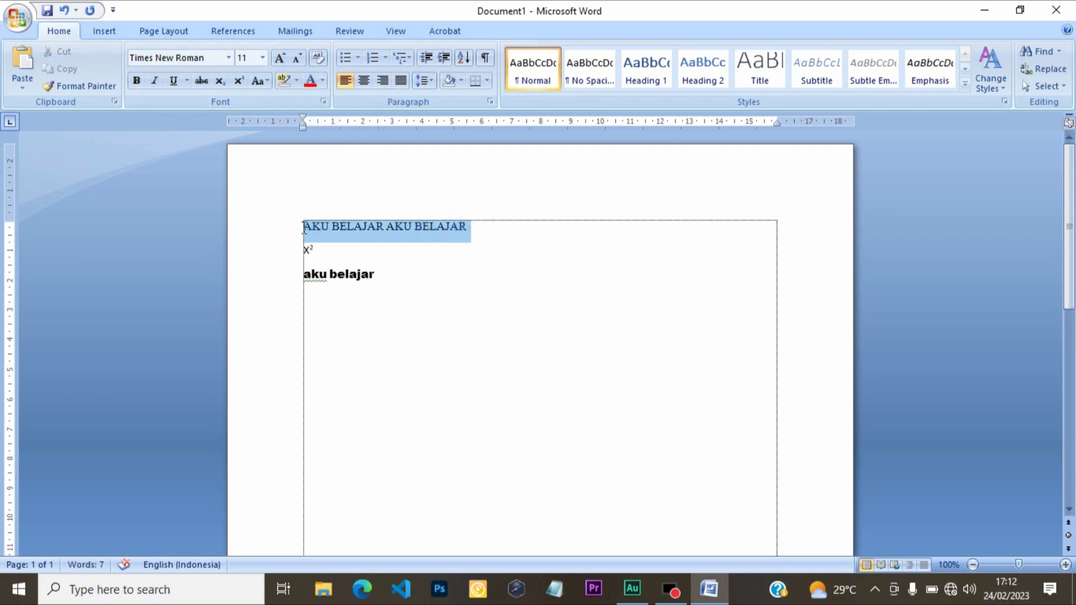
left_click(324, 85)
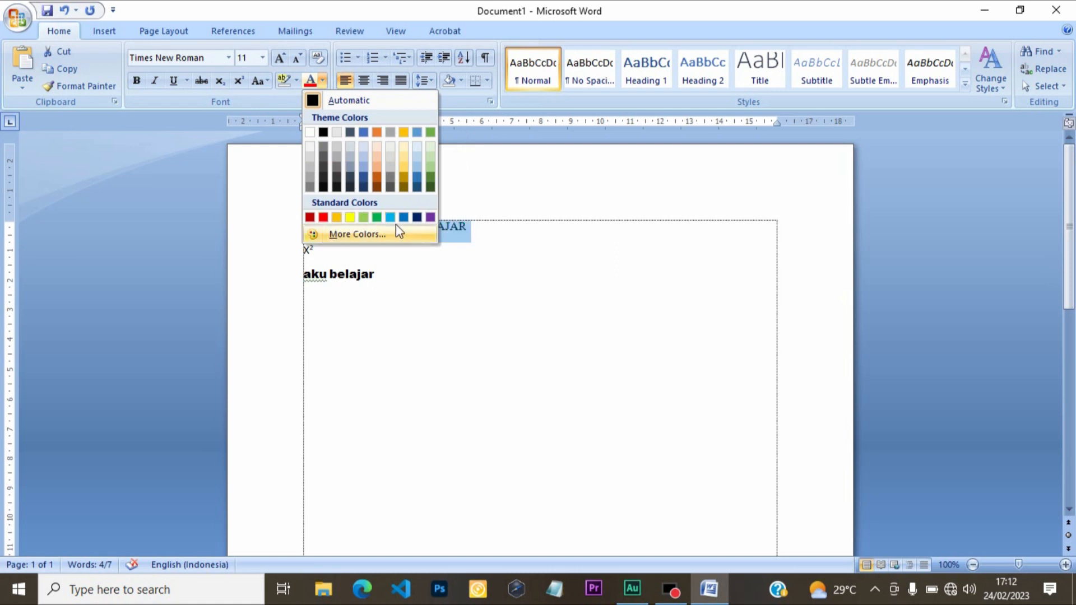
left_click(378, 219)
left_click_drag(479, 230, 303, 220)
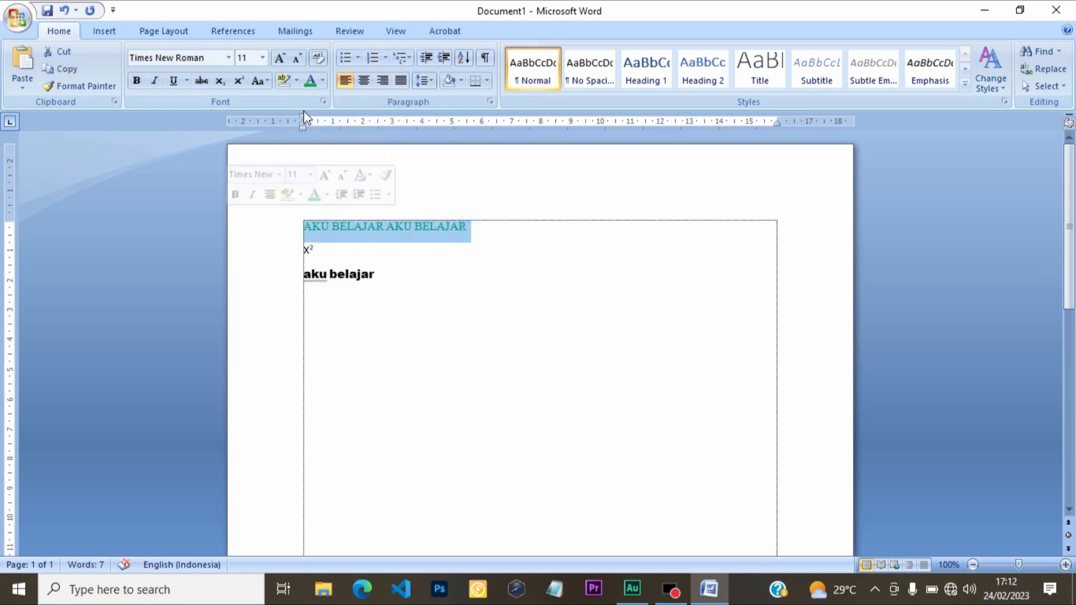
left_click(324, 81)
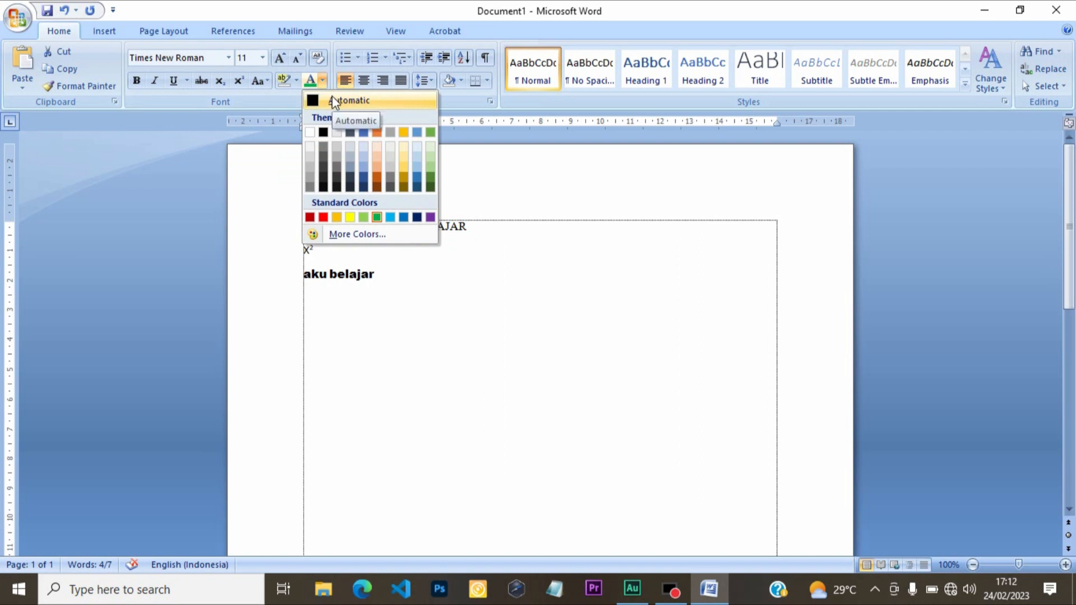
left_click(332, 100)
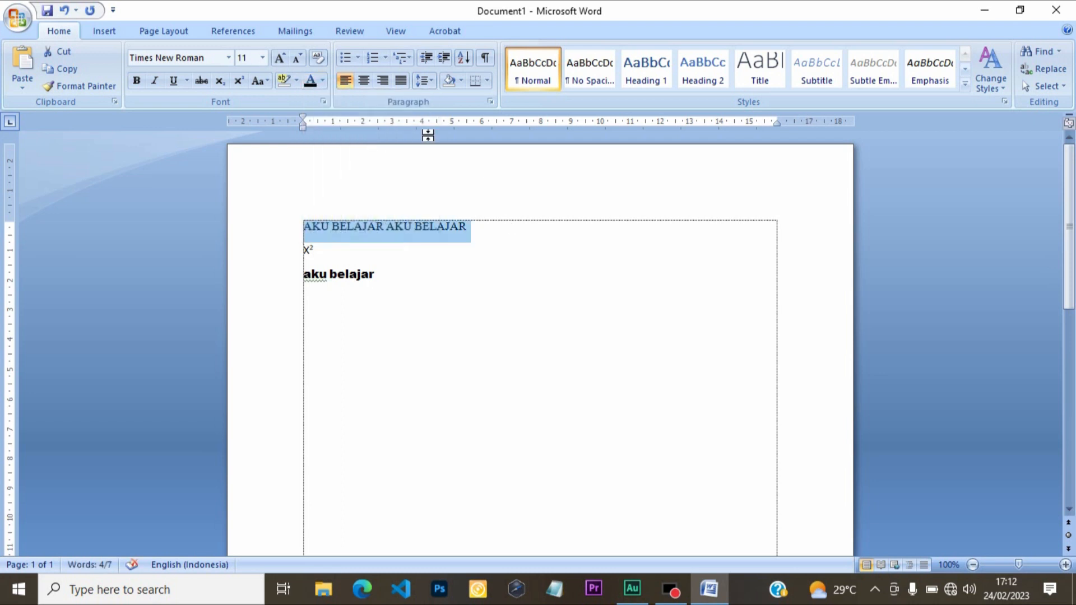
- Grow the first line's font stepwise to size 16 and shrink it to size 12
left_click(279, 57)
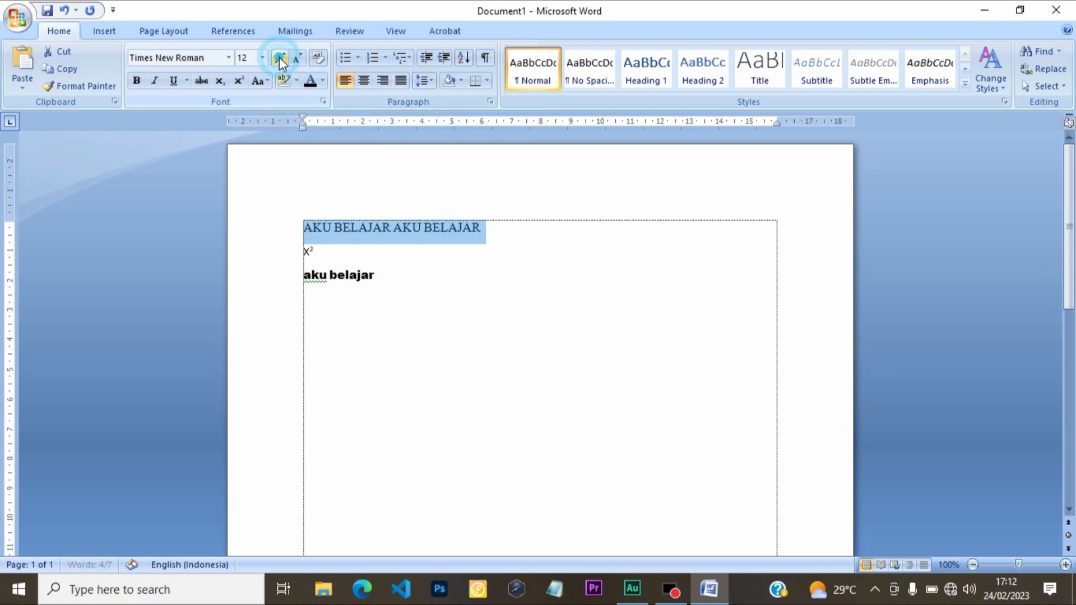
left_click(279, 57)
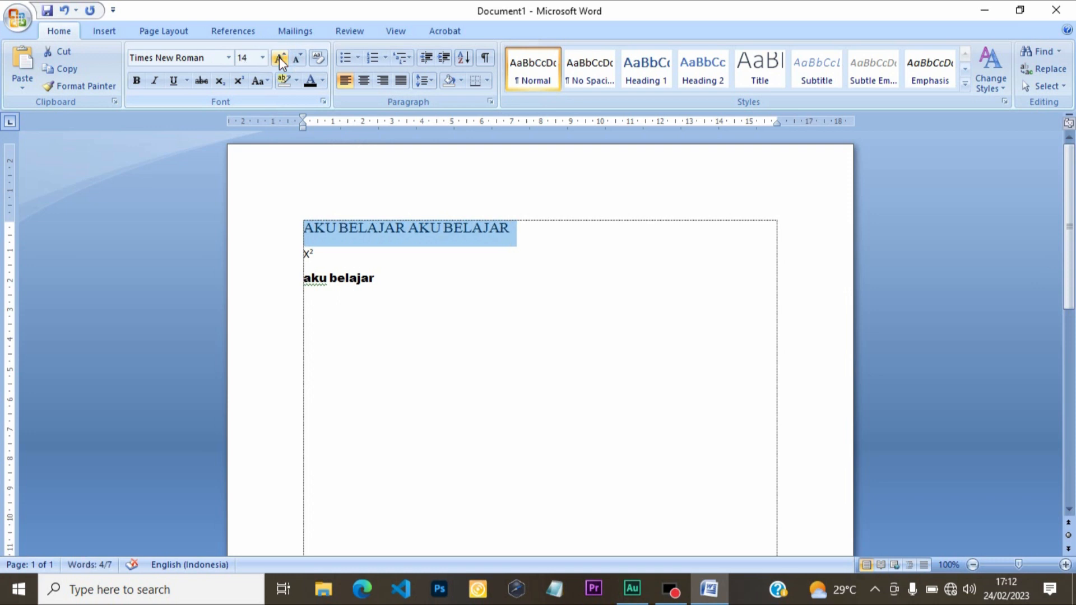
left_click(279, 57)
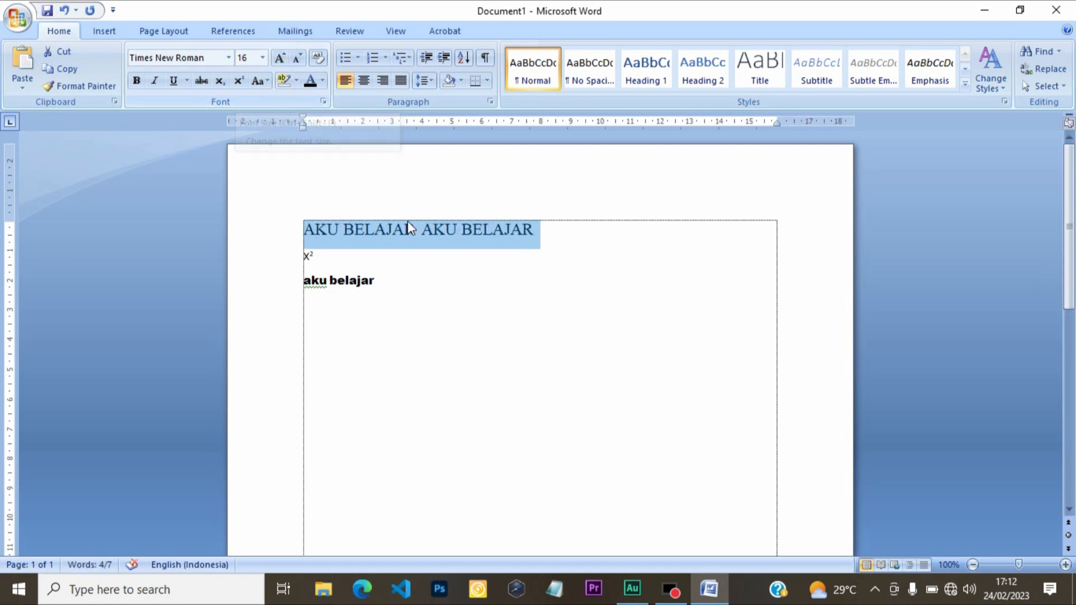
left_click(298, 58)
left_click(298, 58)
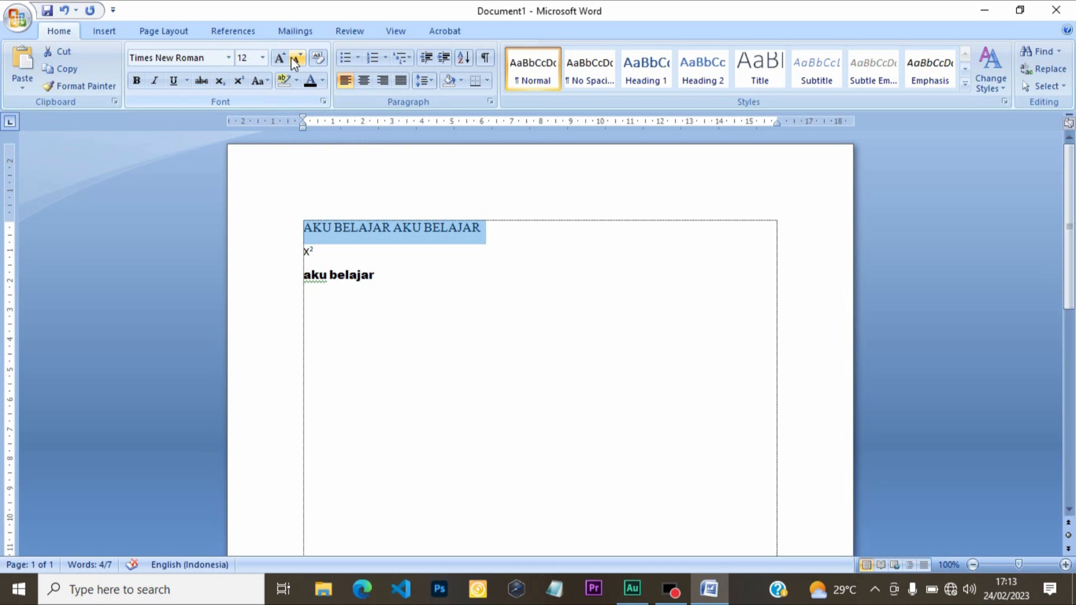
- Preview larger font sizes such as 22 on the whole first line without applying one
left_click(488, 230)
left_click_drag(487, 231, 303, 229)
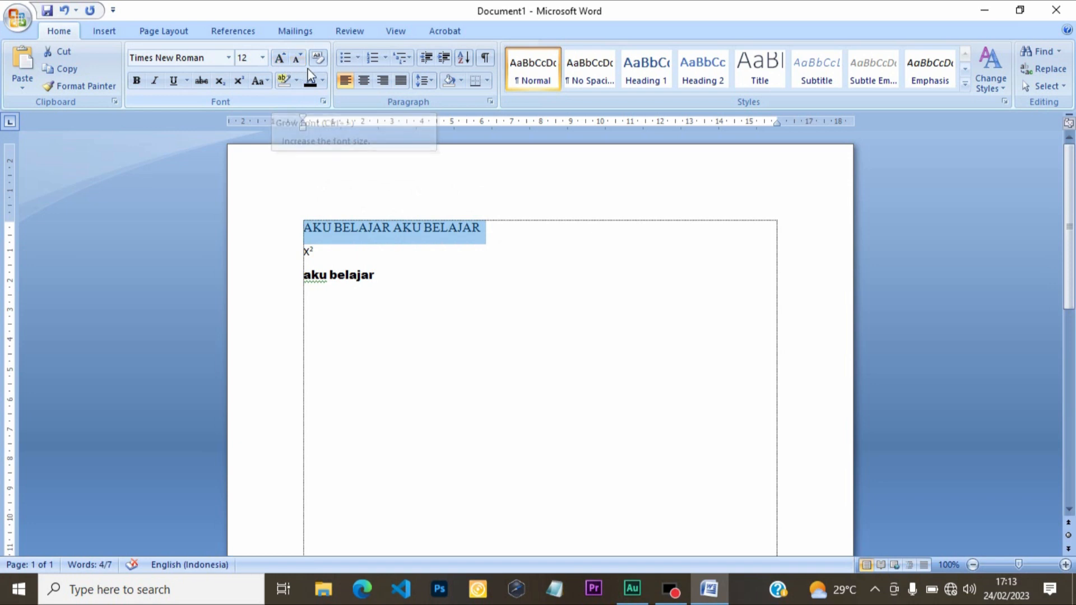
left_click(263, 59)
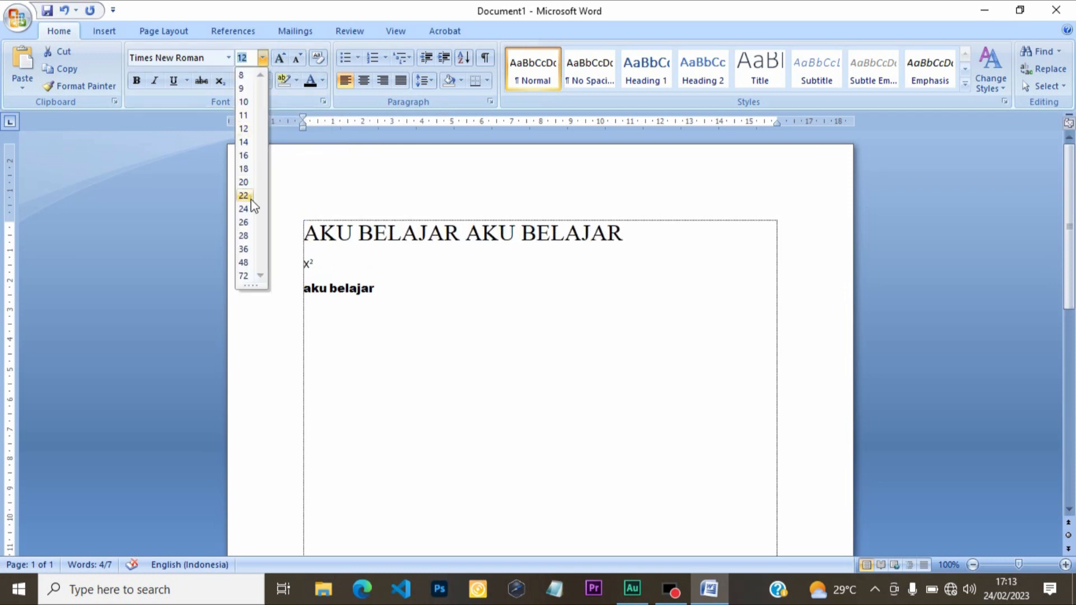
left_click(514, 239)
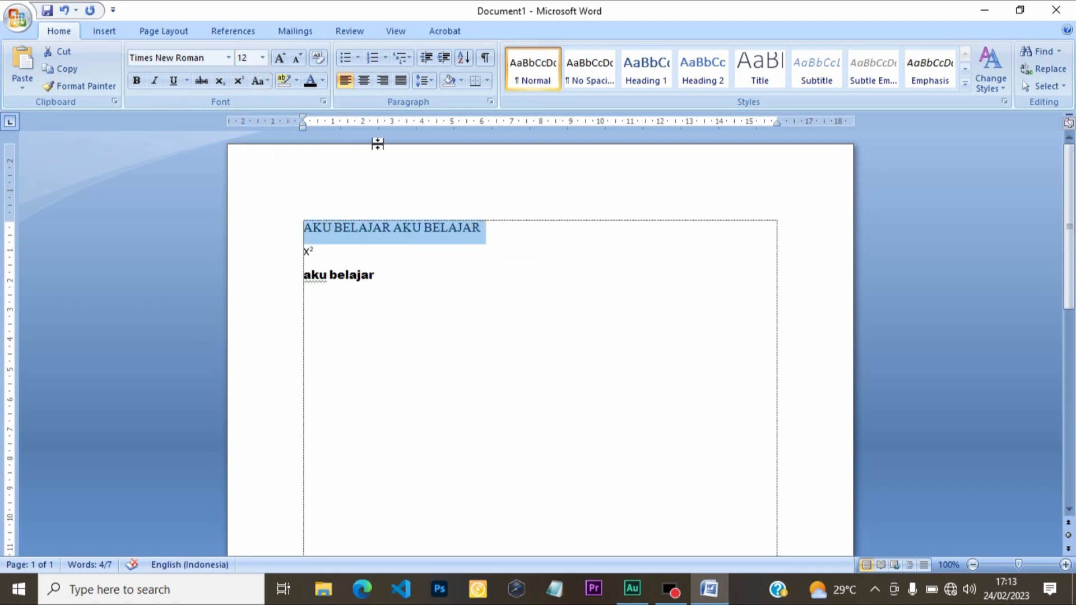
- Align the first line left, centre and right in turn, and finish with it justified
left_click(348, 81)
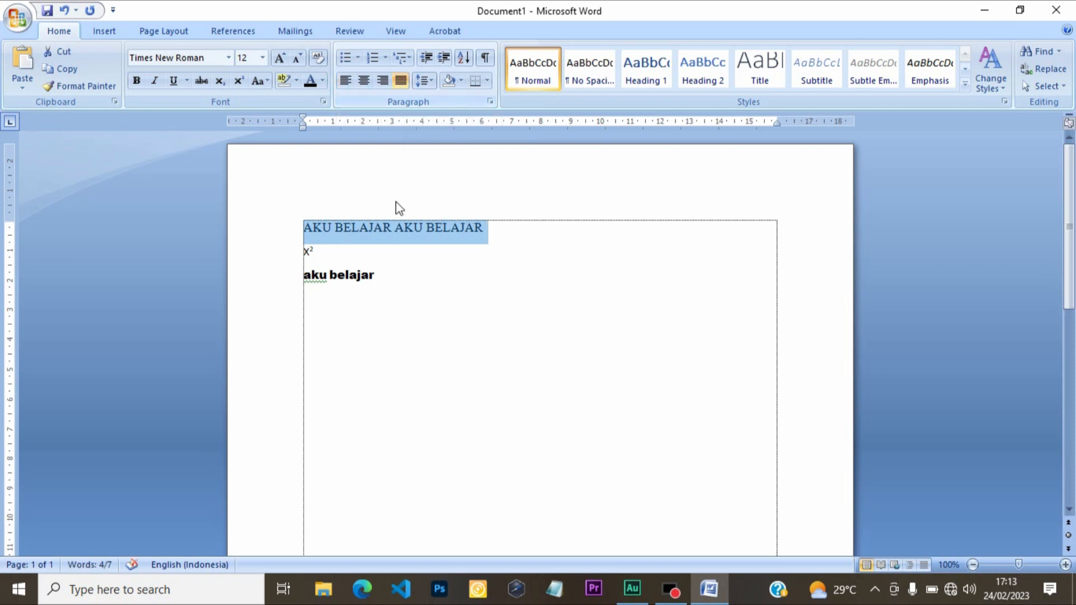
left_click(365, 80)
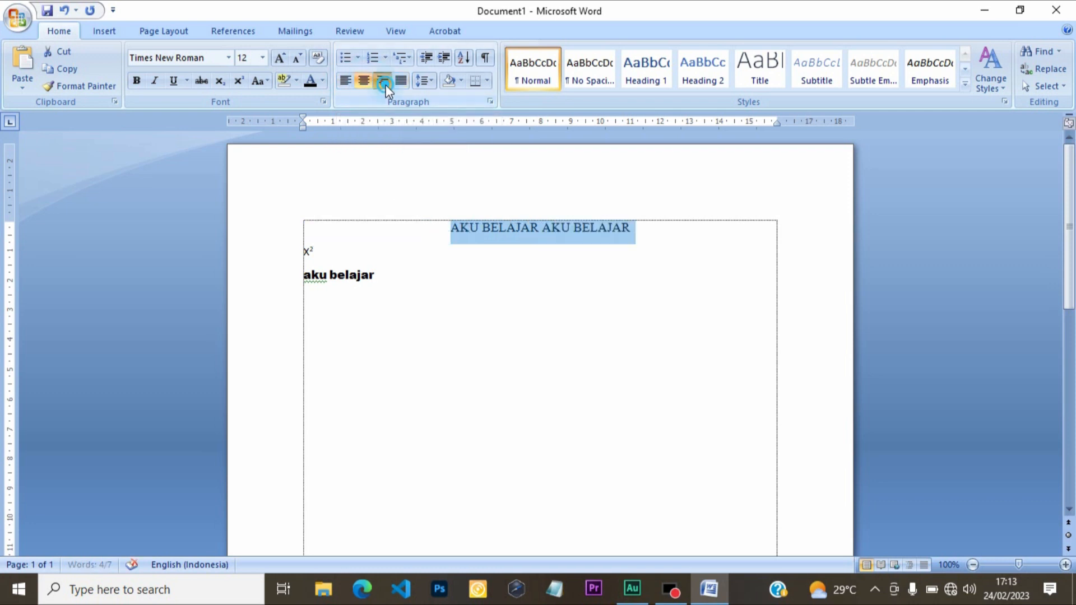
left_click(385, 83)
left_click(400, 83)
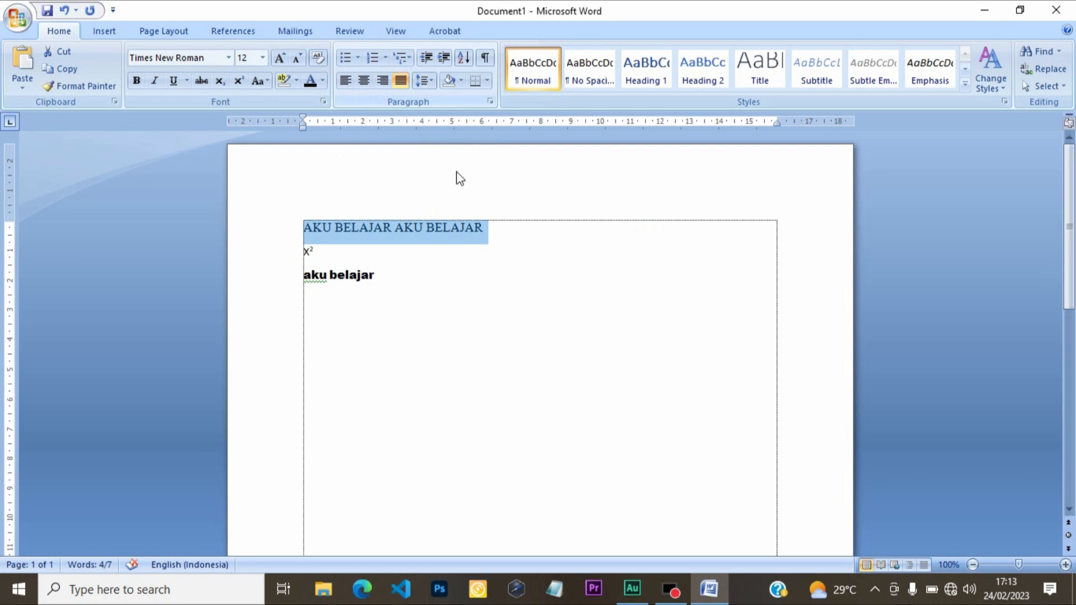
- Extend the first line with the filler text "BGFGTDT GFBTR HGYFHYR HGUYFJUYGFYTFYHDFYJFHTFYTFHYJHJGKM" so that it wraps
left_click(503, 230)
type("B")
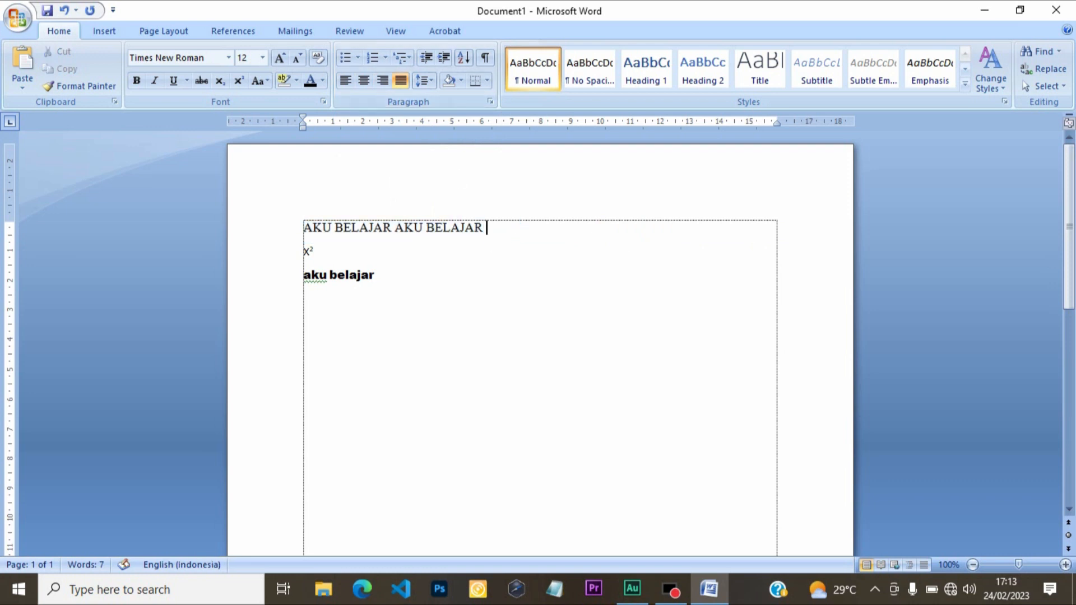
type("GFGTDT")
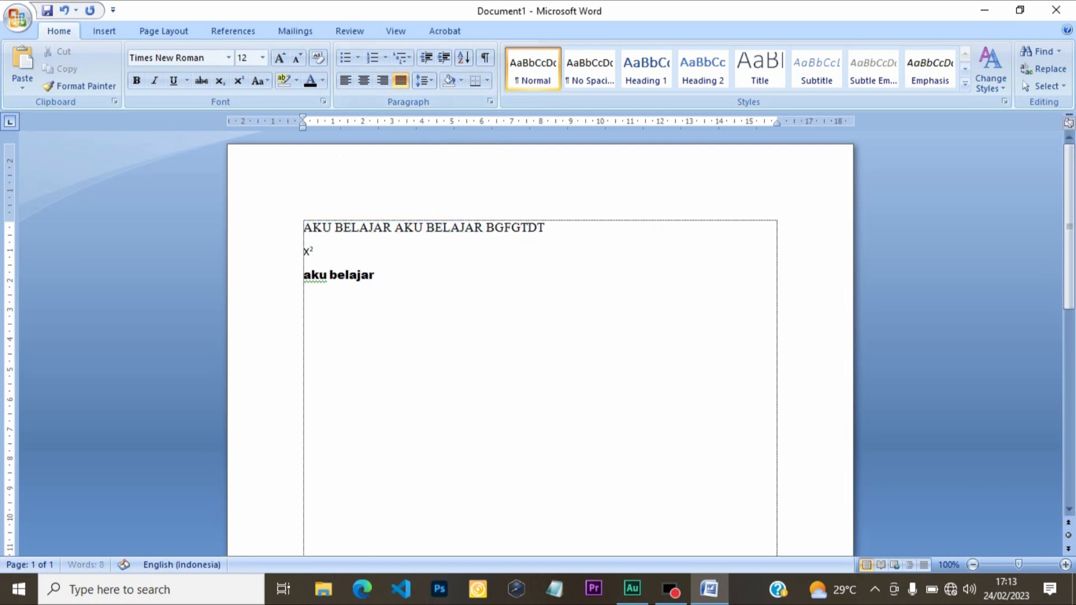
type(" GFBTR HGYFHYR HGUYF")
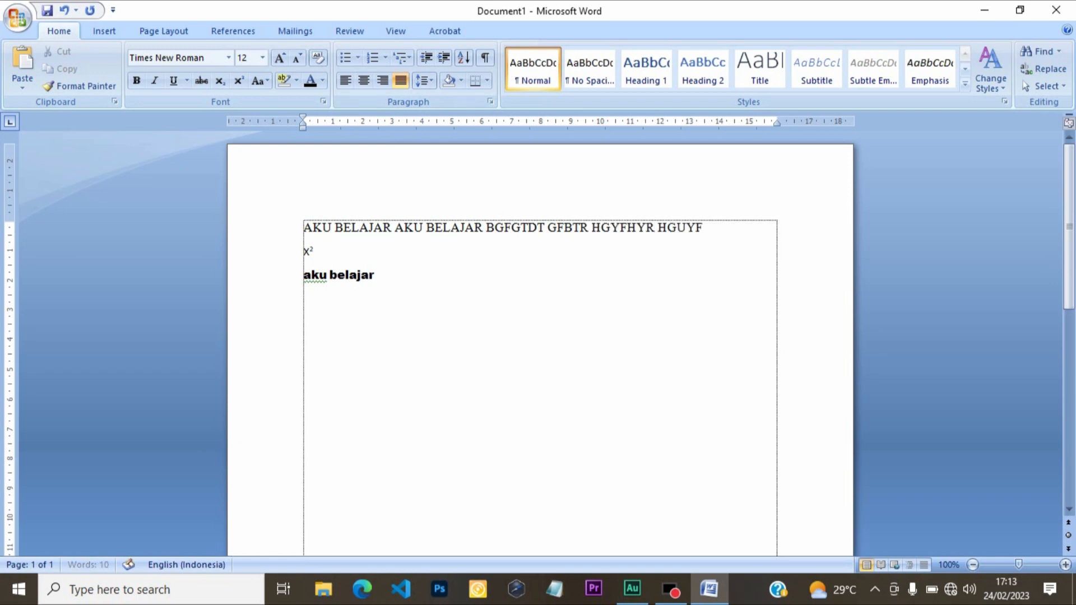
type("JUYGFYTFYHDFYJFHTFYTFHYJHJGKM")
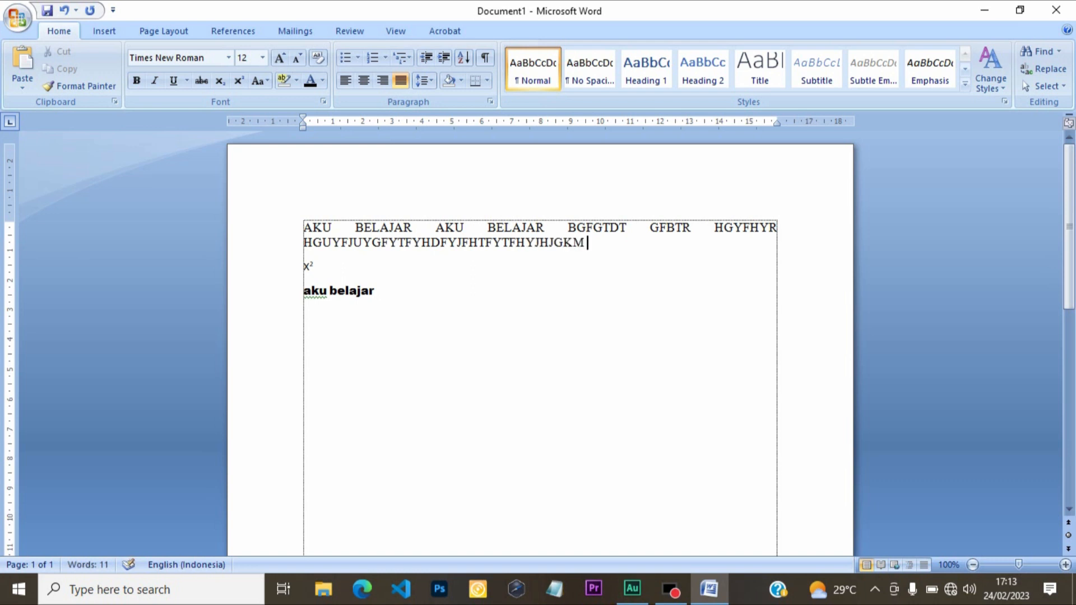
- Select all three paragraphs, try left, centre and right alignment on them, and finish with them justified
left_click(625, 260)
left_click(389, 318)
left_click_drag(384, 293, 303, 230)
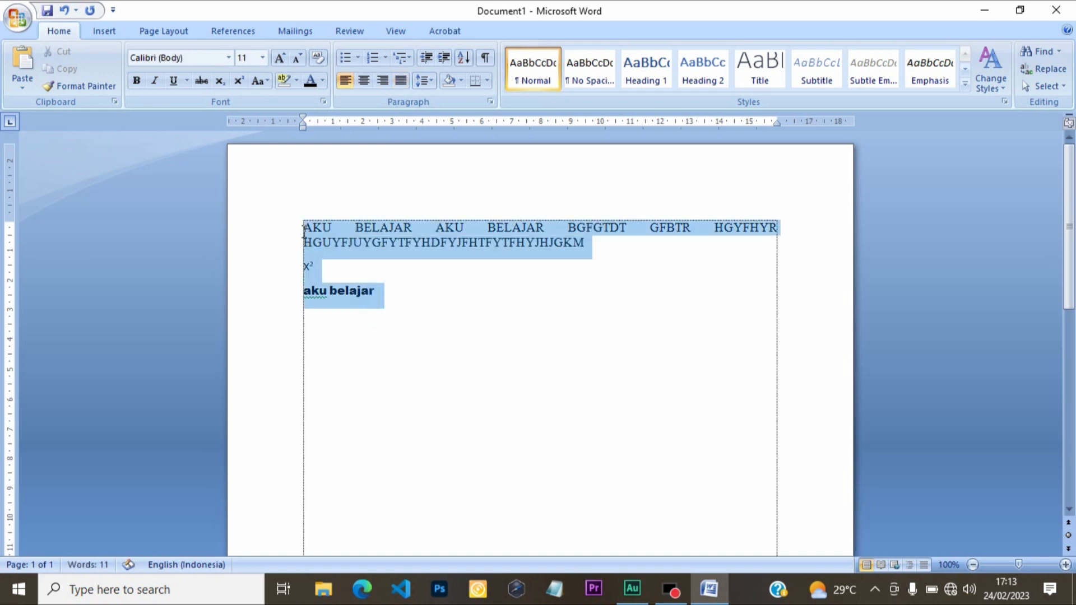
left_click(397, 294)
left_click_drag(398, 295, 303, 227)
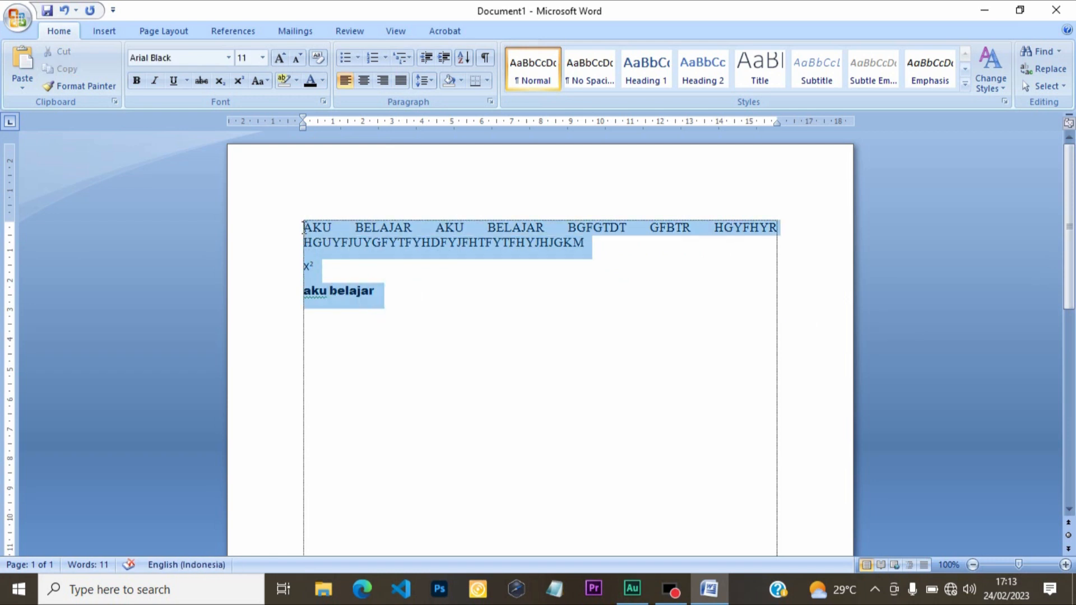
left_click(345, 80)
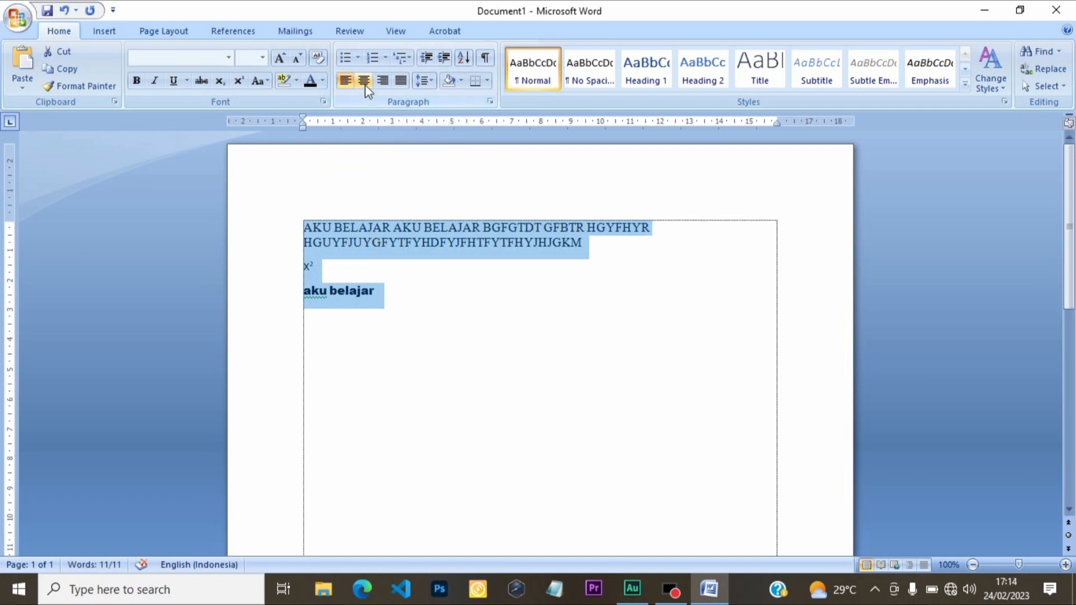
left_click(363, 80)
left_click(385, 81)
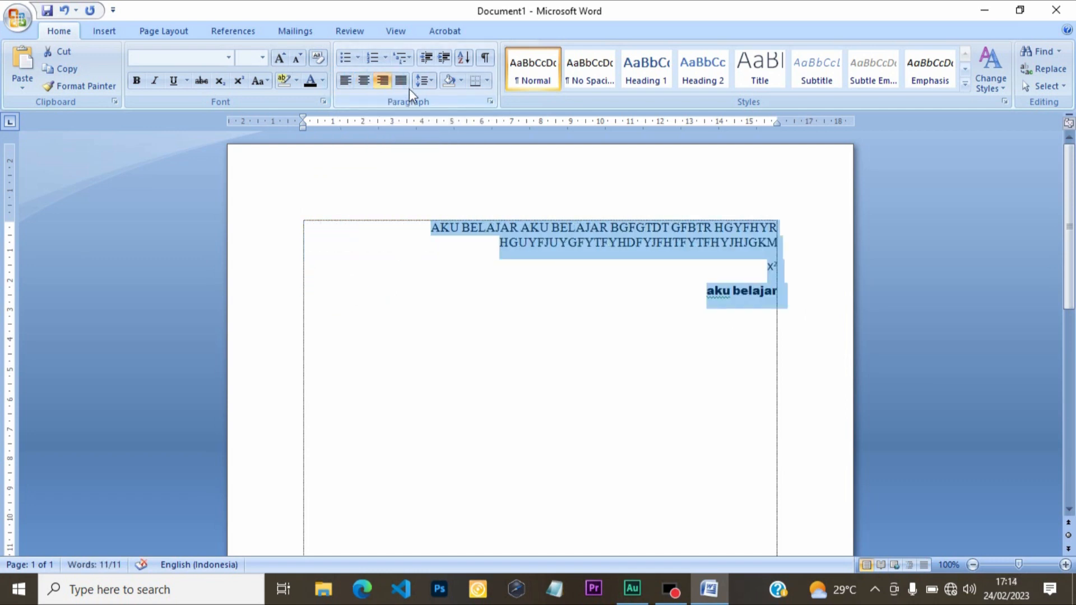
left_click(401, 80)
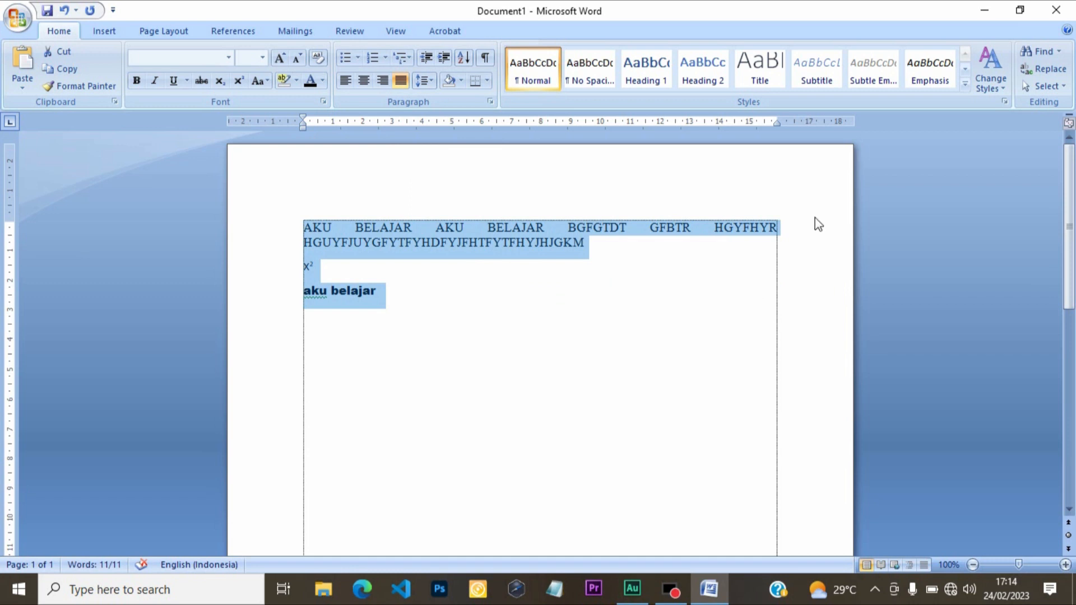
left_click(341, 85)
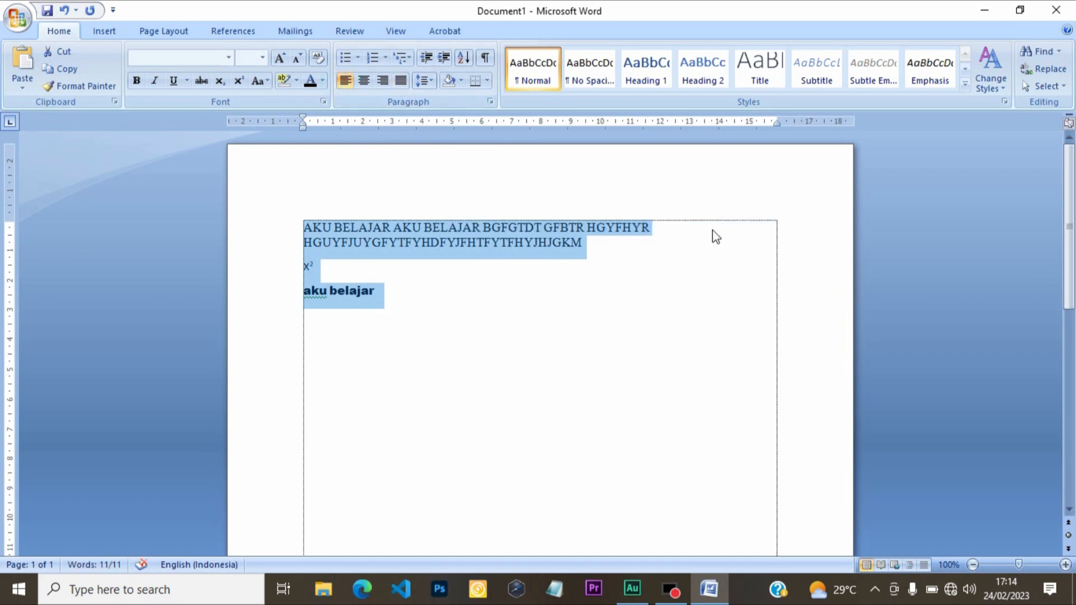
left_click(401, 81)
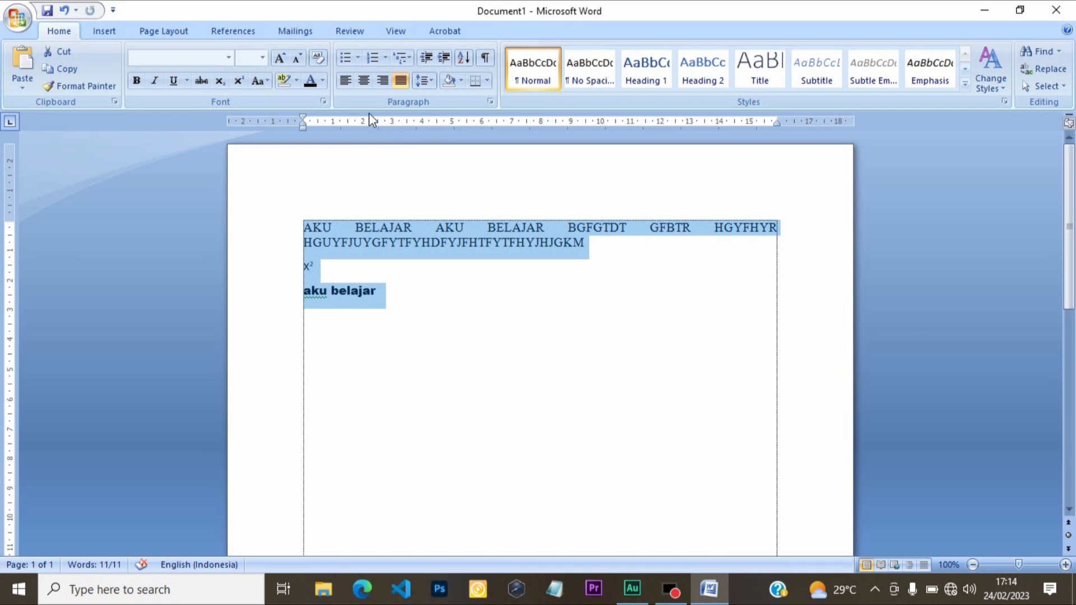
- Turn the three selected paragraphs into a bulleted list and change the bullets to the arrowhead style
left_click(347, 56)
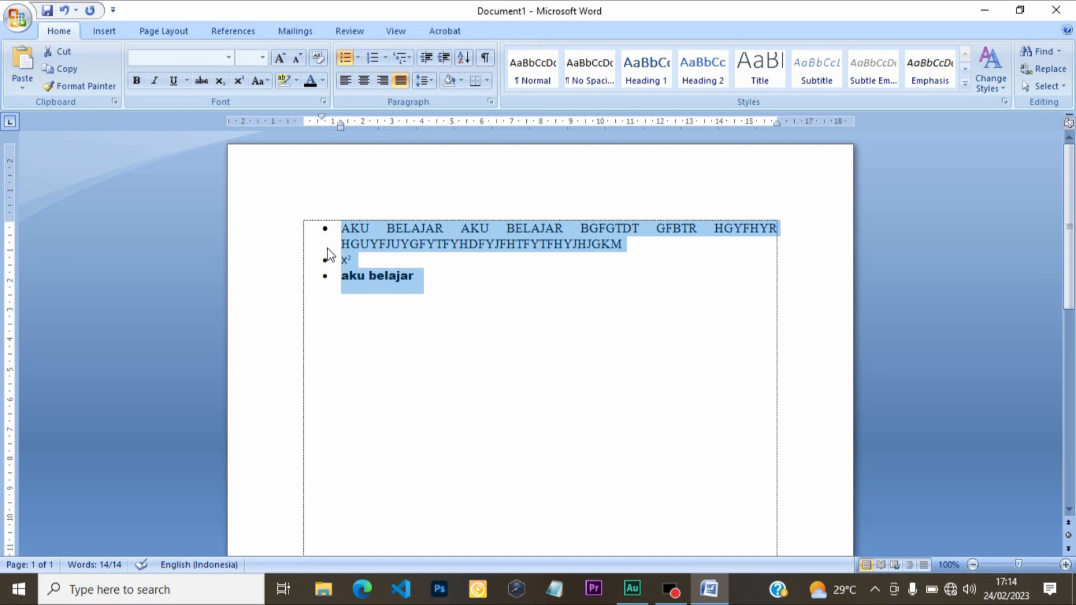
left_click(358, 59)
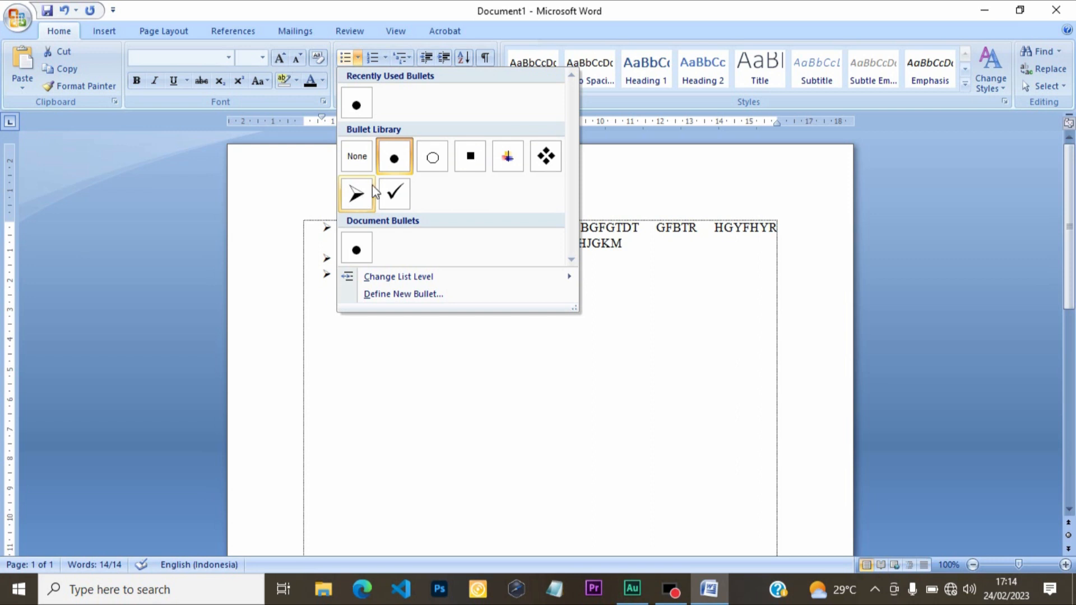
left_click(365, 200)
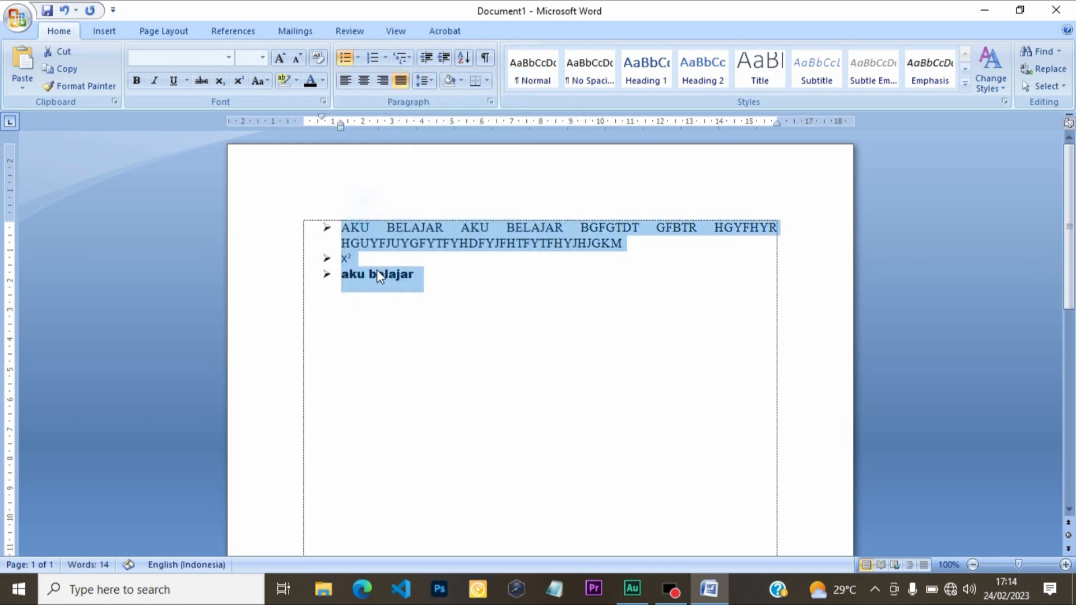
- Convert the three bulleted paragraphs into a numbered list
left_click(513, 289)
left_click_drag(420, 280, 312, 201)
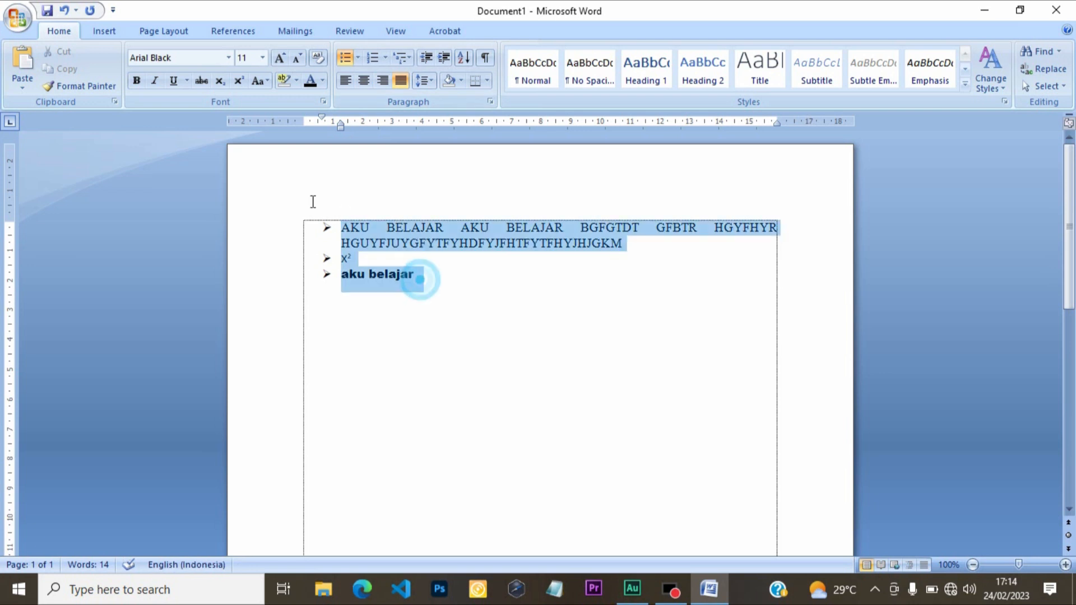
left_click(371, 63)
left_click(342, 226)
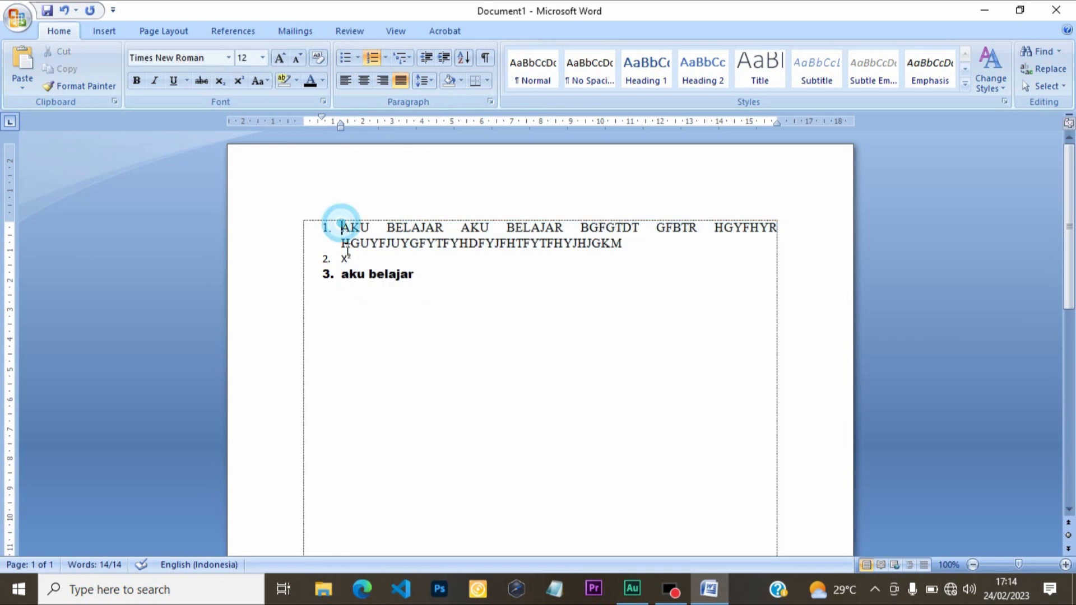
- Add a fourth numbered item "44S" after "aku belajar" and an unnumbered line "Y" below it
left_click(415, 277)
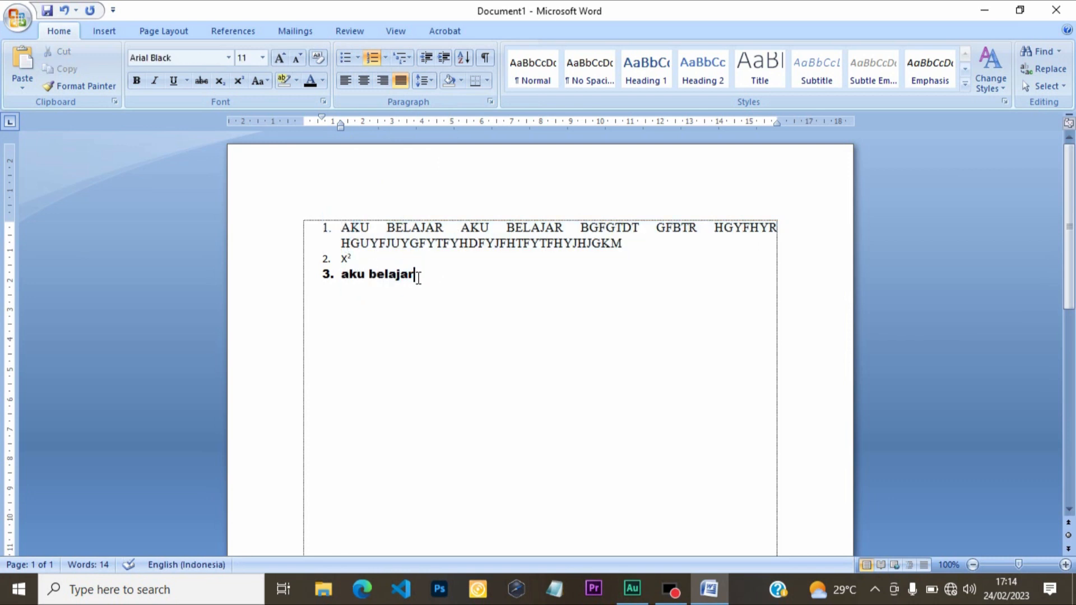
key("Return")
type("44S")
key("Return")
type("Y")
left_click(372, 58)
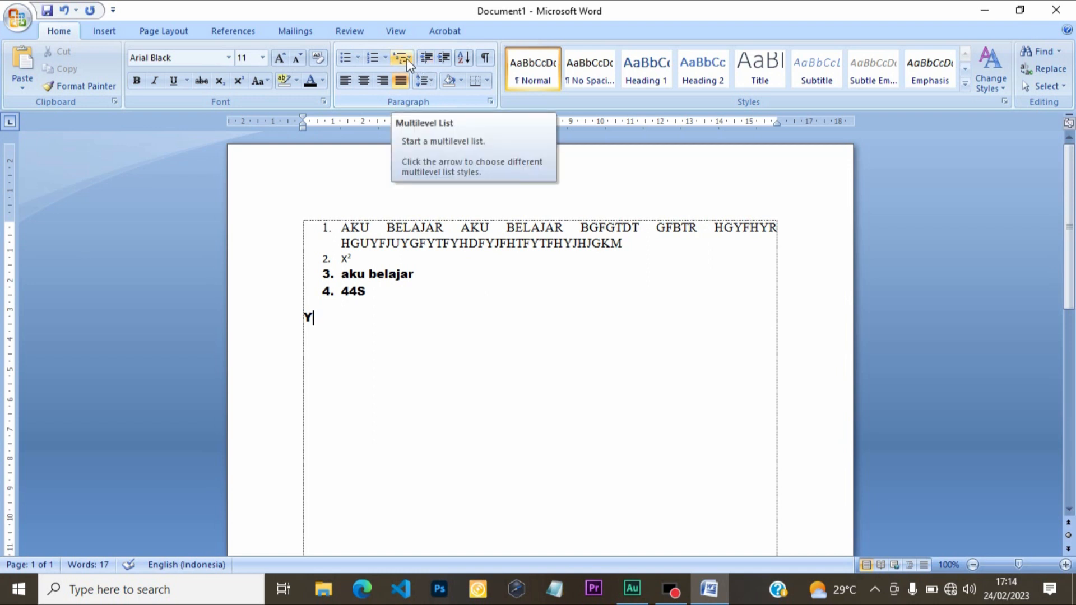
- Apply the multilevel list style "1 Heading 1, 1.1 Heading 2, 1.1.1 Heading 3" to the four numbered items
left_click_drag(372, 301, 340, 243)
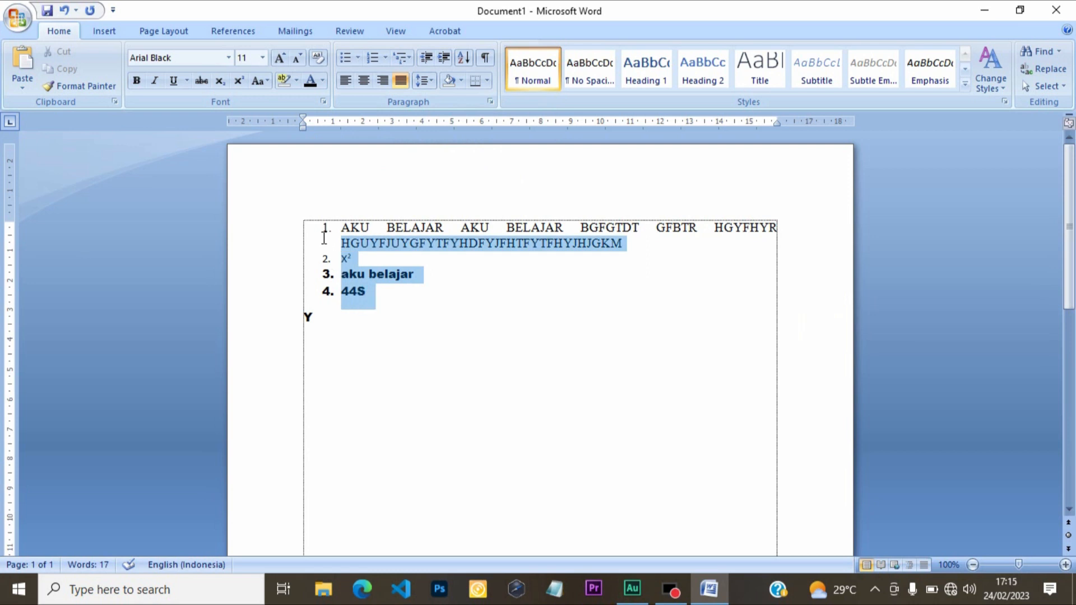
left_click(413, 61)
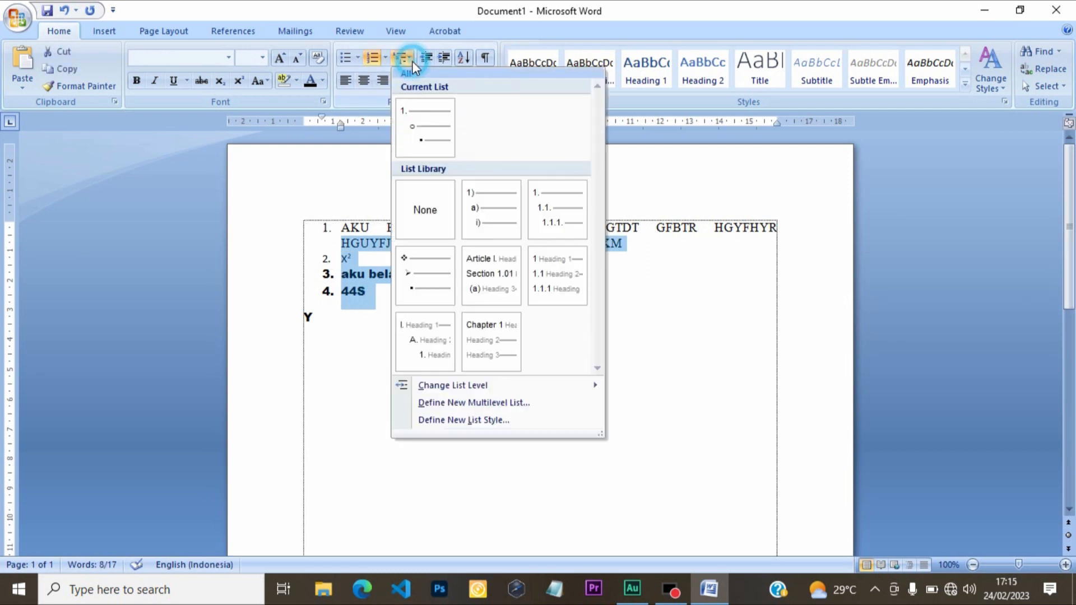
mouse_move(494, 215)
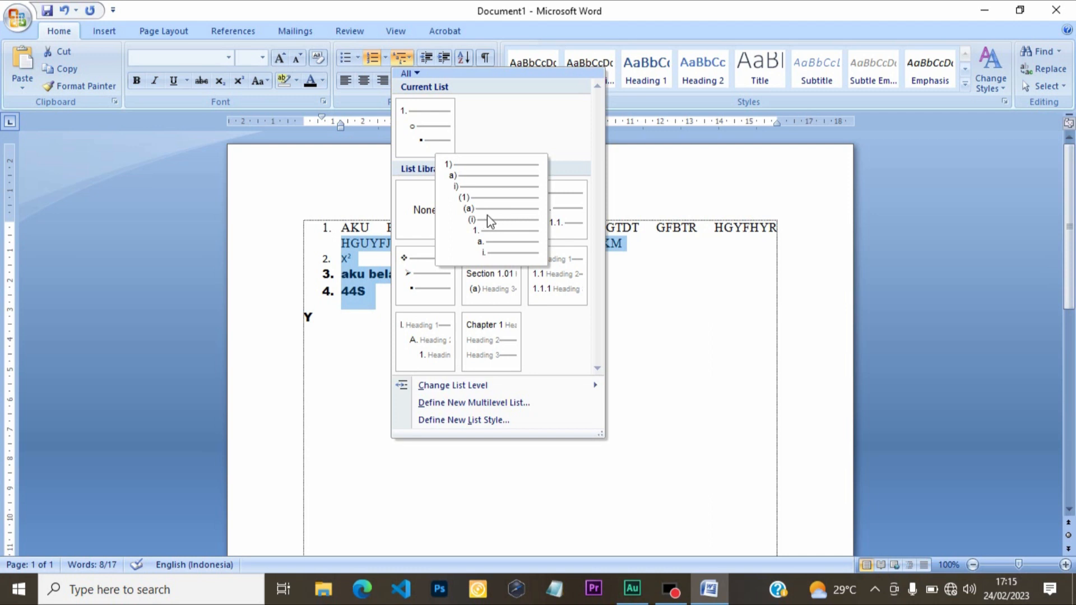
left_click(565, 294)
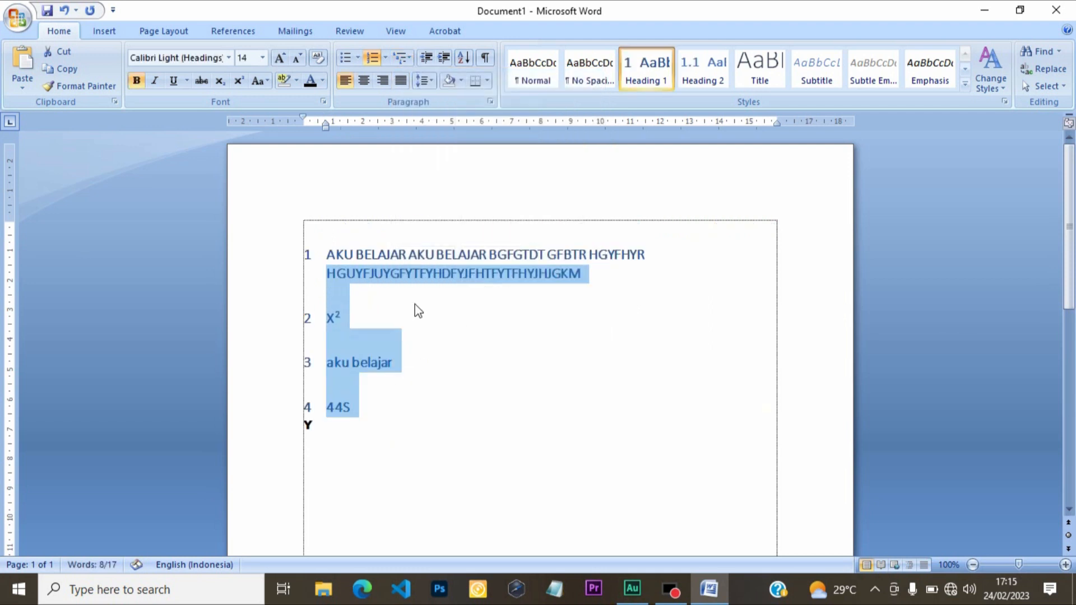
- Insert a new line reading "1.1" below the first heading paragraph
left_click(372, 297)
left_click(580, 275)
key("Return")
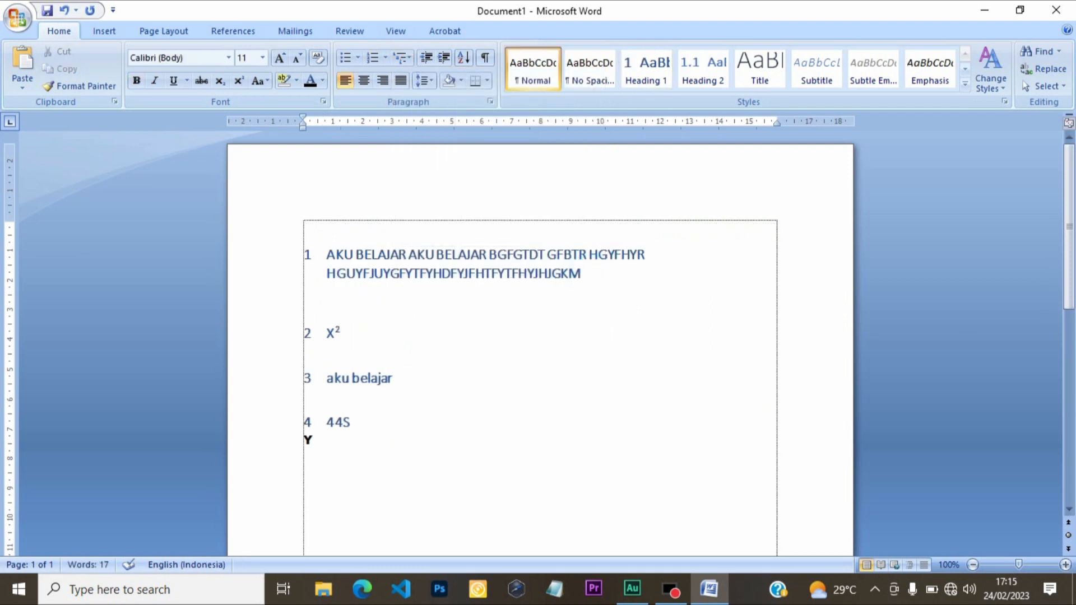
type("1.")
type("1")
- Select the entire document and number every line, toggling the numbering off and on again
key("ctrl+a")
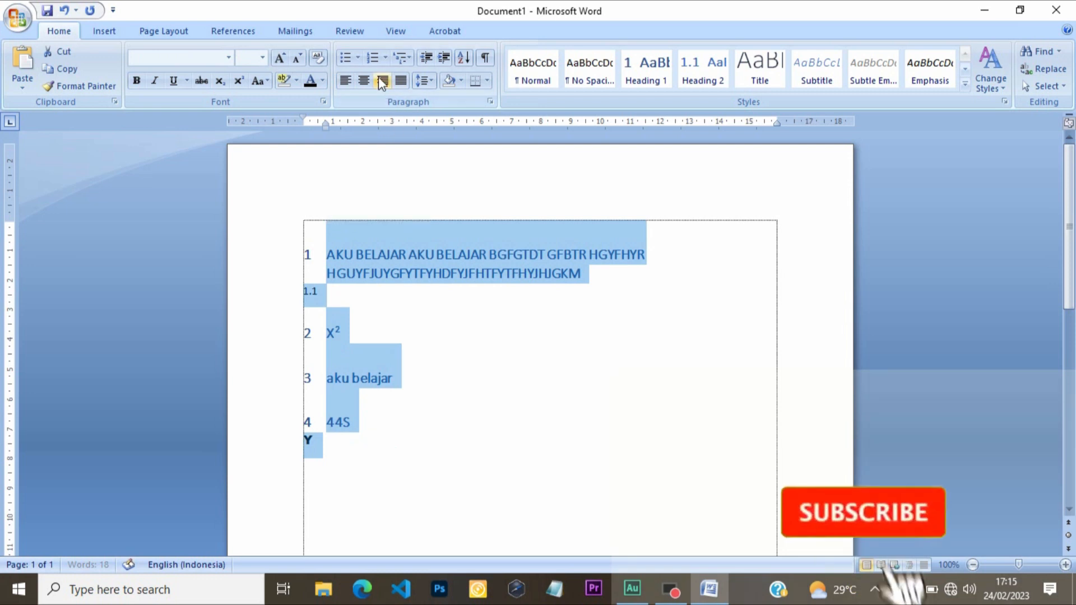
left_click(373, 57)
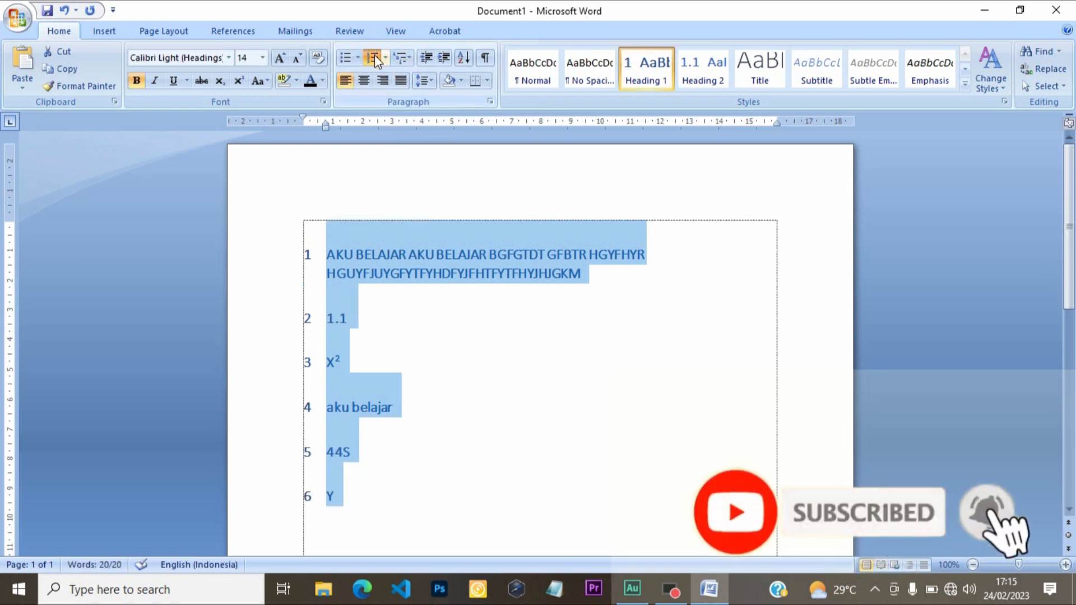
left_click(374, 56)
left_click(374, 56)
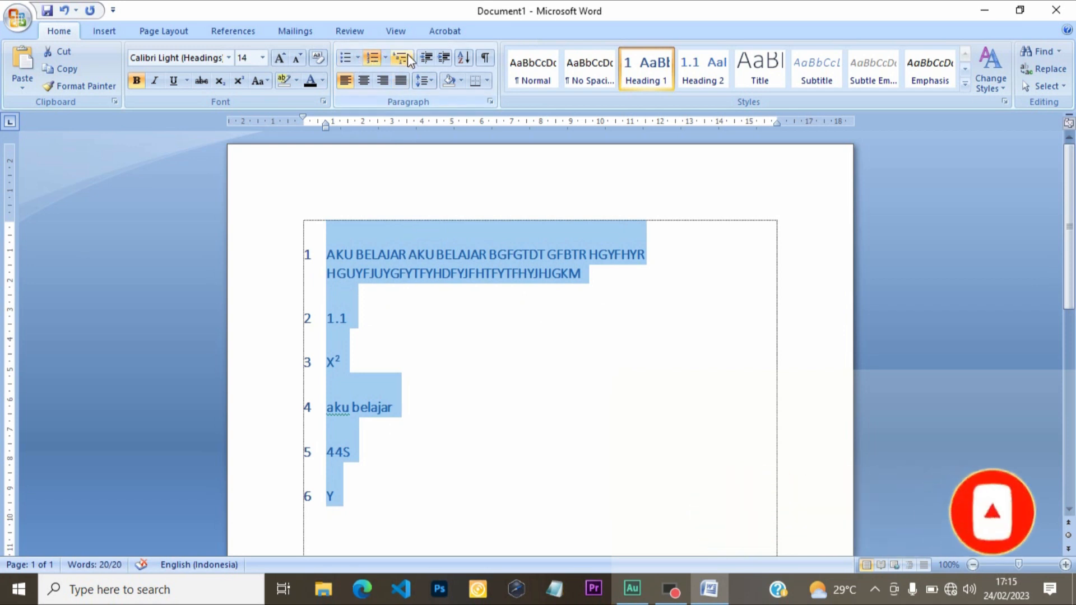
- Undo the numbering, multilevel list and added lines, going back to the three-item list with round bullets
left_click(64, 11)
left_click(64, 11)
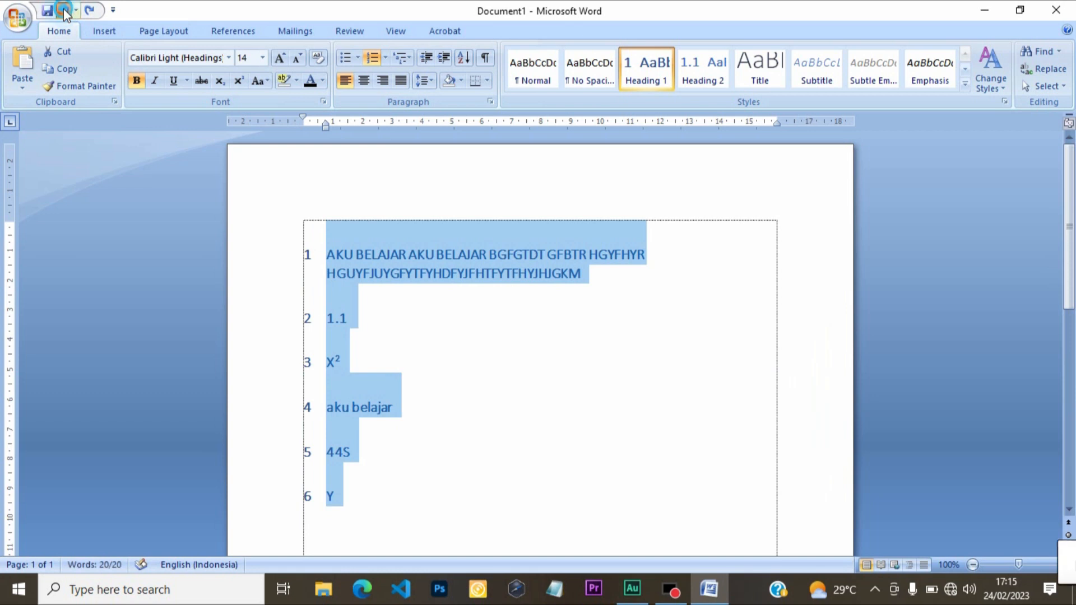
left_click(64, 11)
left_click(65, 11)
left_click(65, 11)
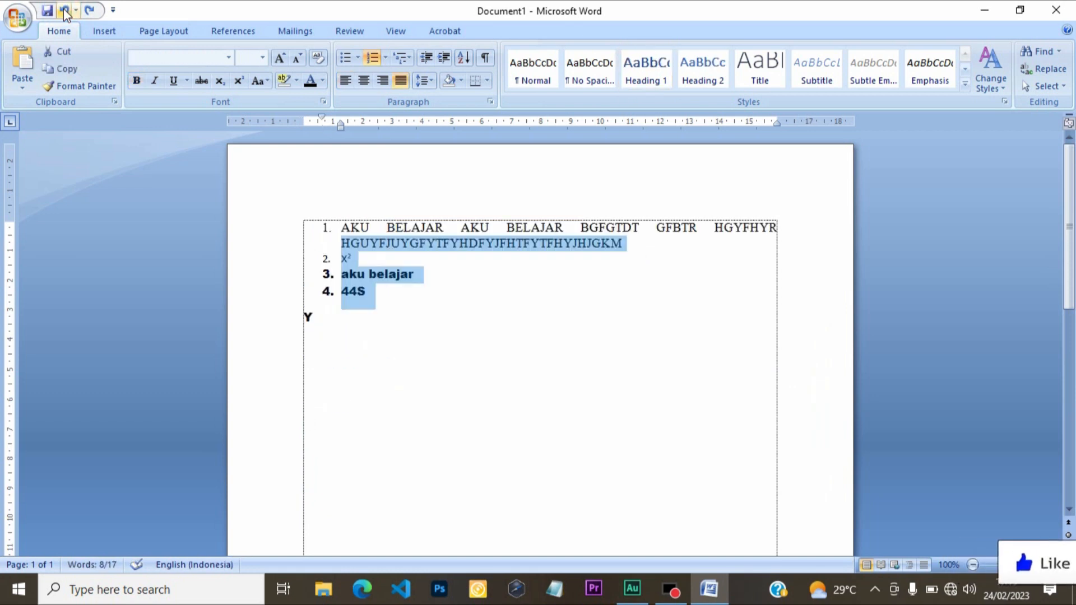
left_click(65, 11)
left_click(65, 12)
left_click(64, 12)
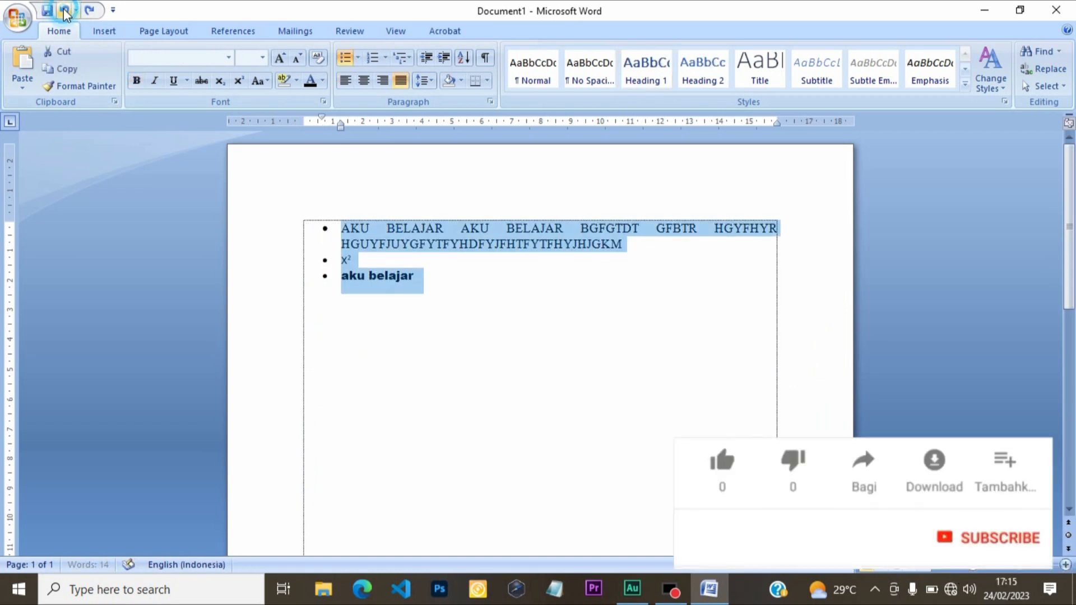
- Undo the bullet formatting on the three paragraphs and clear the text selection
left_click(64, 11)
left_click(64, 11)
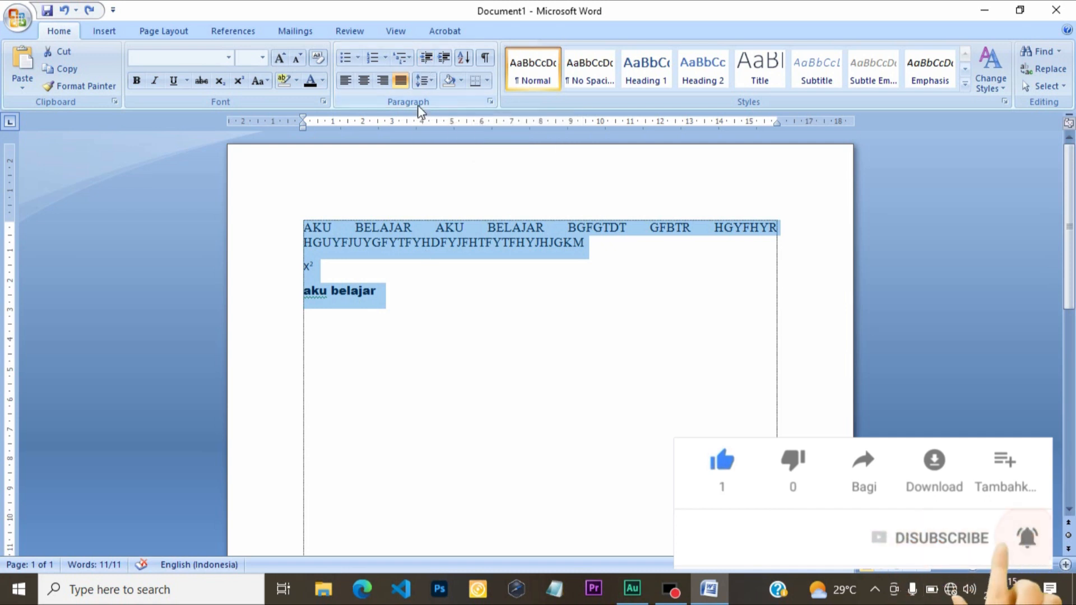
left_click(424, 57)
left_click(418, 276)
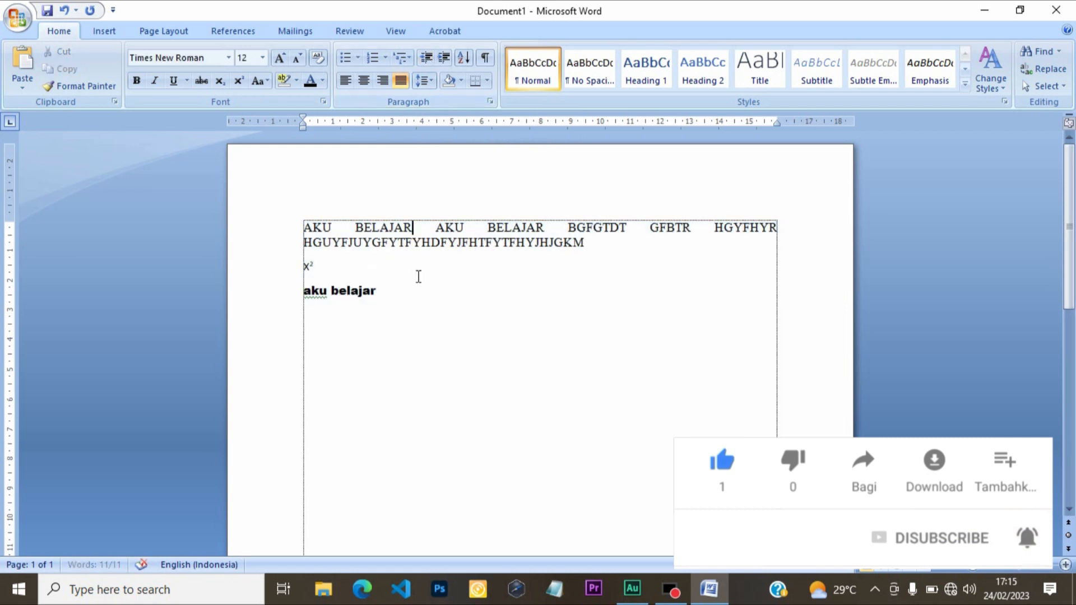
- Add a new line reading "DISINI" below "aku belajar"
left_click(387, 293)
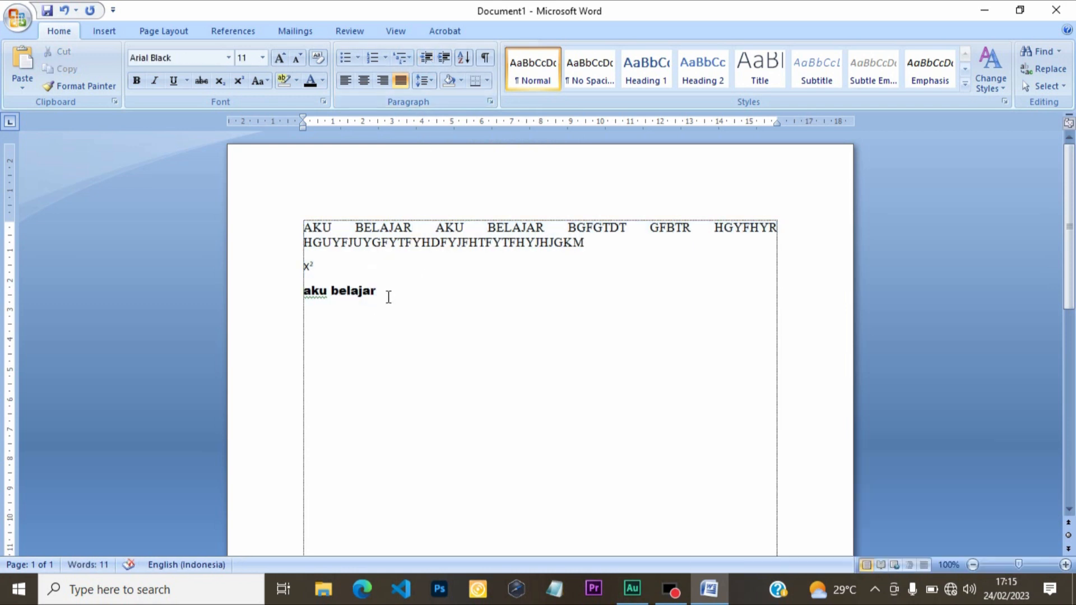
key("Return")
type("DISINI")
- Select the "aku belajar" and "DISINI" lines and increase their left indent nine times
left_click(341, 316)
left_click_drag(342, 314, 303, 290)
left_click(428, 58)
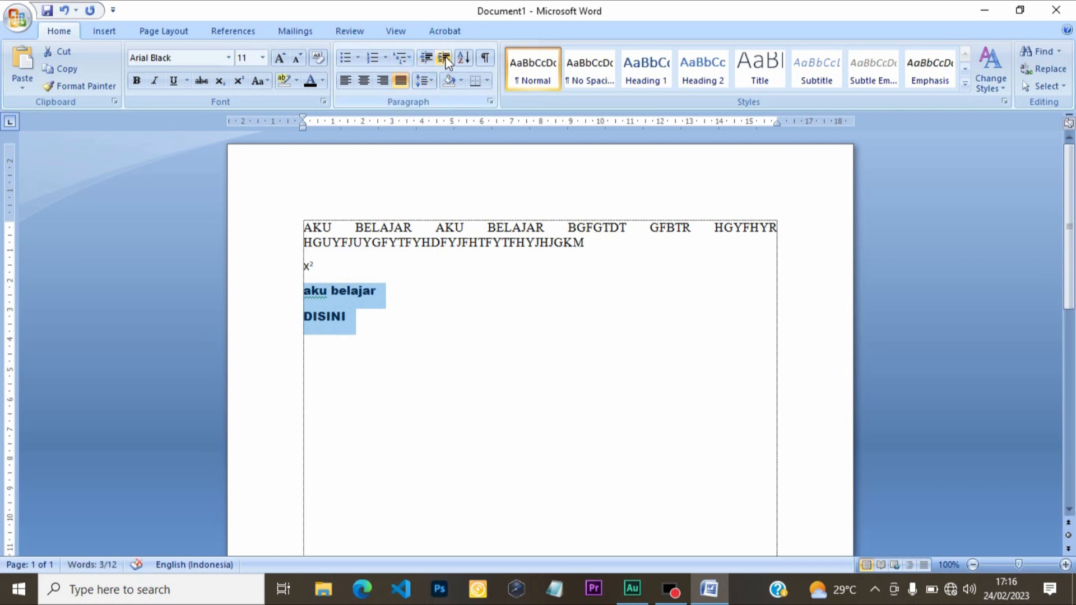
left_click(442, 59)
left_click(442, 58)
left_click(443, 58)
left_click(444, 59)
left_click(444, 59)
left_click(444, 58)
left_click(445, 58)
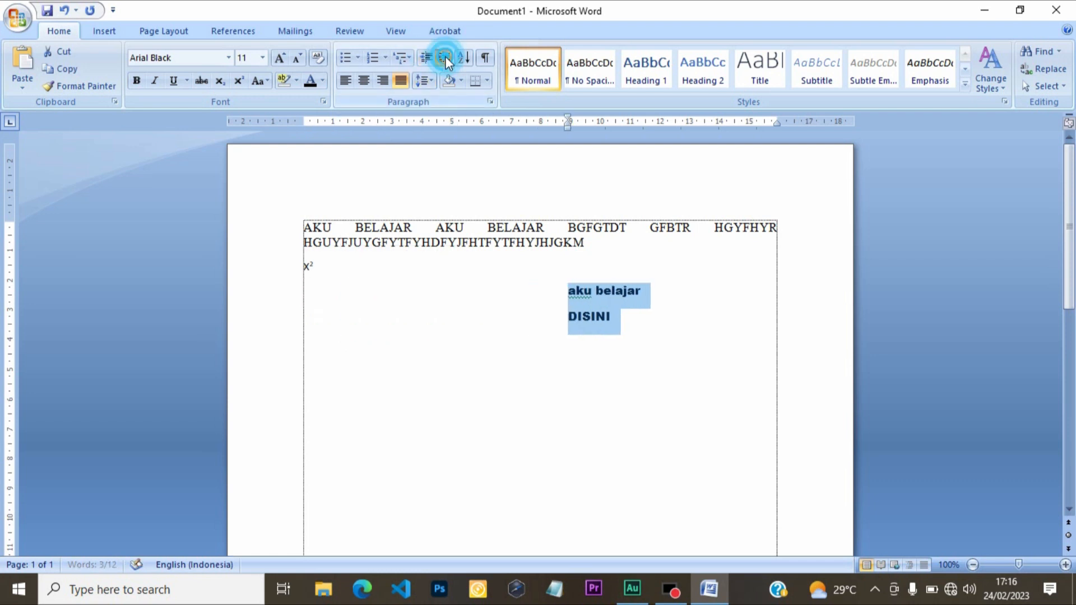
left_click(444, 58)
left_click(444, 58)
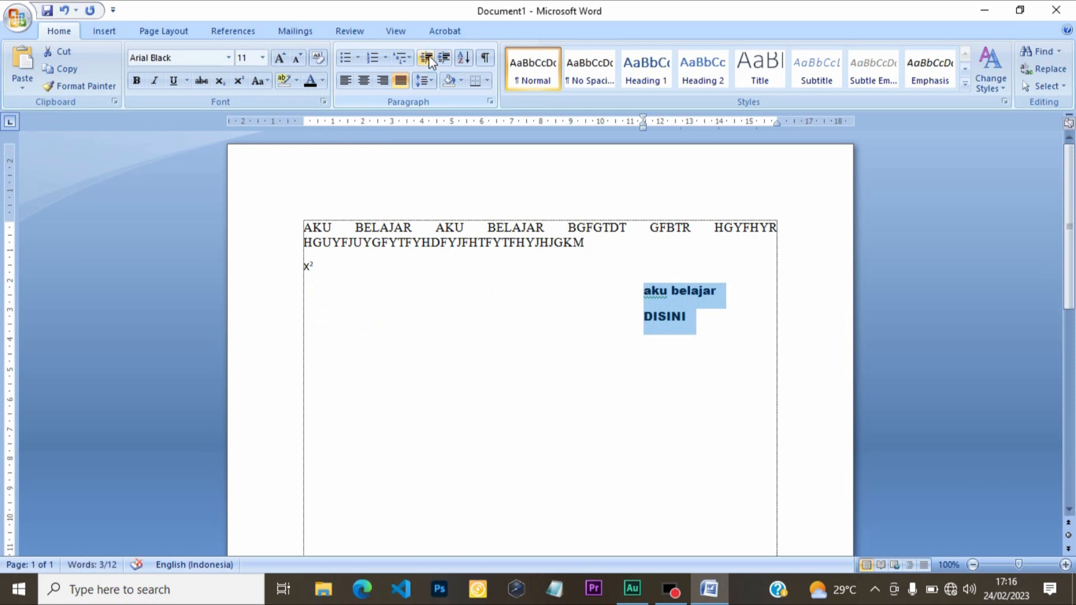
- Decrease the left indent of the "aku belajar" and "DISINI" lines by five levels
left_click(428, 56)
left_click(428, 55)
left_click(428, 55)
left_click(429, 55)
left_click(429, 55)
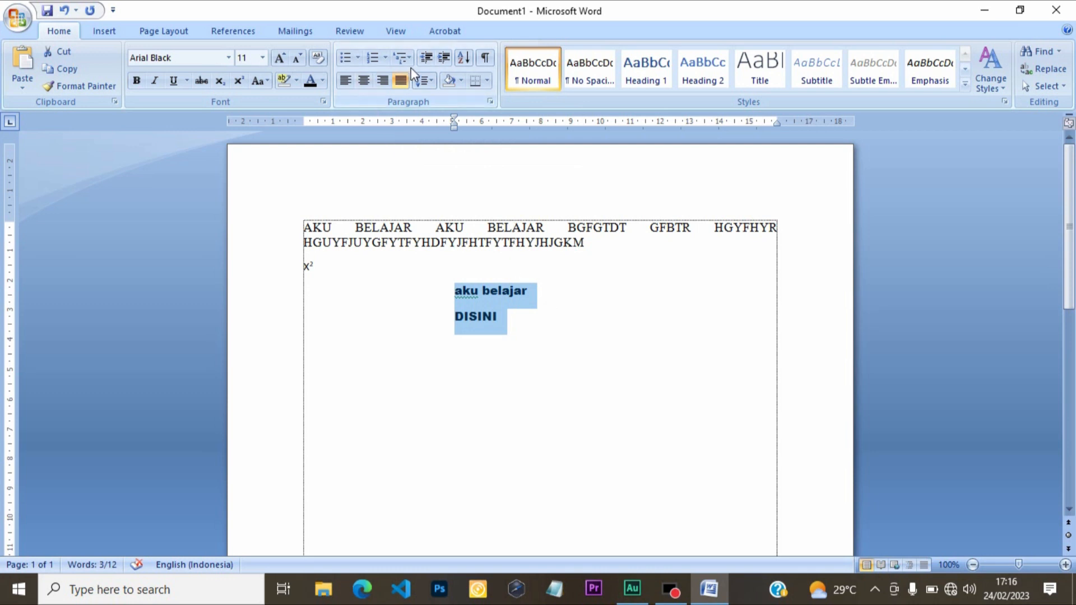
- Center the "aku belajar" and "DISINI" lines, and try increasing and decreasing their indent
left_click(366, 81)
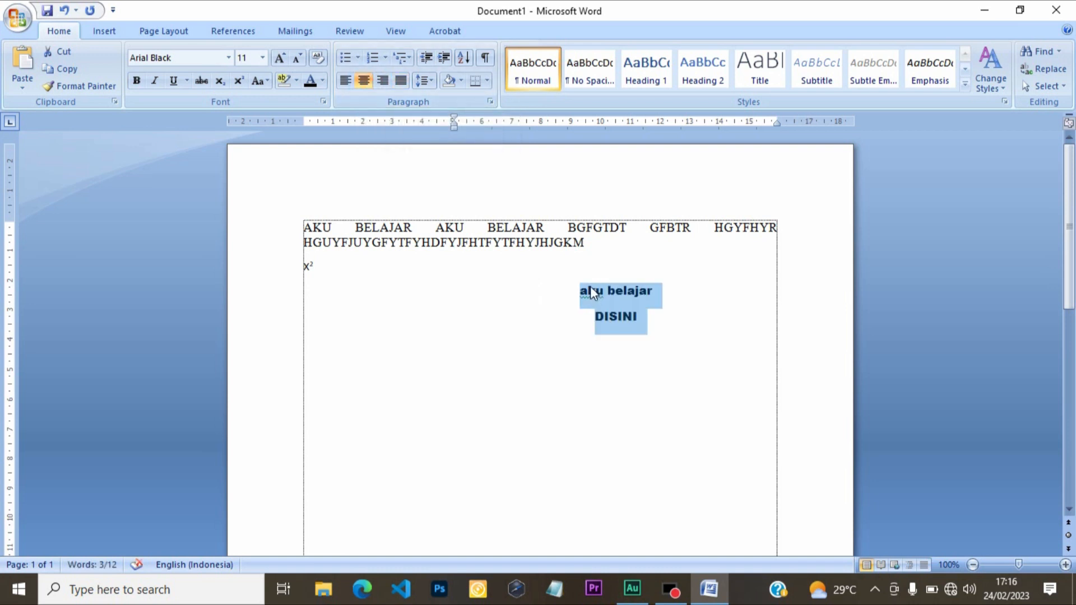
left_click(446, 59)
left_click(446, 59)
left_click(430, 60)
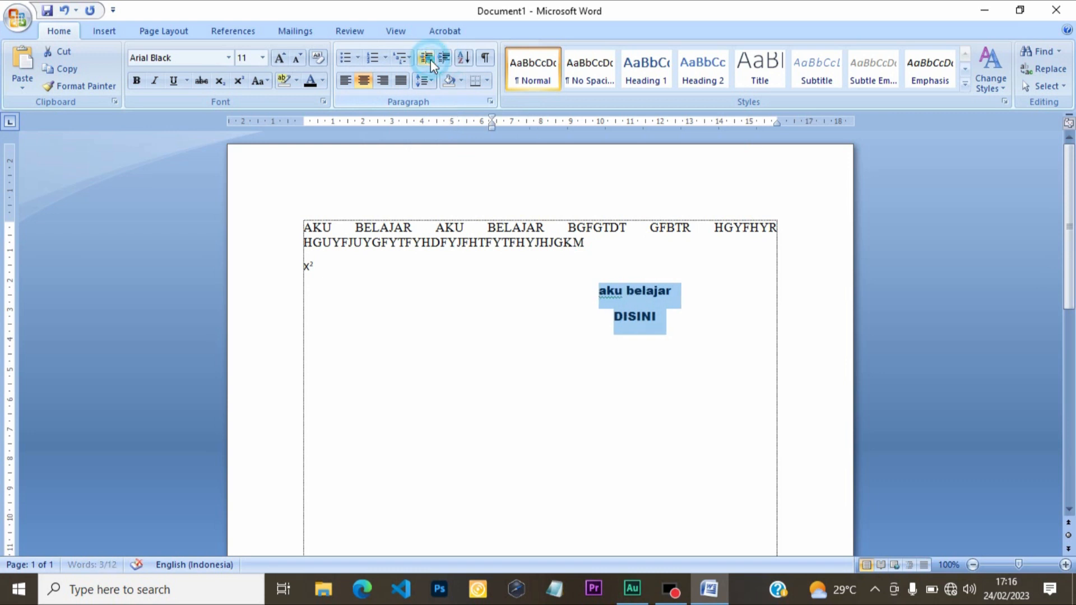
left_click(430, 59)
left_click(431, 60)
left_click(442, 61)
left_click(433, 58)
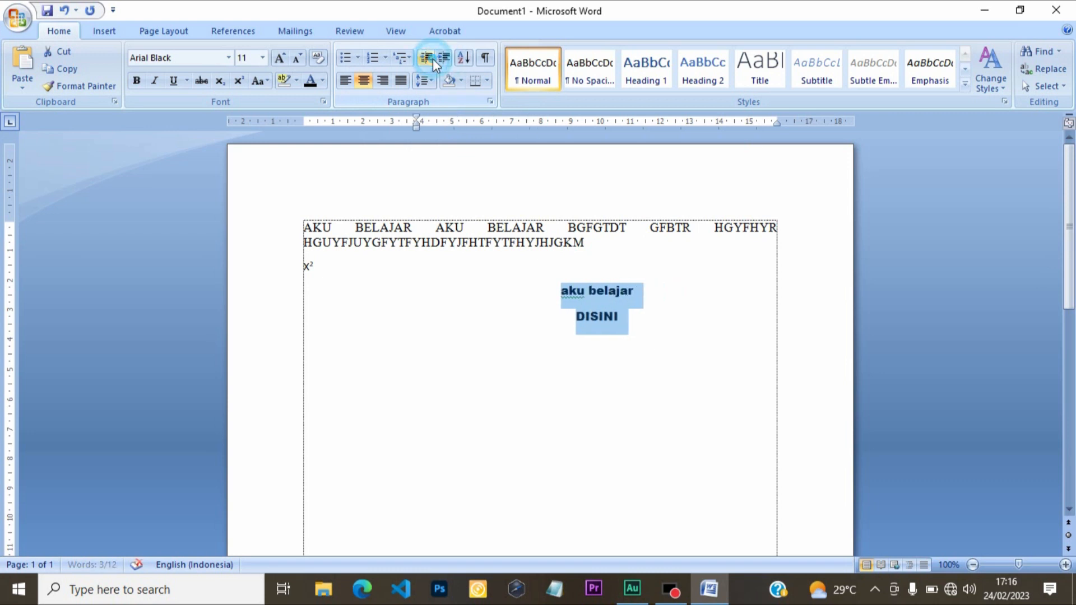
- Undo the centering and all indent changes on the "aku belajar" and "DISINI" lines
left_click(69, 14)
left_click(70, 14)
left_click(69, 13)
left_click(70, 13)
left_click(70, 13)
left_click(69, 14)
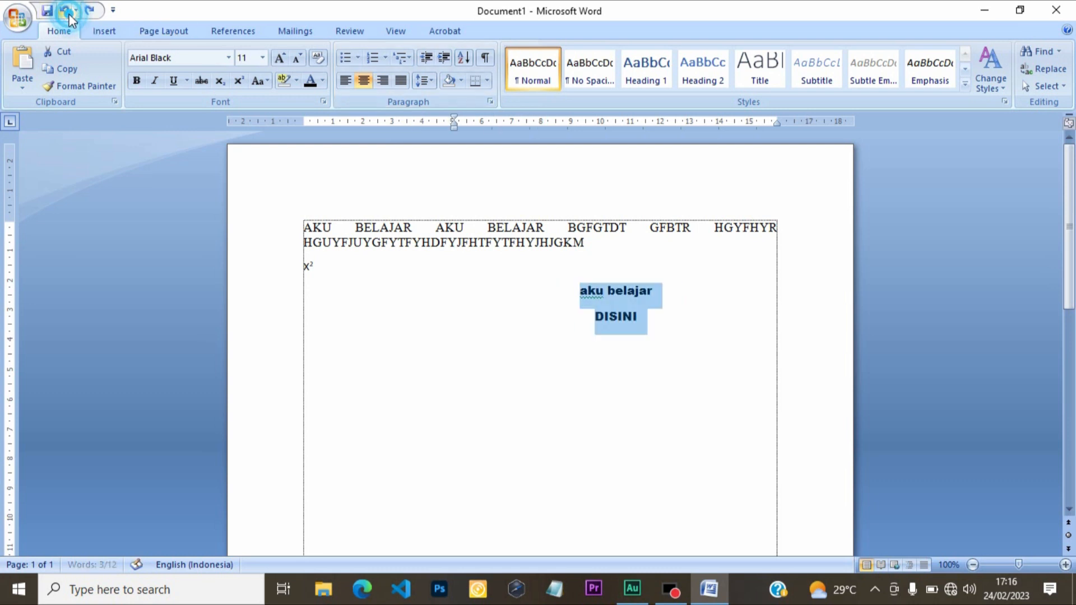
left_click(70, 15)
left_click(70, 15)
left_click(70, 15)
left_click(70, 15)
left_click(70, 15)
left_click(69, 15)
left_click(69, 14)
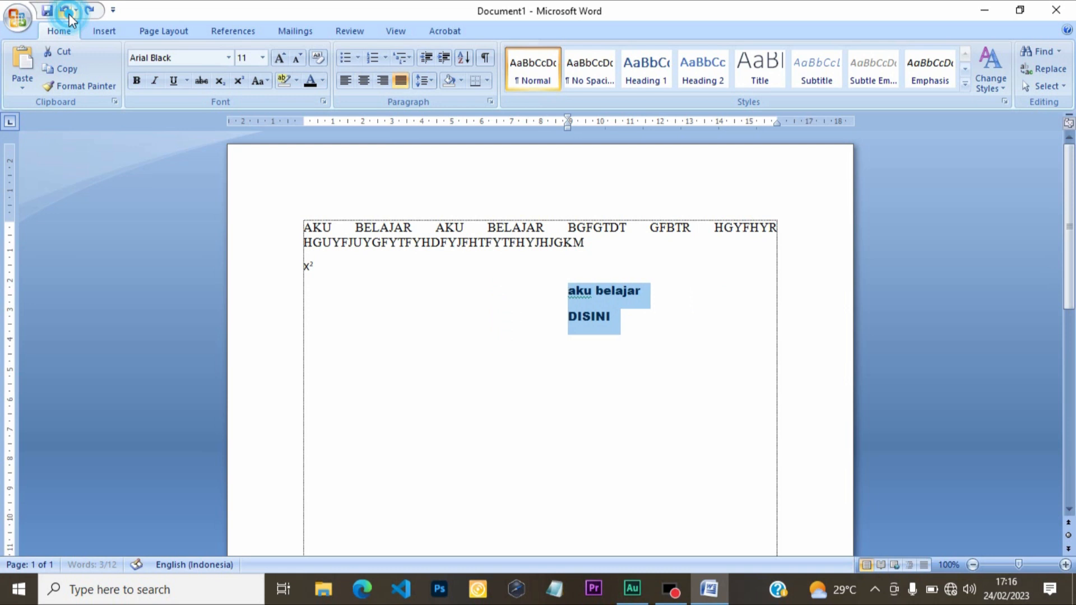
left_click(69, 14)
left_click(69, 14)
left_click(70, 15)
left_click(70, 14)
left_click(70, 15)
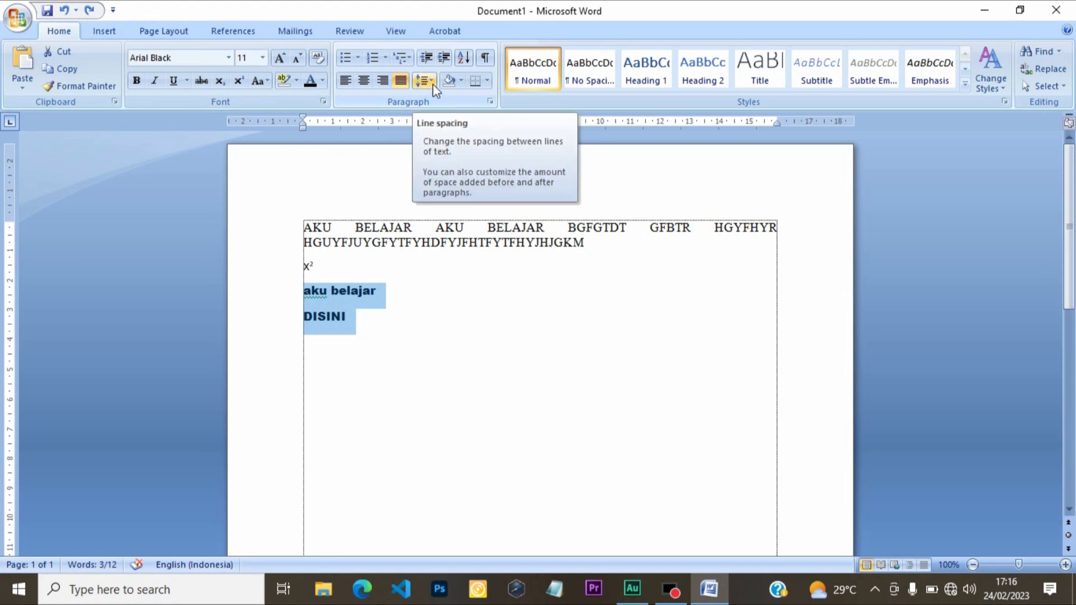
- Set the line spacing of the "aku belajar" and "DISINI" lines to 1,0
left_click(363, 324)
left_click_drag(360, 327, 312, 238)
left_click_drag(368, 322, 295, 293)
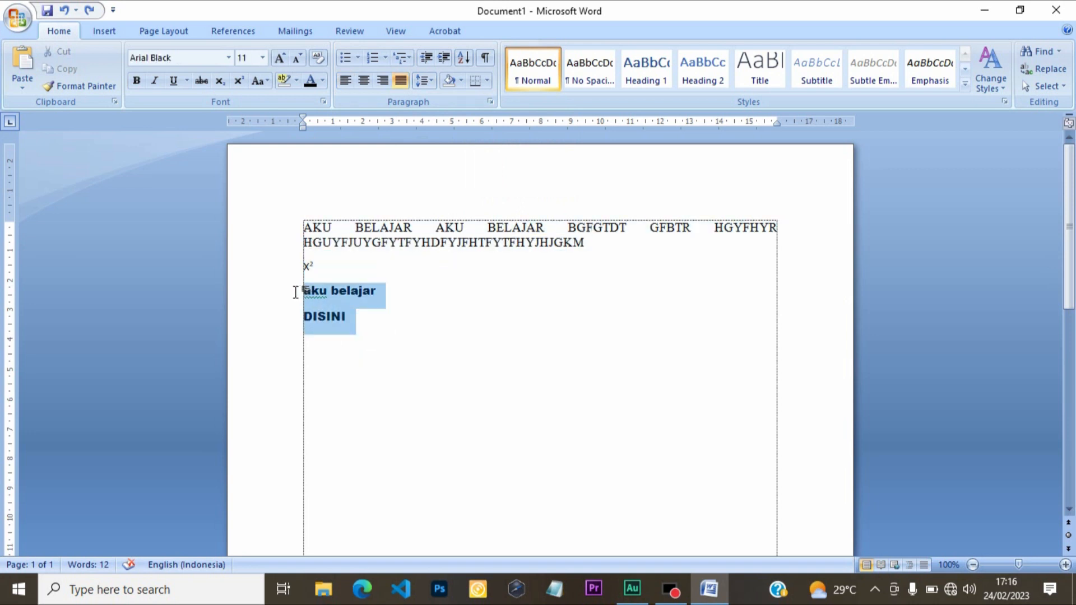
left_click(425, 80)
left_click(445, 102)
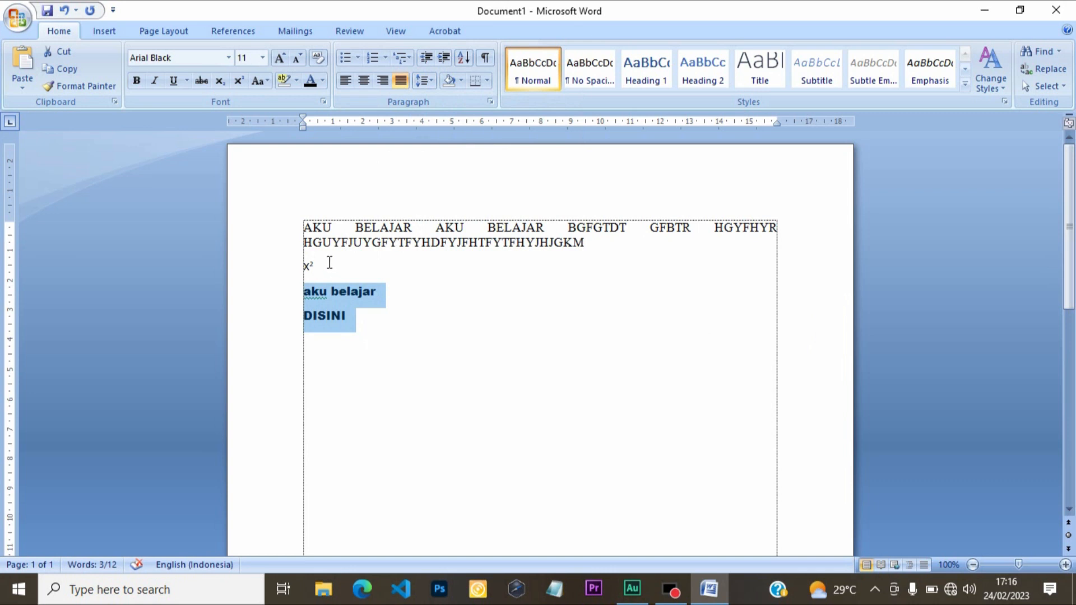
- Set the line spacing of the first paragraph and the X² line to 3,0, and recheck their spacing options
left_click(389, 321)
left_click_drag(314, 267, 309, 219)
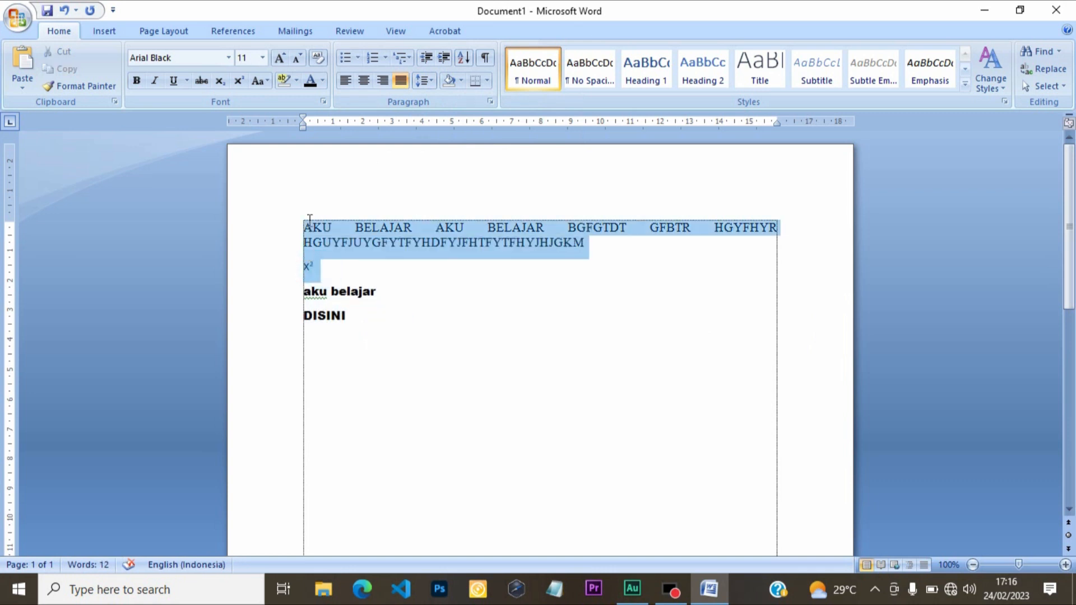
left_click(424, 80)
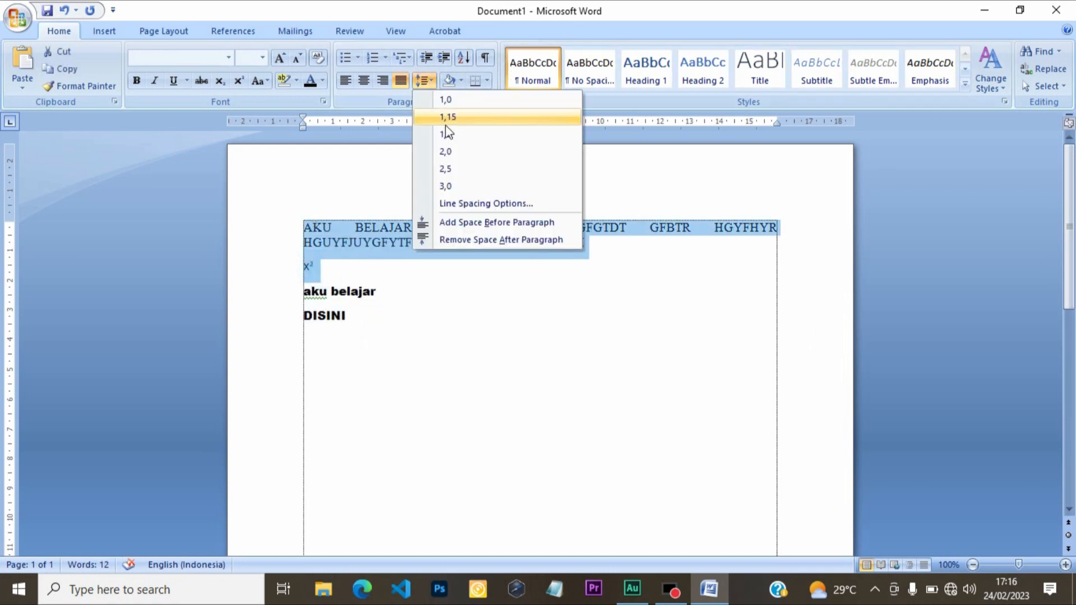
left_click(446, 186)
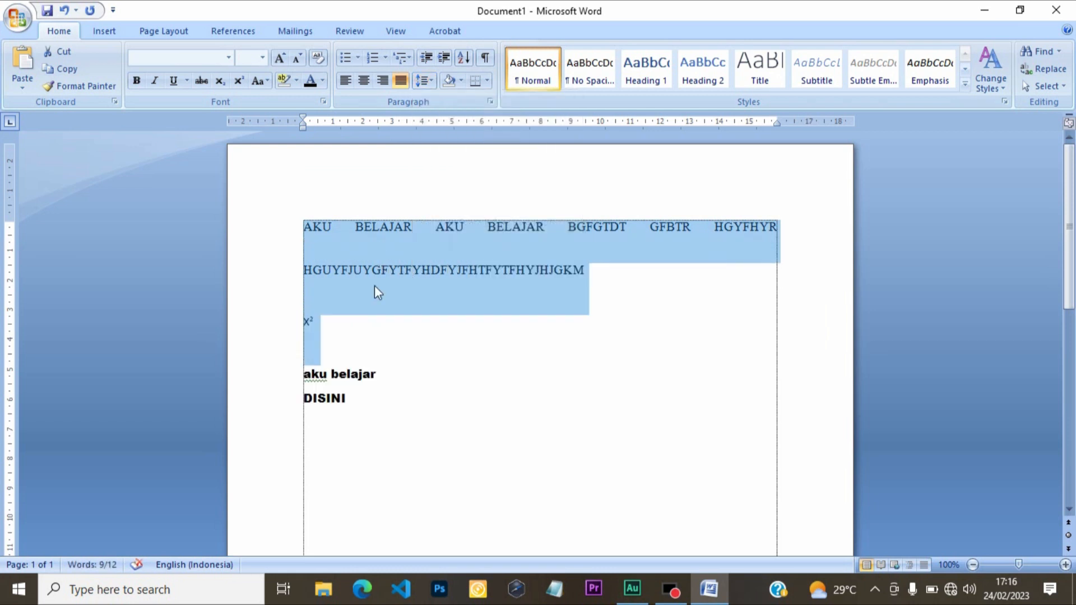
left_click(412, 360)
left_click_drag(332, 350, 288, 220)
left_click(433, 85)
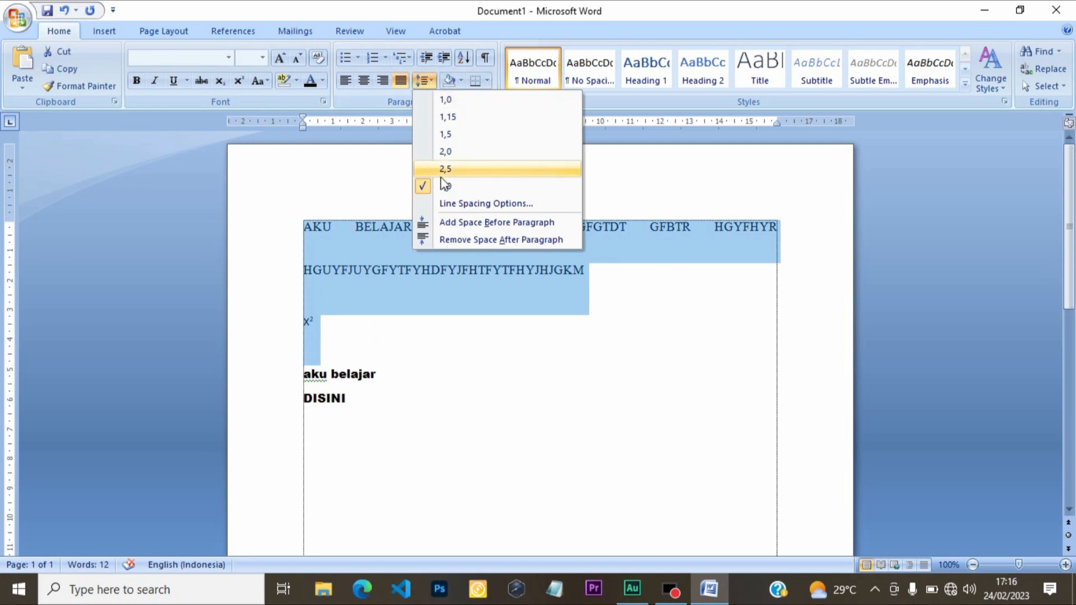
left_click(444, 348)
- Reapply 1,0 line spacing to the last two lines, "aku belajar" and "DISINI"
left_click(304, 374)
left_click_drag(304, 374, 360, 396)
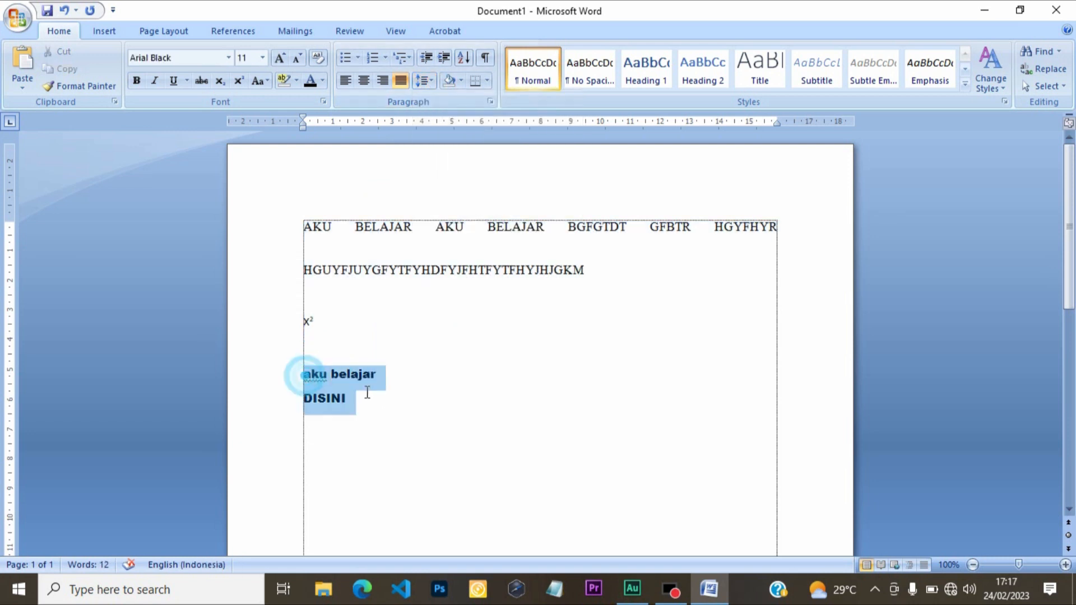
left_click(424, 81)
left_click(446, 102)
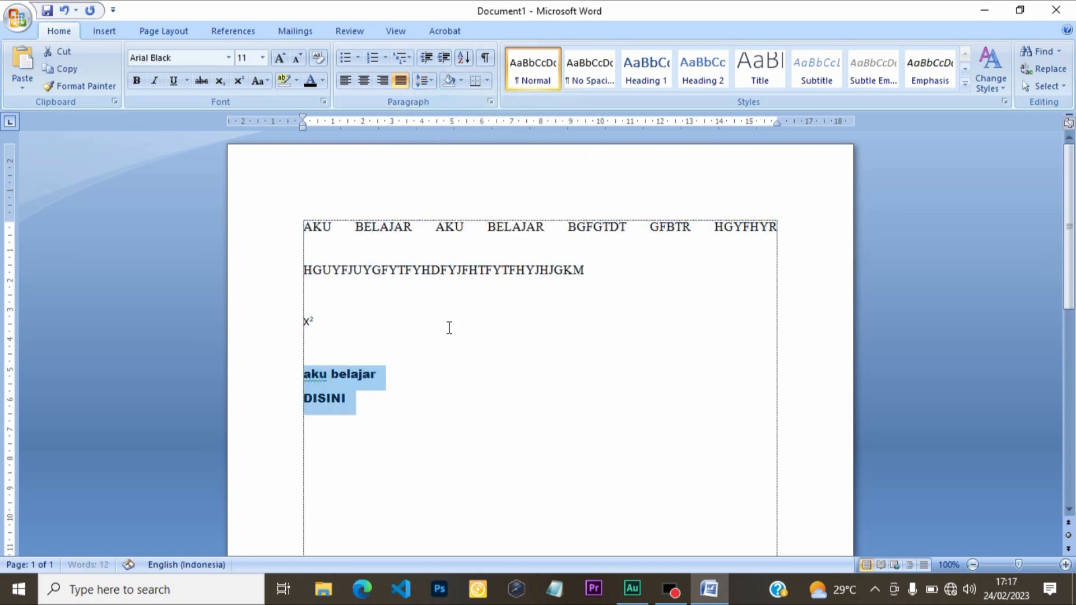
- Undo the line spacing changes made throughout the document
left_click(447, 327)
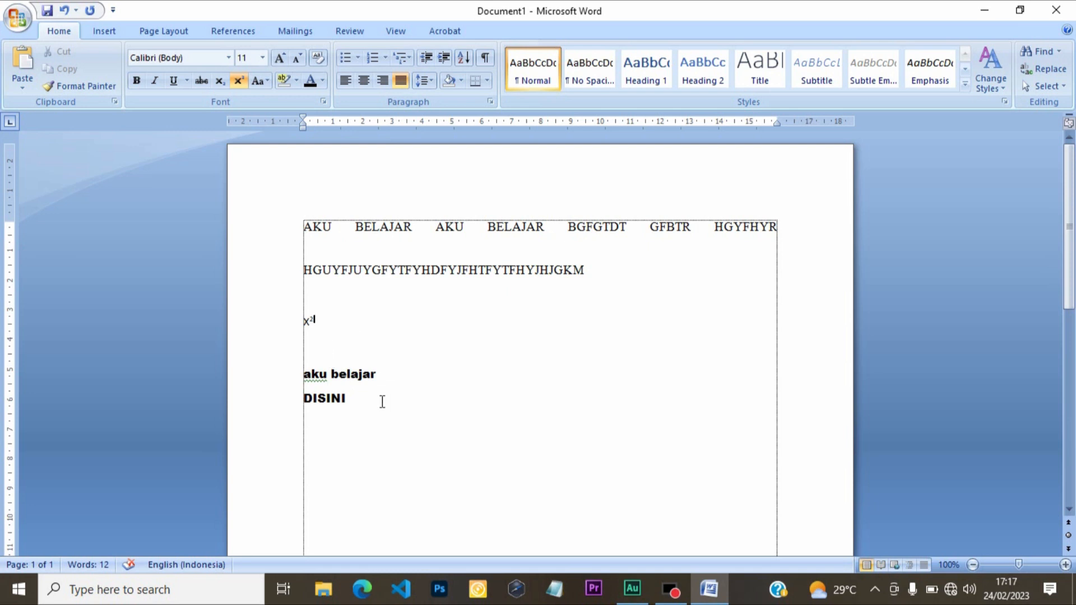
left_click(65, 11)
left_click(65, 11)
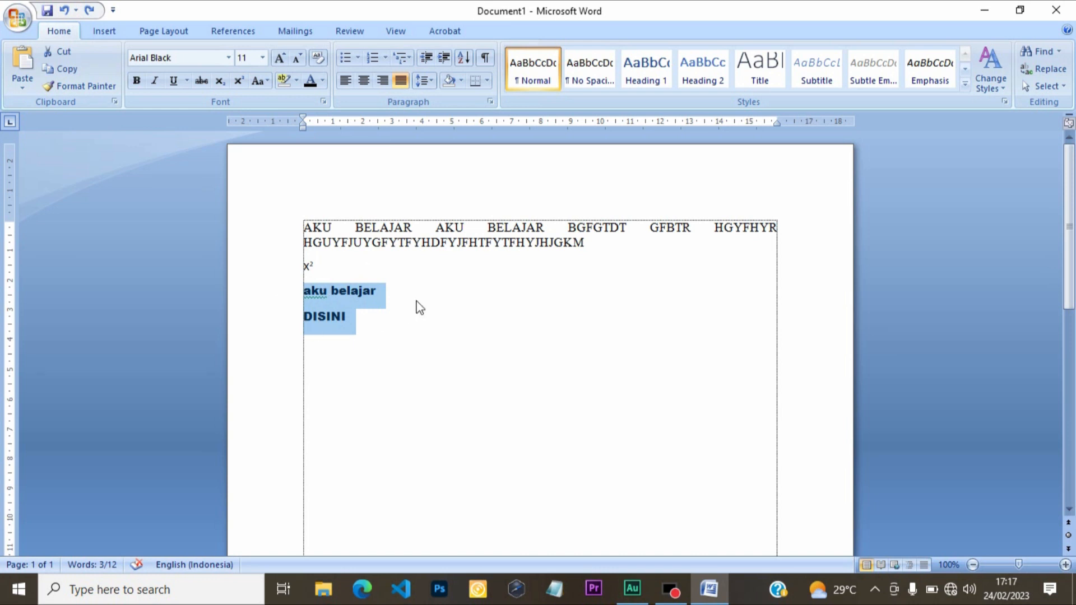
- Shade the "aku belajar" and "DISINI" paragraphs with a custom green, RGB 87, 219, 137
left_click(461, 83)
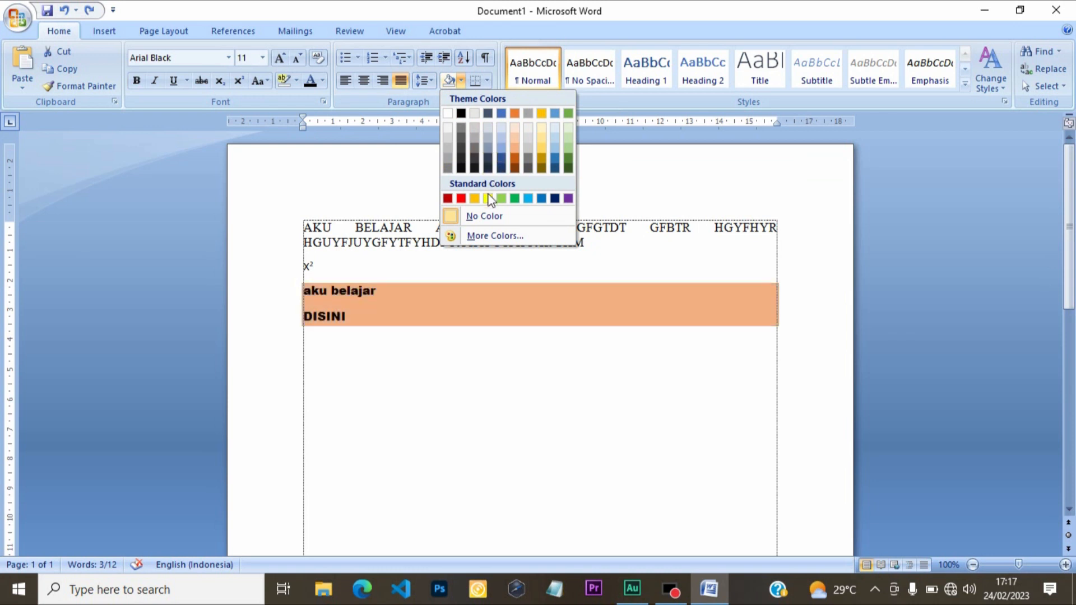
left_click(481, 232)
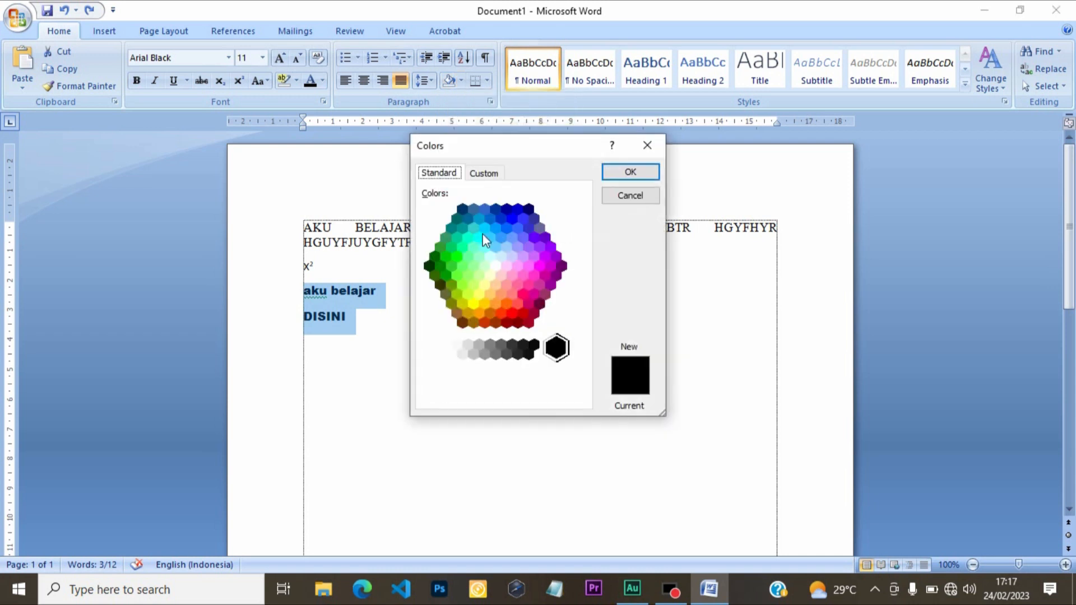
left_click(515, 256)
left_click(521, 237)
left_click(514, 229)
left_click(483, 173)
left_click_drag(506, 240, 476, 240)
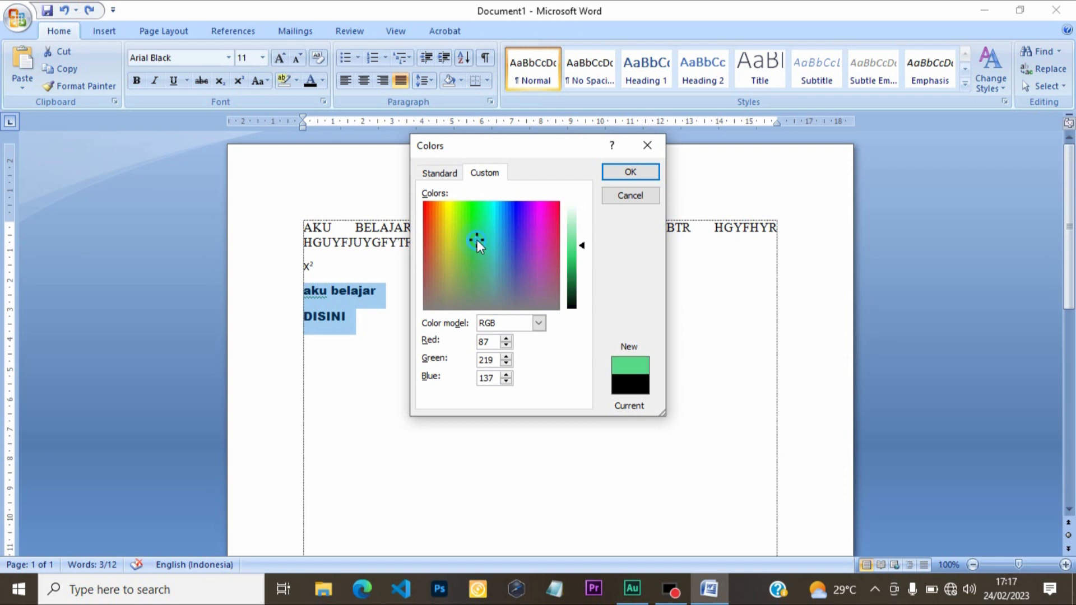
left_click(441, 173)
left_click(624, 171)
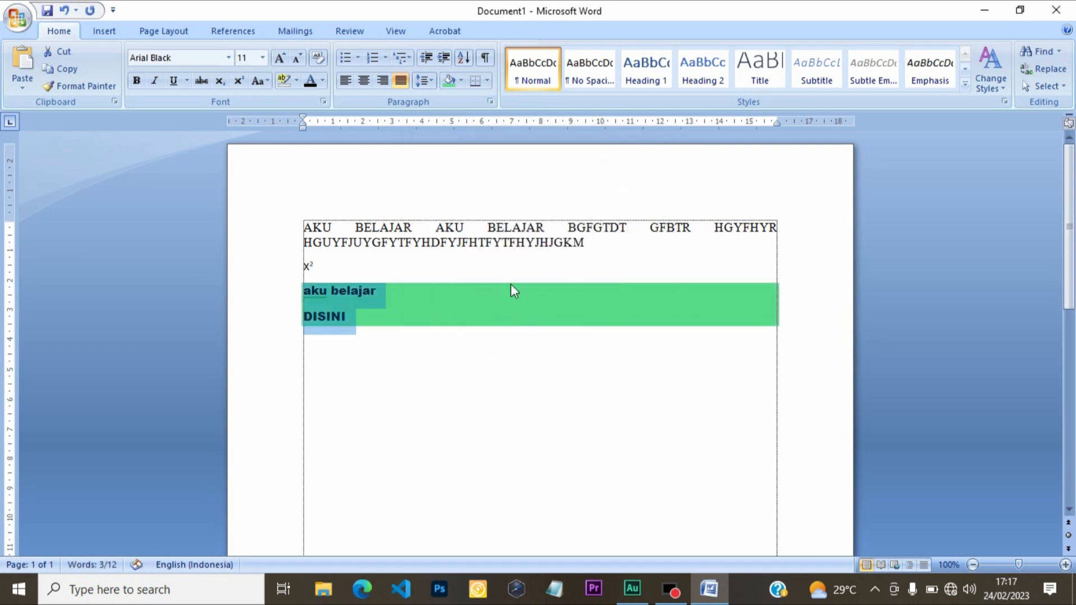
- Remove the shading from the "aku belajar" and "DISINI" paragraphs by choosing No Color, and deselect the text
left_click(462, 82)
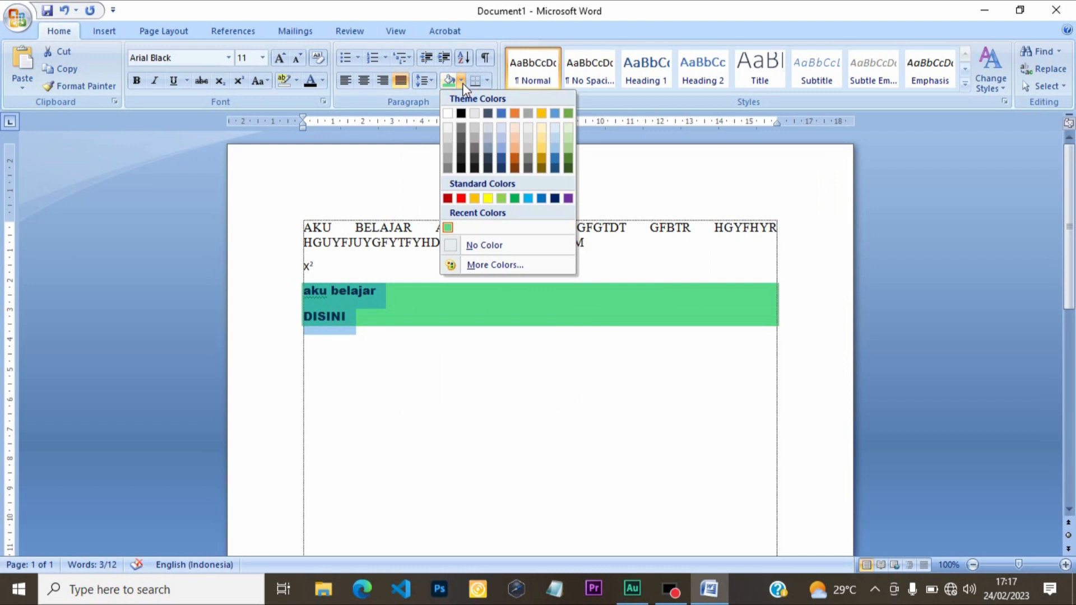
left_click(492, 241)
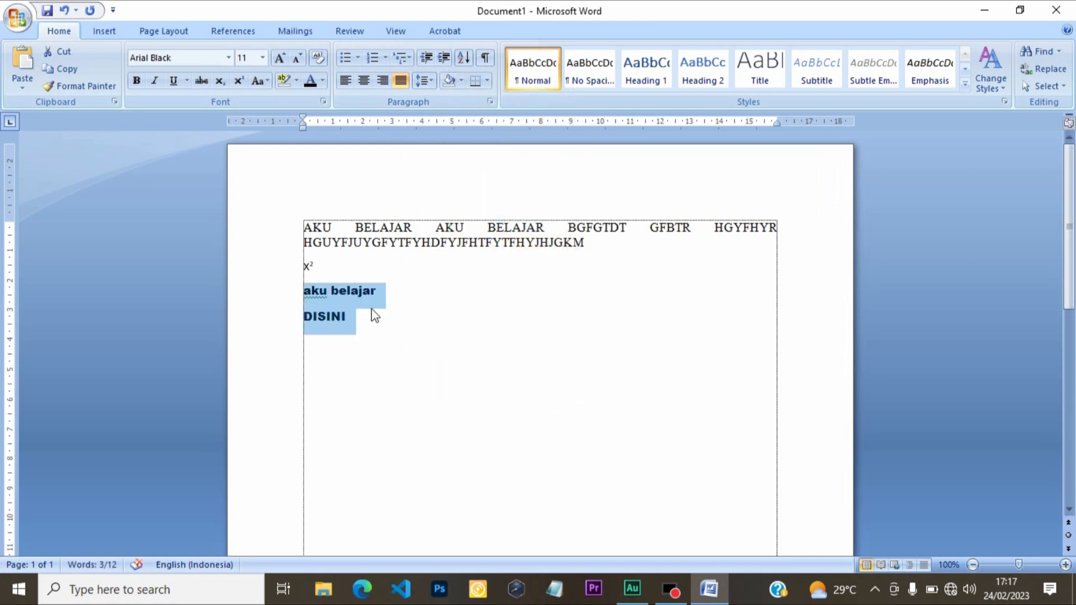
left_click(371, 291)
left_click_drag(393, 324, 314, 269)
left_click(407, 320)
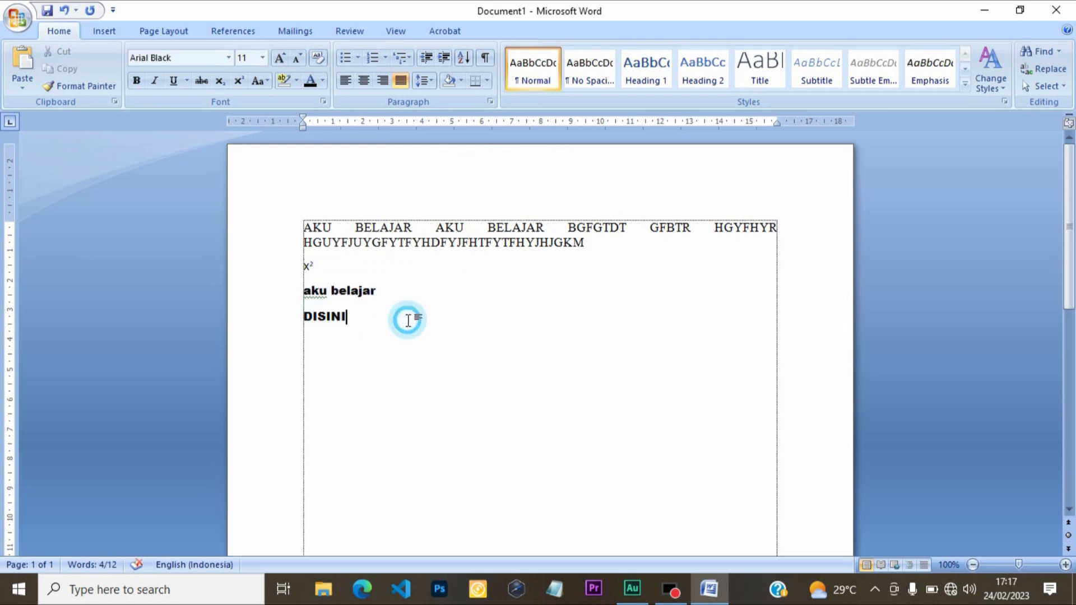
- Add two new lines reading "BARU" and "SULIT" below "DISINI"
left_click(402, 290)
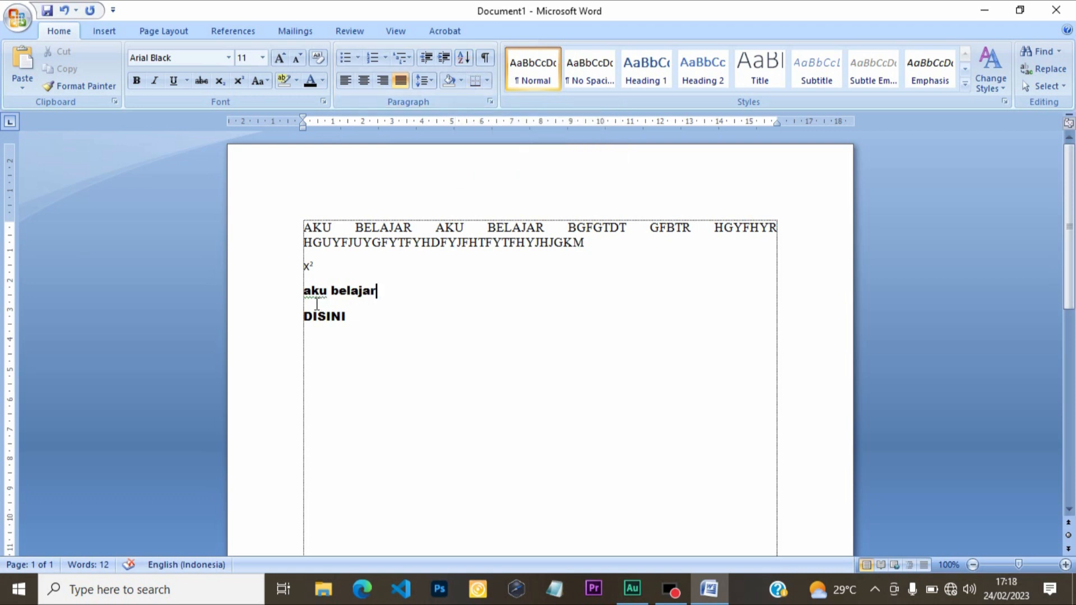
left_click(350, 318)
key("Return")
type("BARU")
key("Return")
type("SULIT")
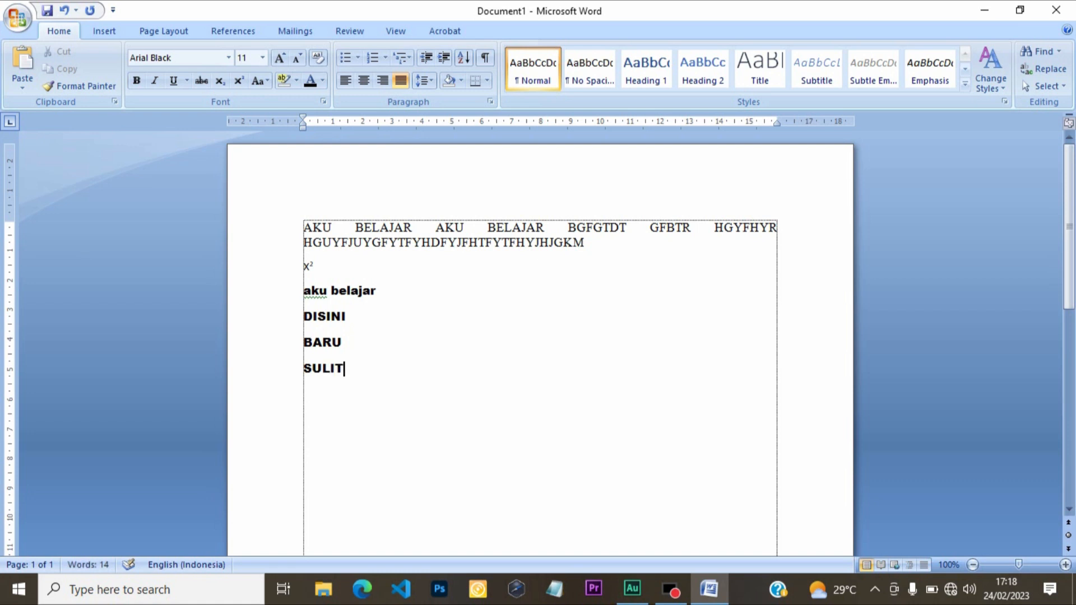
- Sort the lines from "aku belajar" through "SULIT" by paragraph text in ascending order
left_click_drag(355, 367, 383, 297)
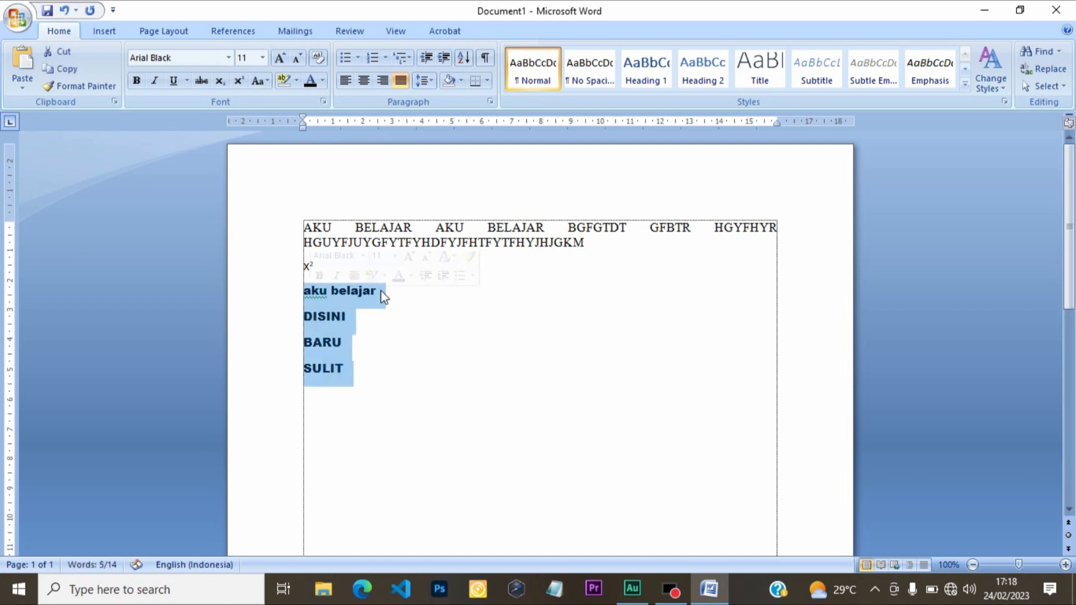
left_click(311, 291)
left_click_drag(311, 291, 299, 290)
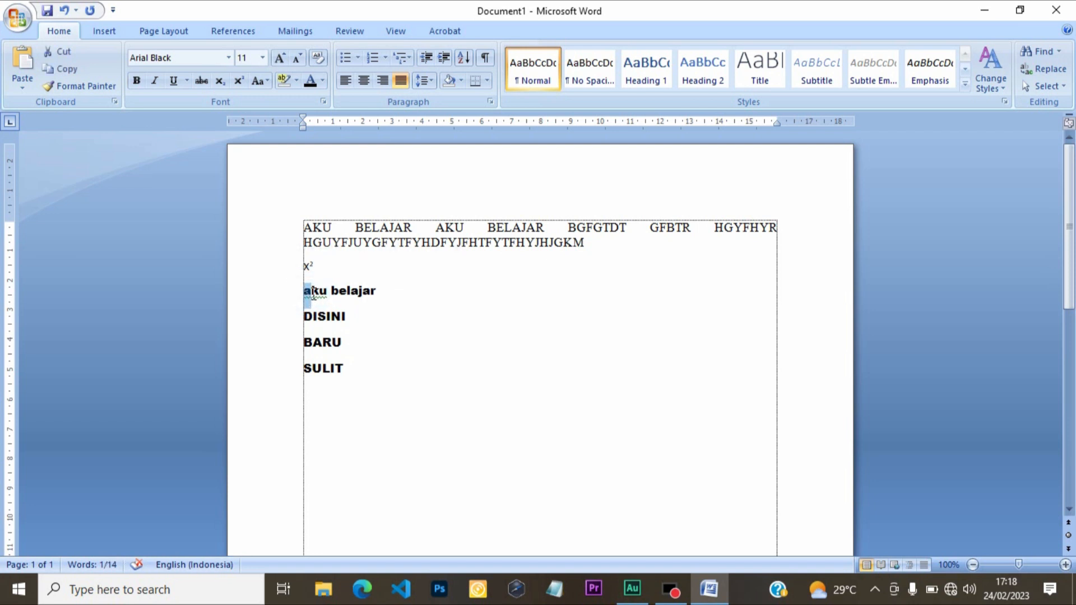
left_click(308, 315)
left_click(312, 340)
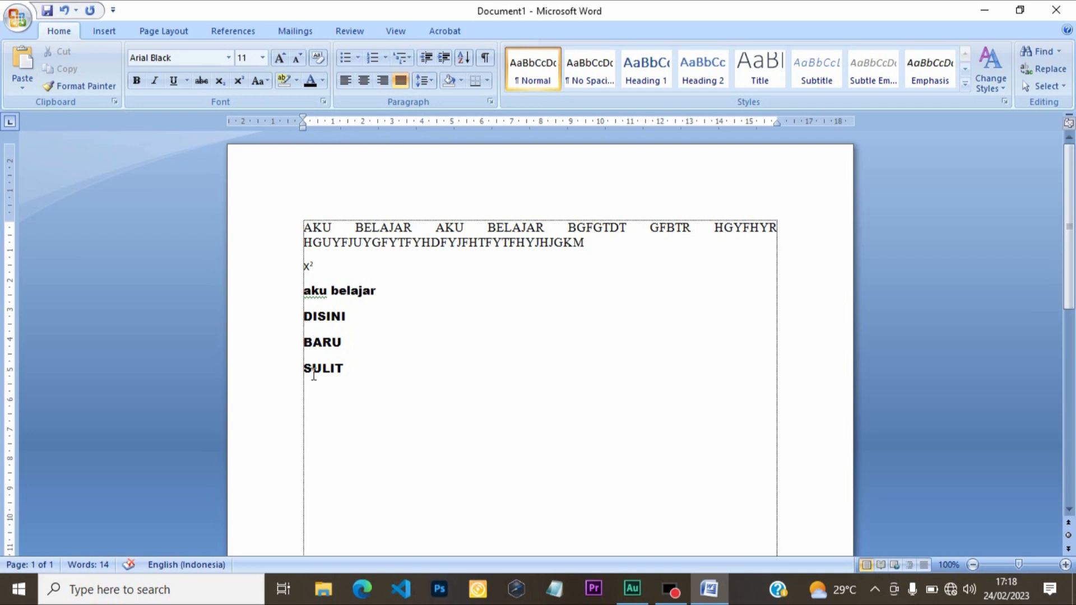
left_click_drag(307, 300, 359, 399)
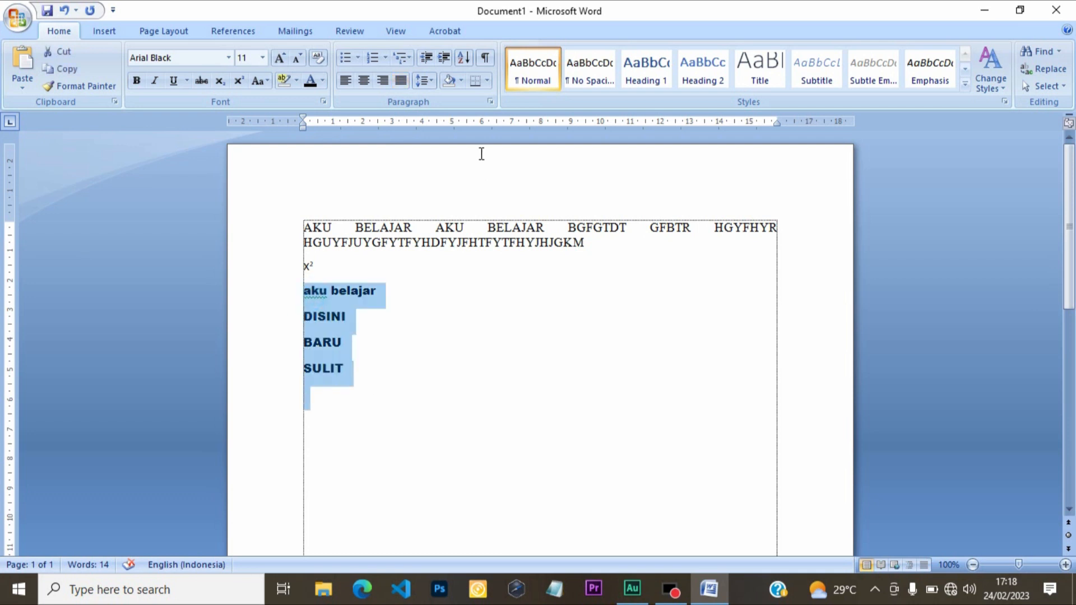
left_click(464, 59)
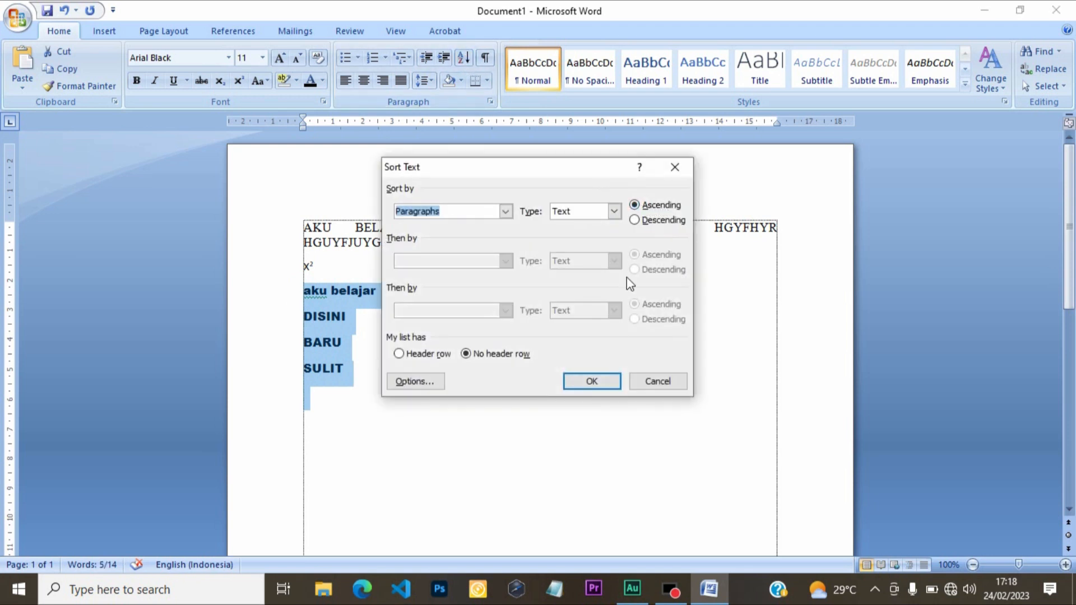
left_click(606, 385)
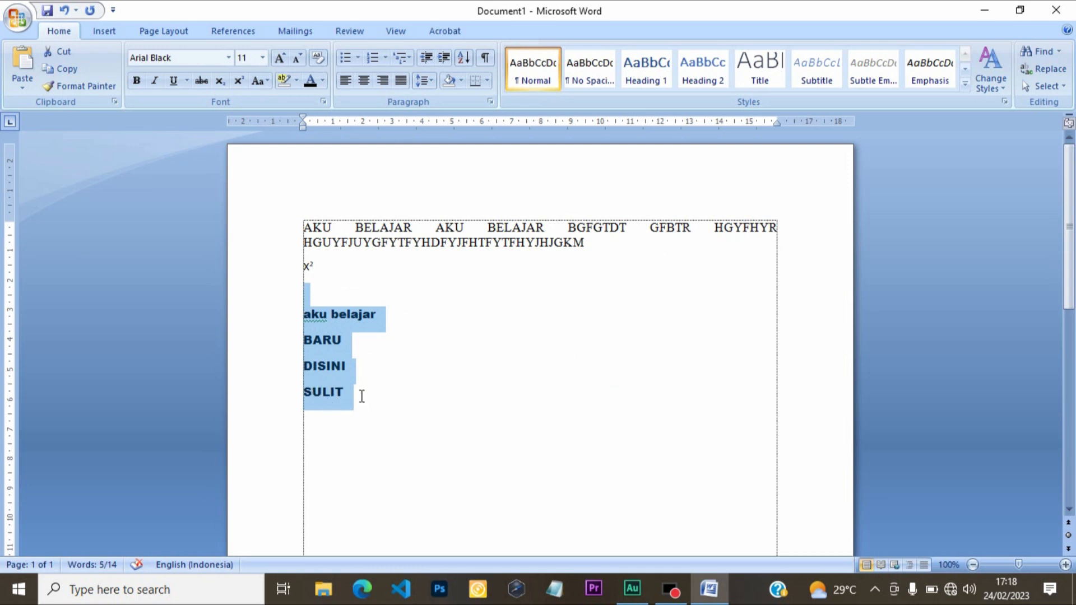
- Sort the same lines by paragraph text in descending order and deselect them
left_click(462, 56)
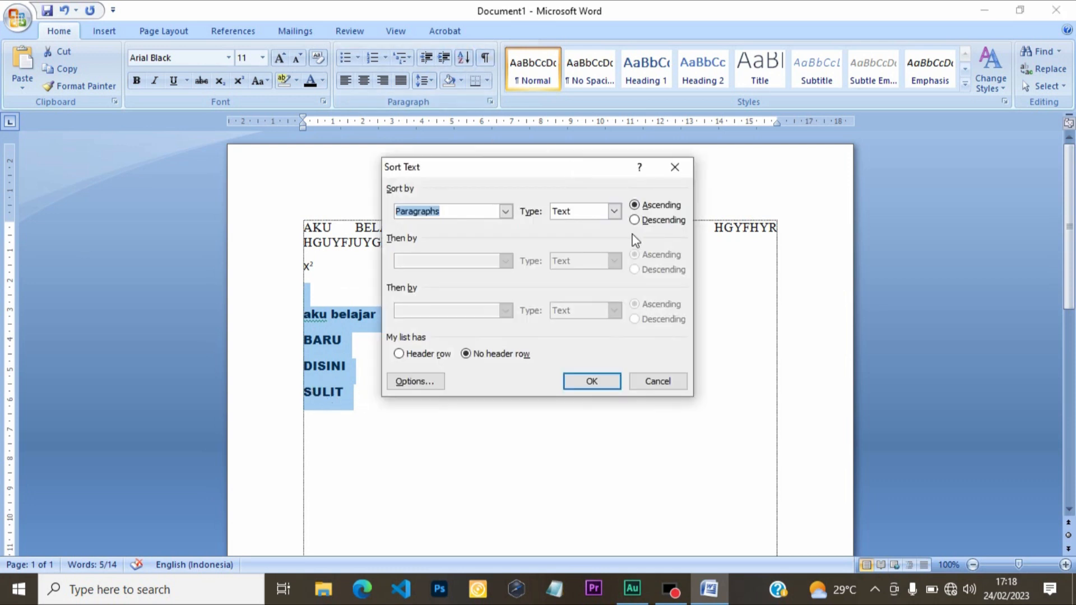
left_click(638, 220)
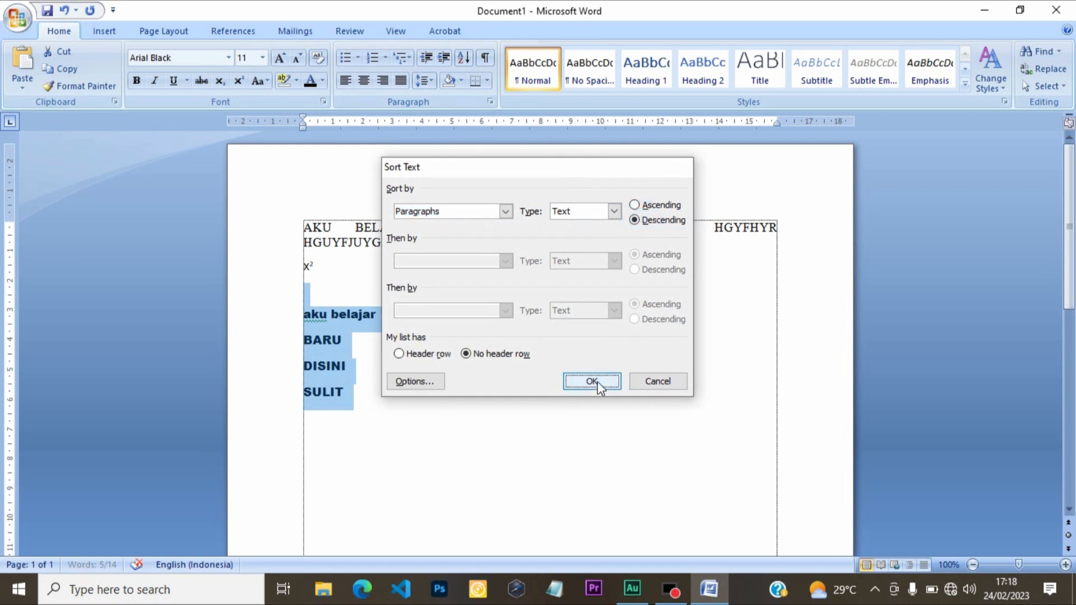
left_click(597, 383)
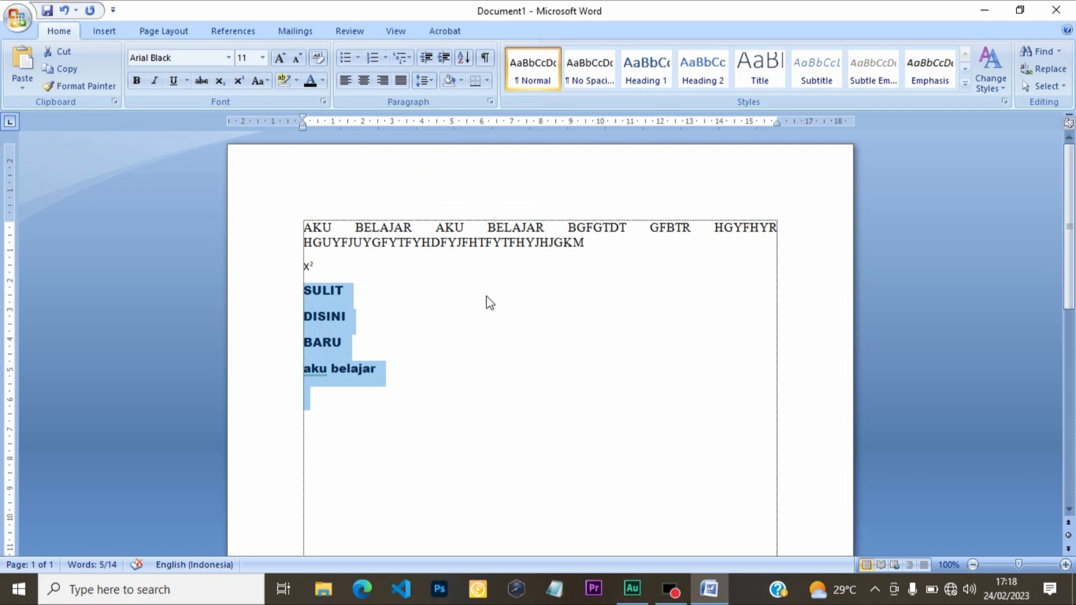
left_click(490, 351)
- Apply the No Spacing style from the first paragraph through "aku belajar", and set the line spacing to 1,0 from the X² line down
left_click_drag(411, 389, 294, 247)
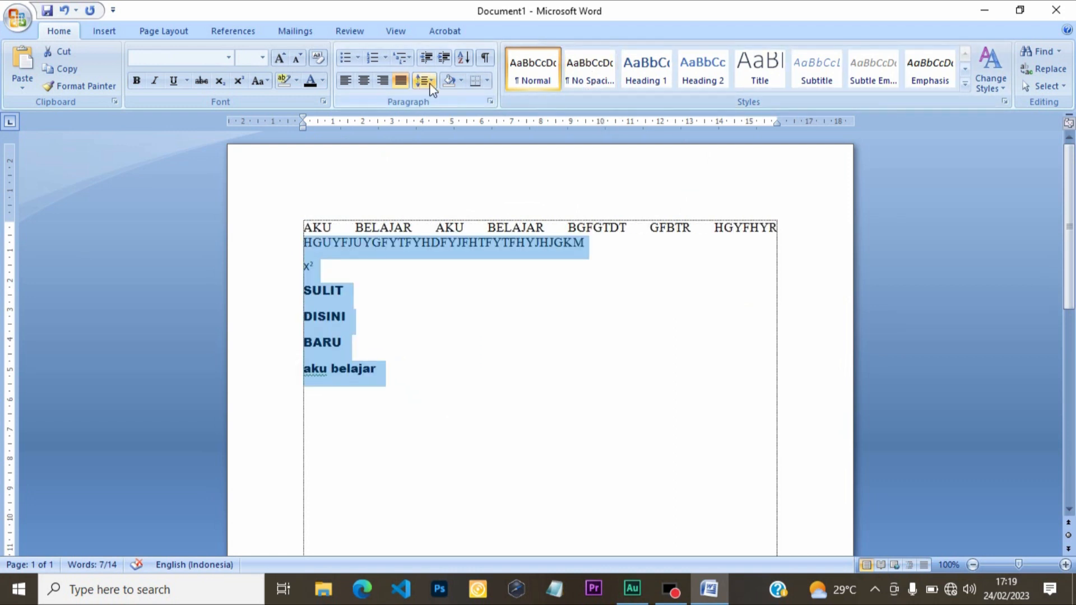
left_click(599, 84)
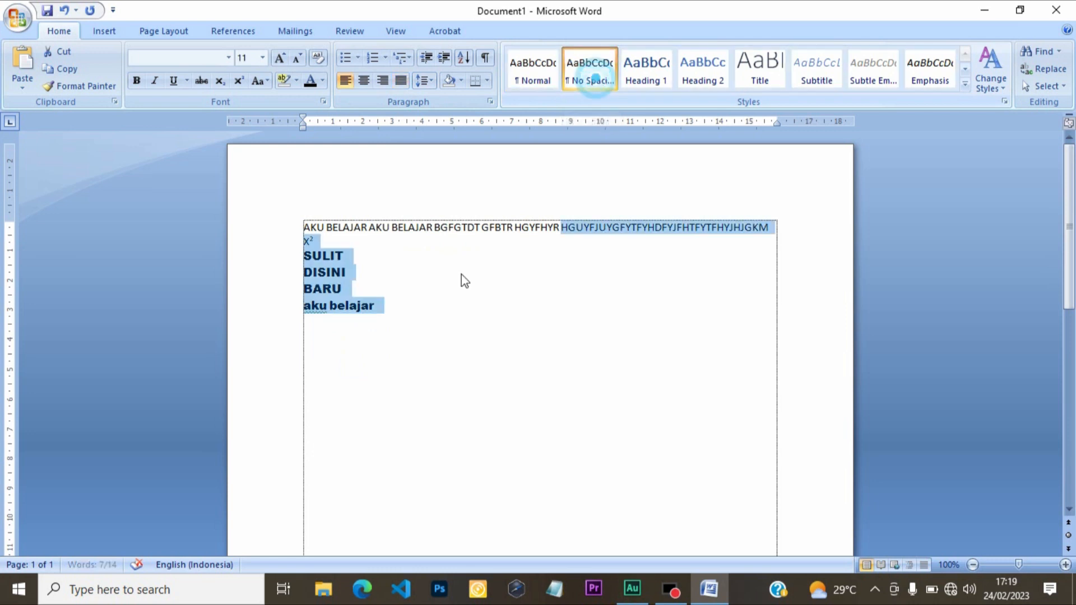
left_click_drag(387, 310, 304, 240)
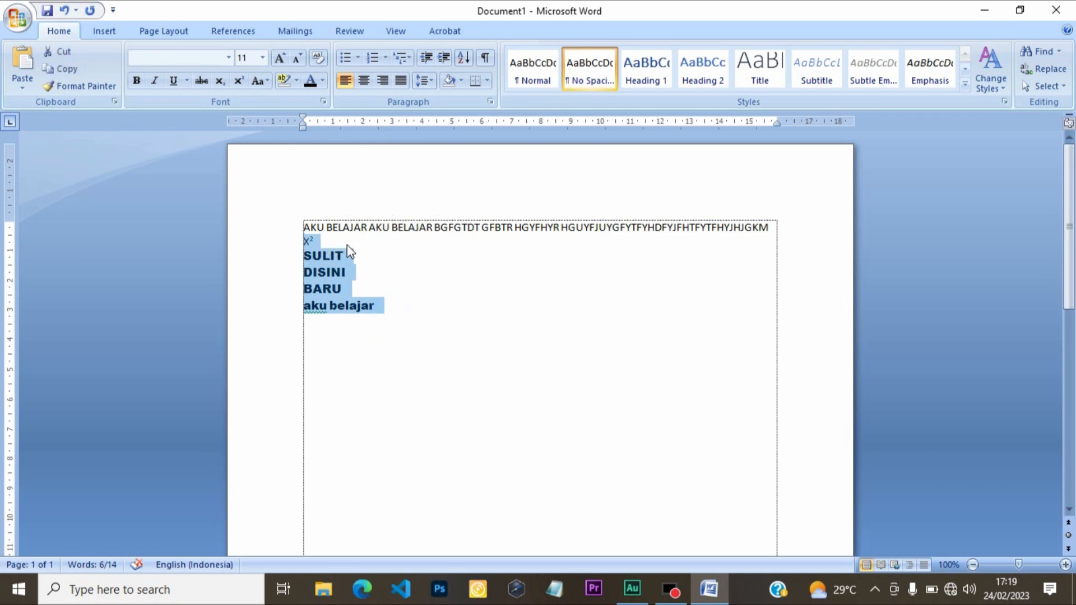
left_click(425, 82)
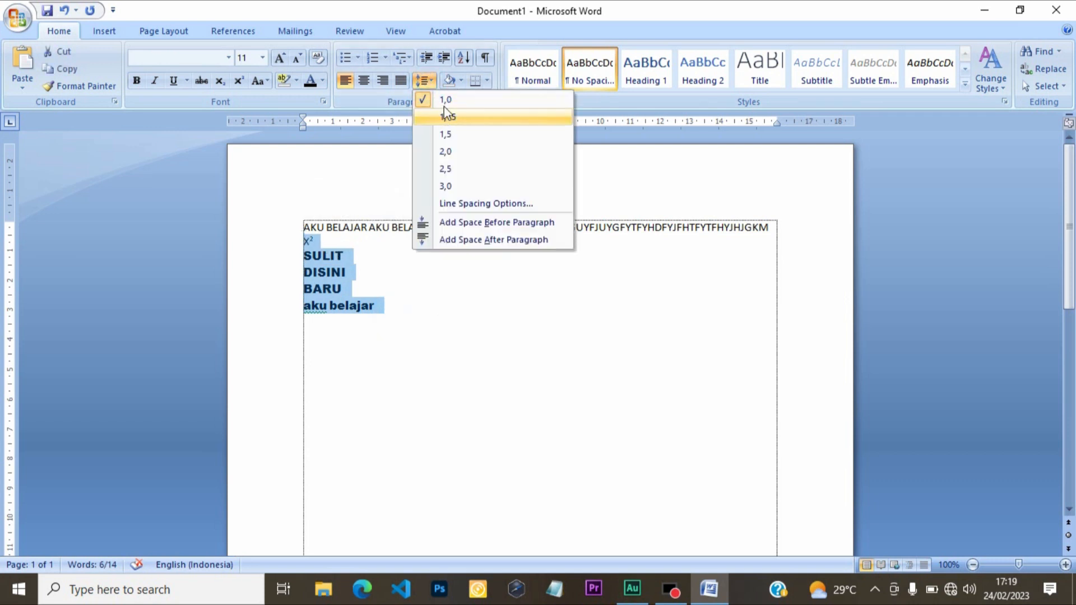
left_click(443, 96)
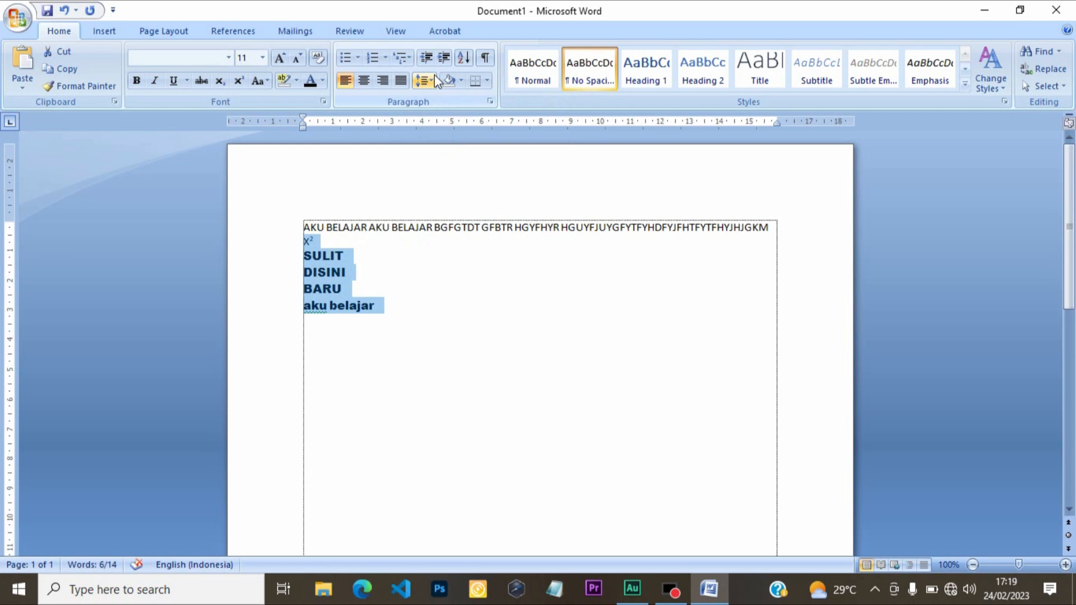
- Reapply the No Spacing style to the lines from X² down, and give the "aku belajar" line the Normal style
left_click(431, 81)
left_click(432, 81)
left_click(583, 79)
left_click(573, 294)
left_click(534, 71)
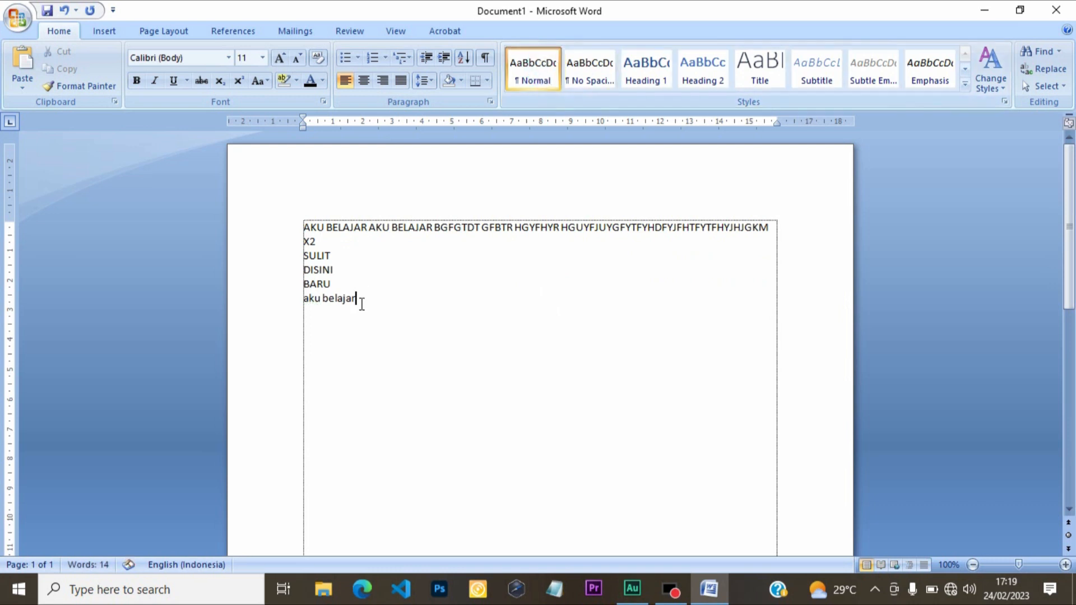
- Set the line spacing of the "BARU" and "aku belajar" lines to 1,5
left_click_drag(360, 300, 301, 285)
left_click(430, 81)
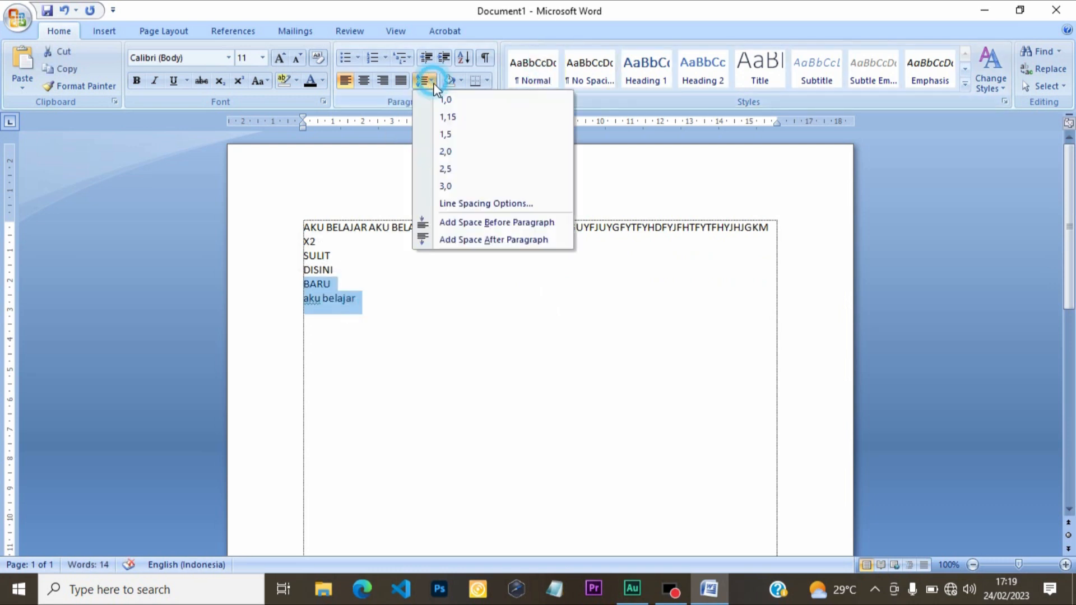
left_click(432, 85)
left_click(428, 82)
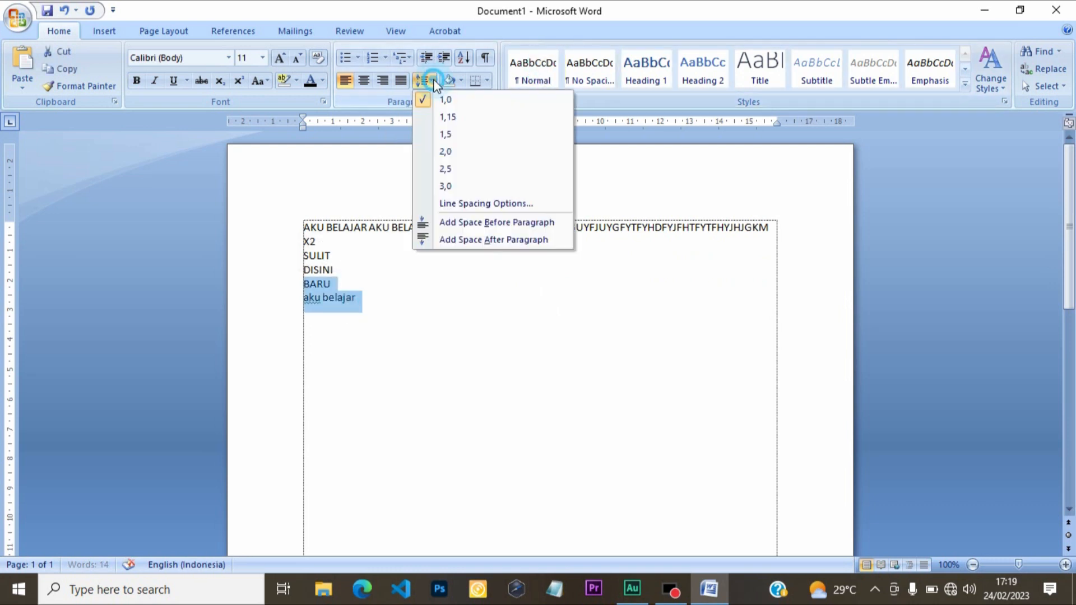
left_click(437, 134)
left_click(359, 308)
- Set the line spacing of the "BARU" and "aku belajar" lines to 1,0 and deselect the text
left_click_drag(370, 318, 283, 280)
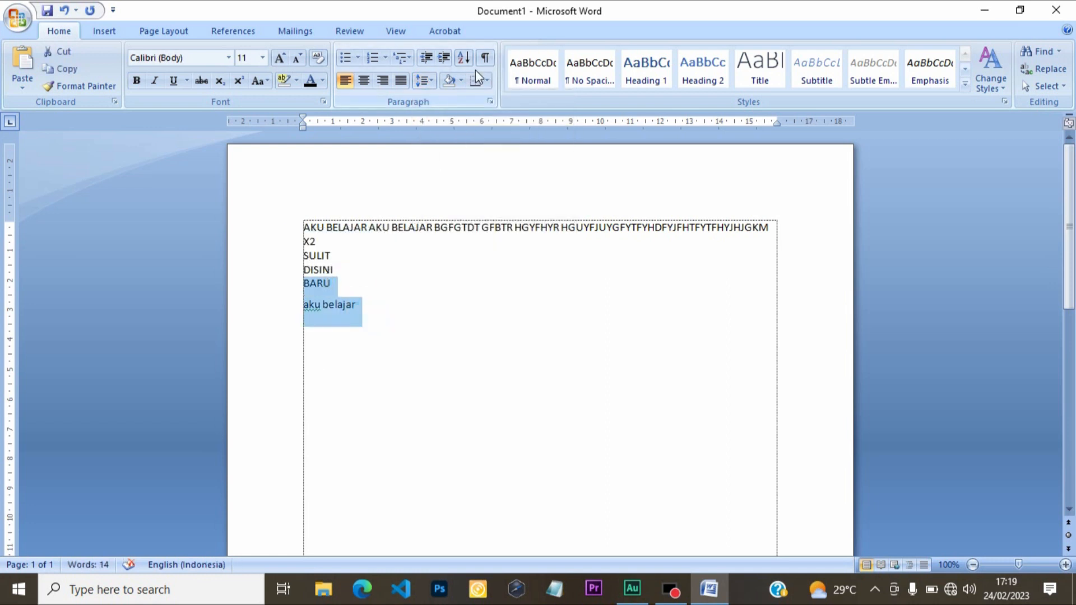
left_click(431, 85)
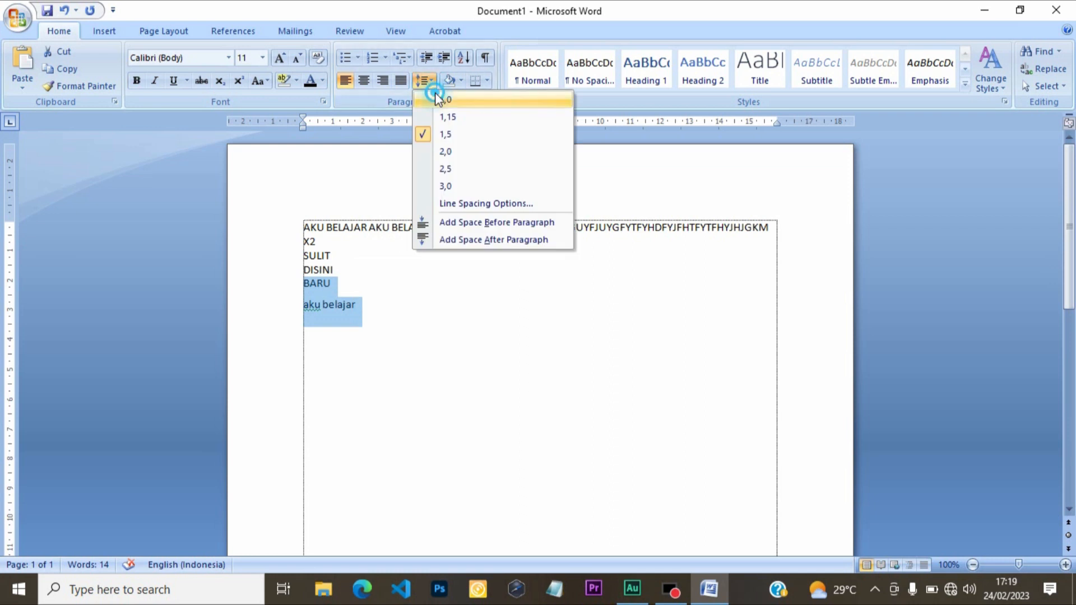
left_click(435, 94)
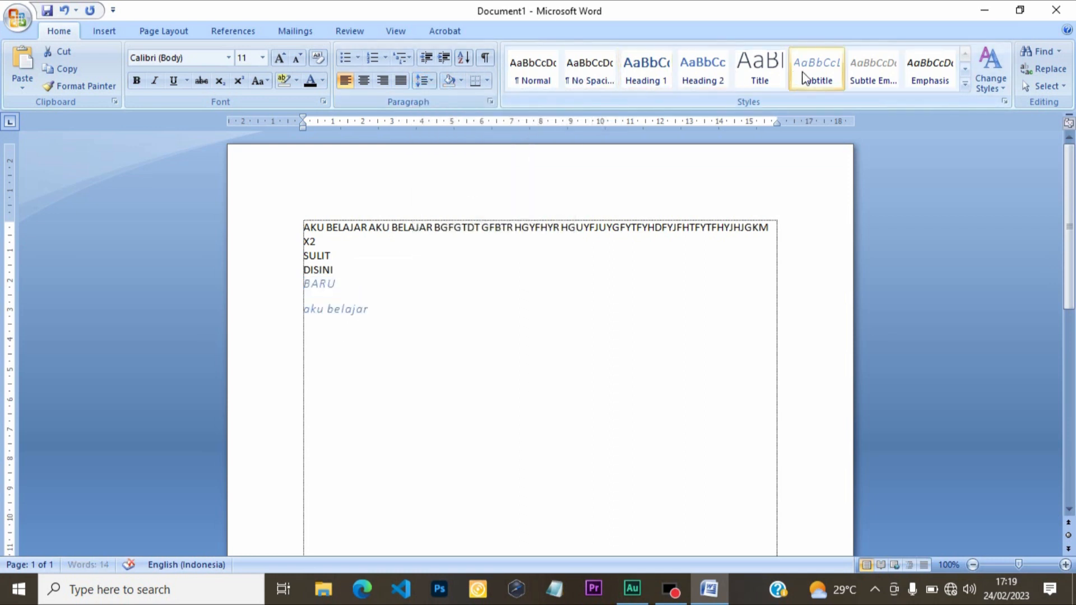
left_click(420, 361)
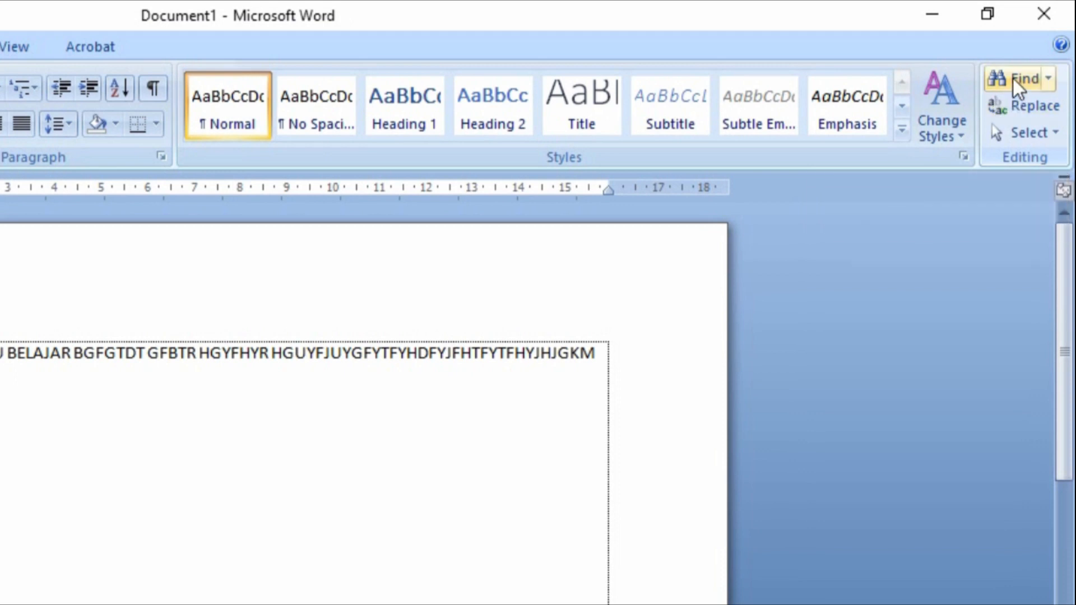
- Search the document for the word "BARU" with Find, and close the search dialog
left_click(1017, 81)
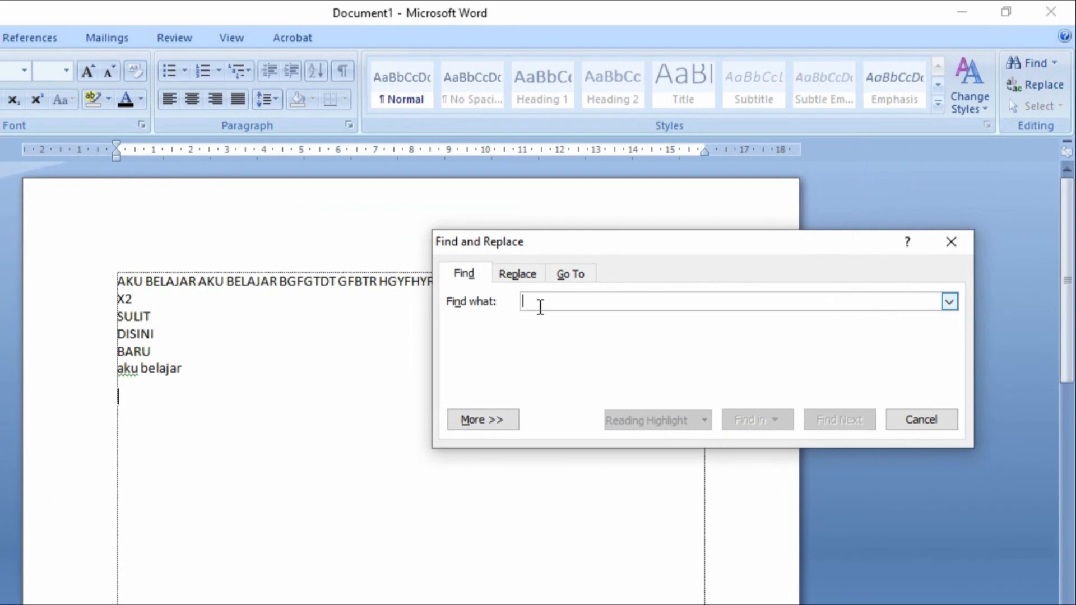
left_click(344, 331)
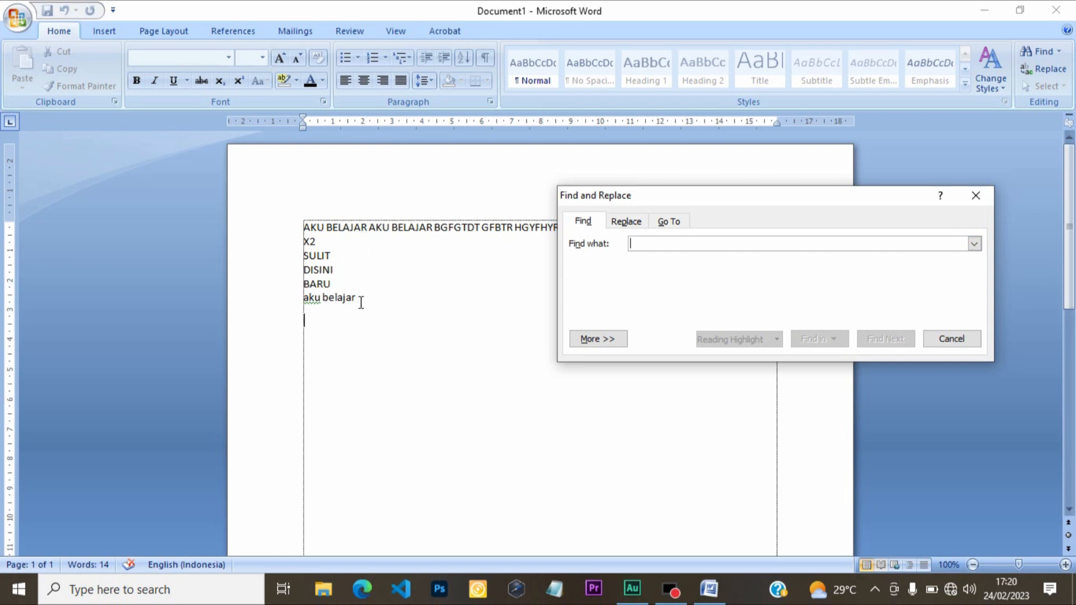
left_click(337, 289)
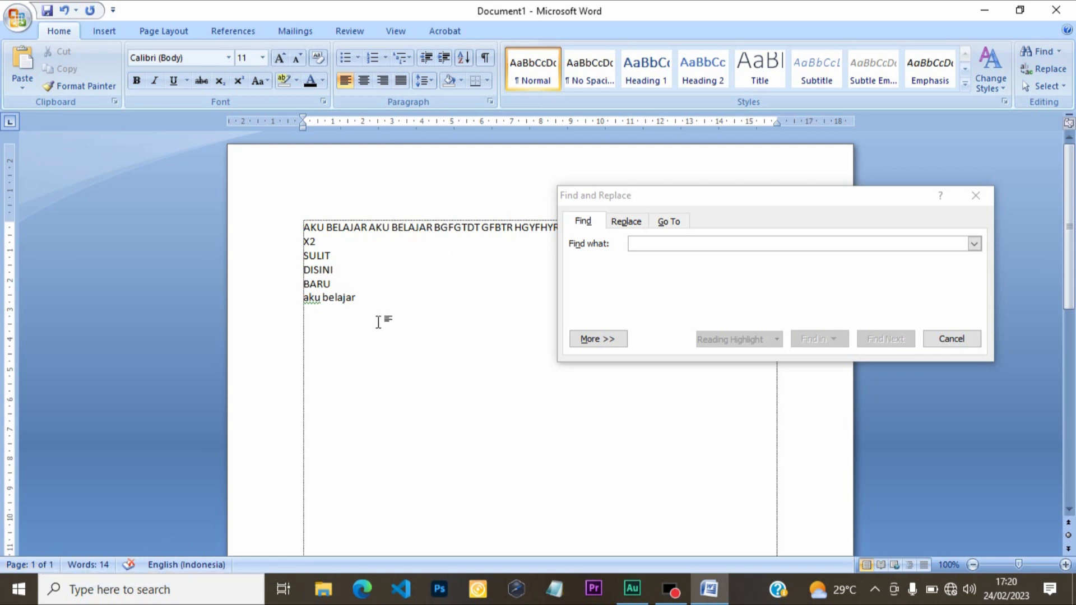
left_click(643, 245)
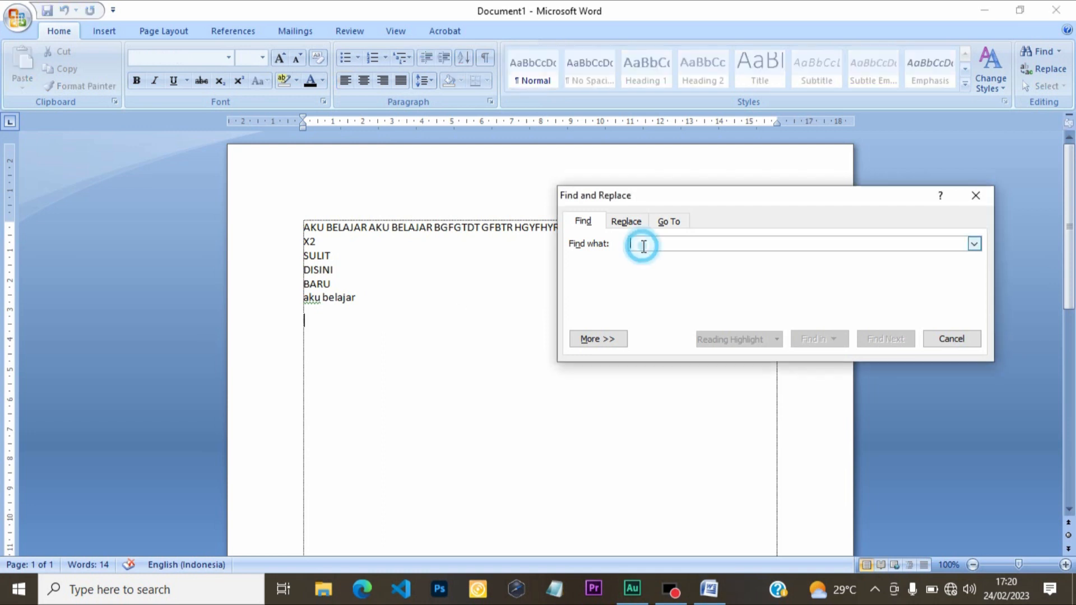
type("BARU")
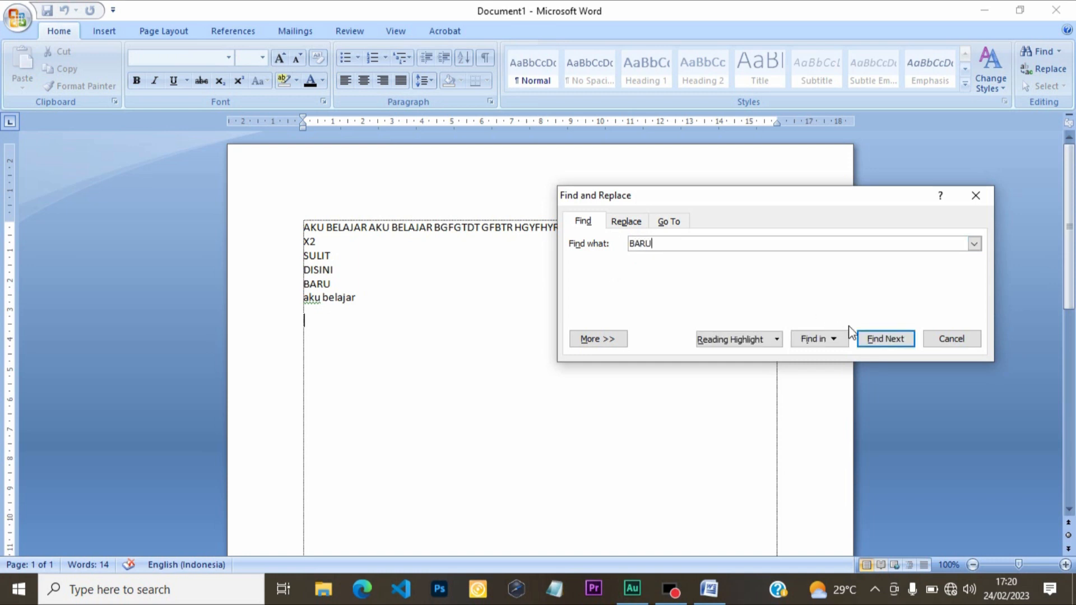
left_click(875, 339)
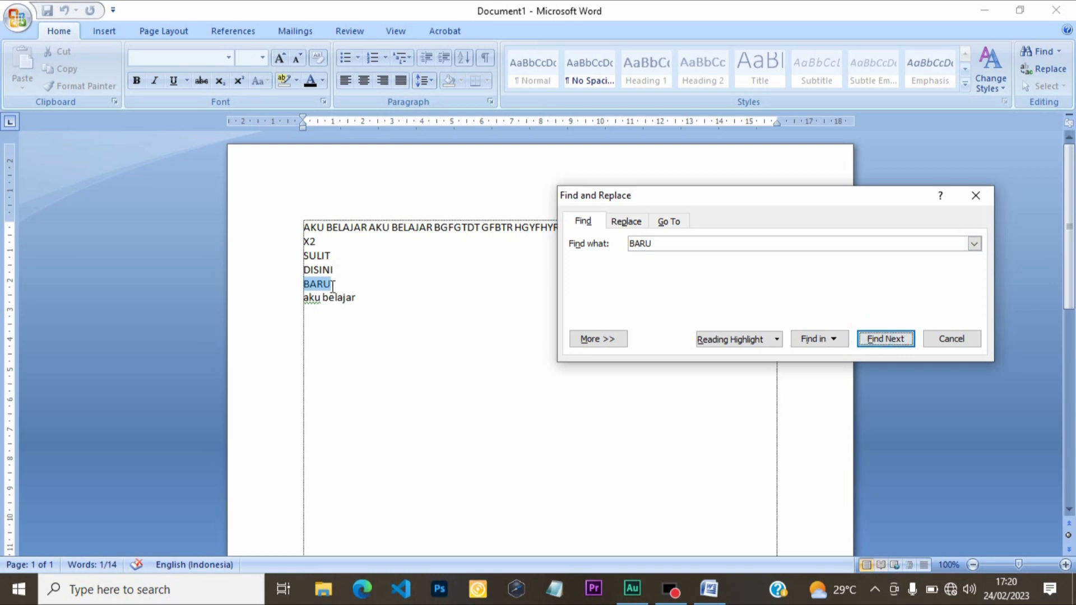
left_click_drag(682, 195, 590, 285)
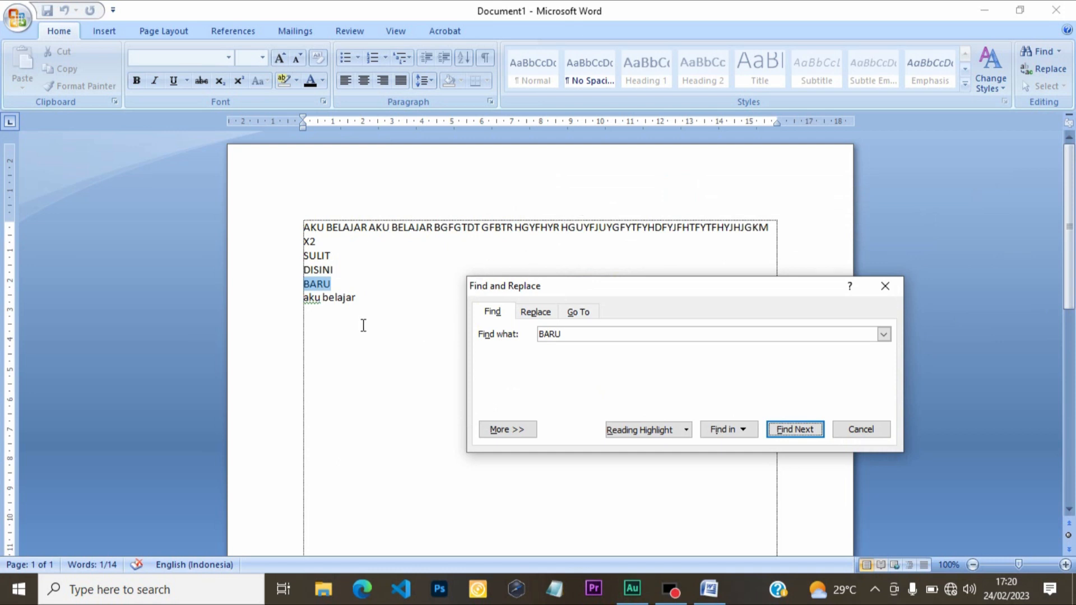
left_click(570, 338)
left_click(889, 290)
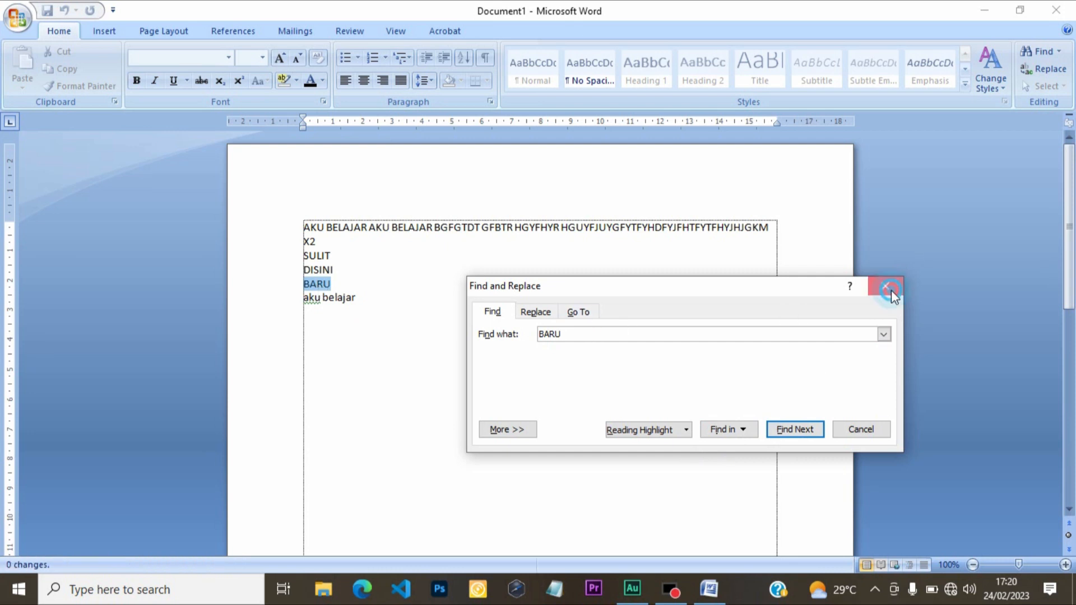
left_click(1047, 67)
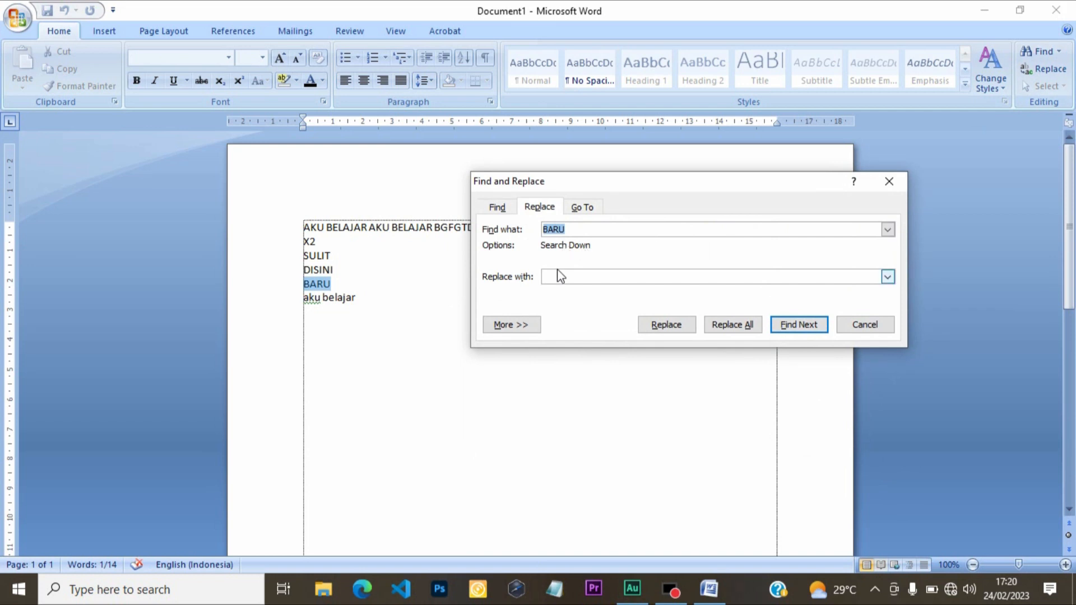
left_click(503, 209)
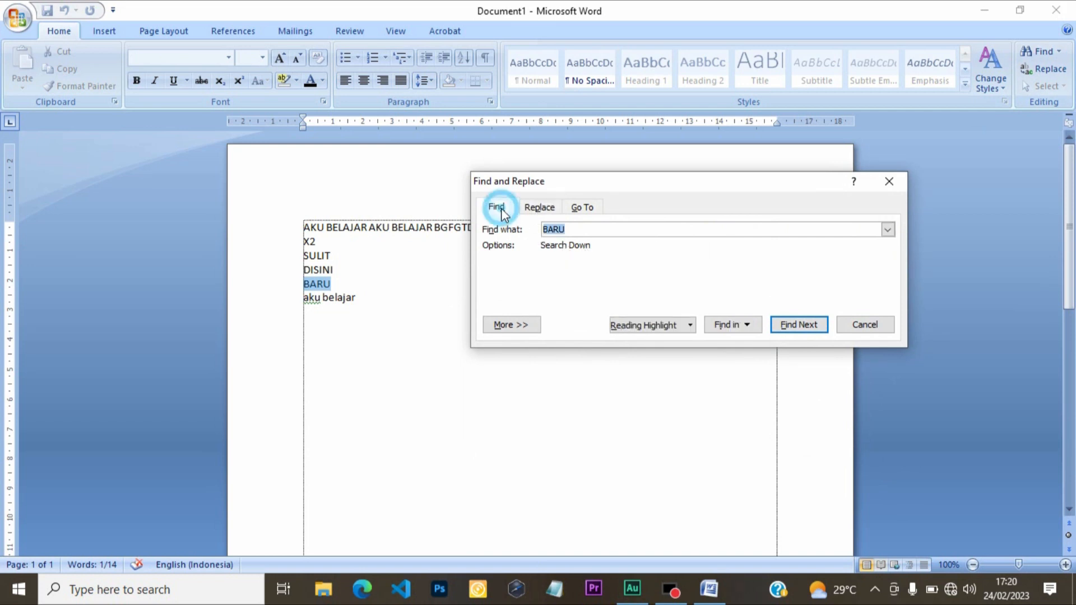
left_click(536, 210)
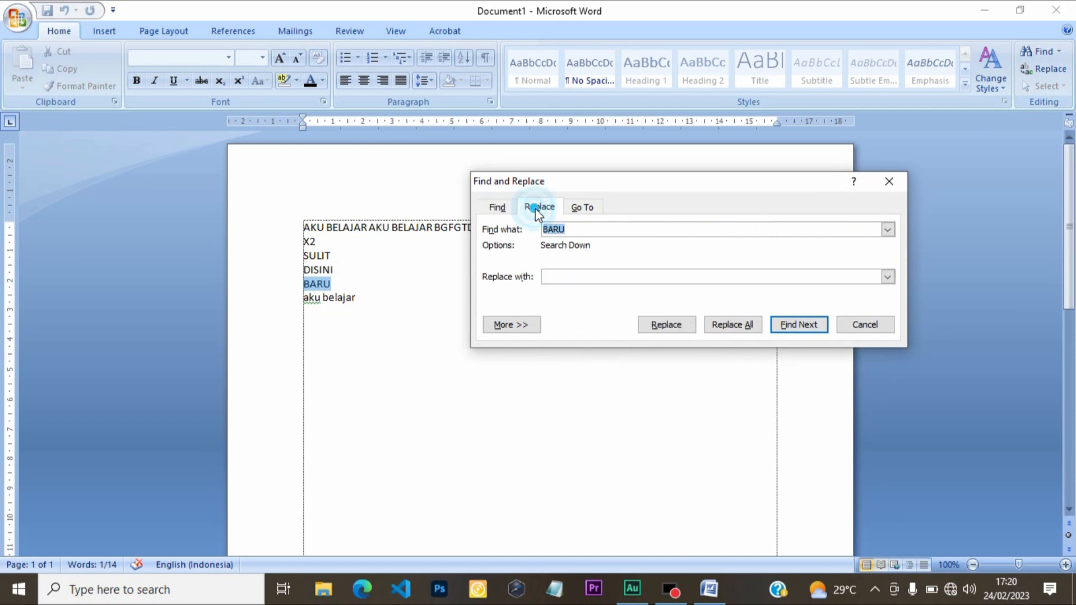
left_click(889, 181)
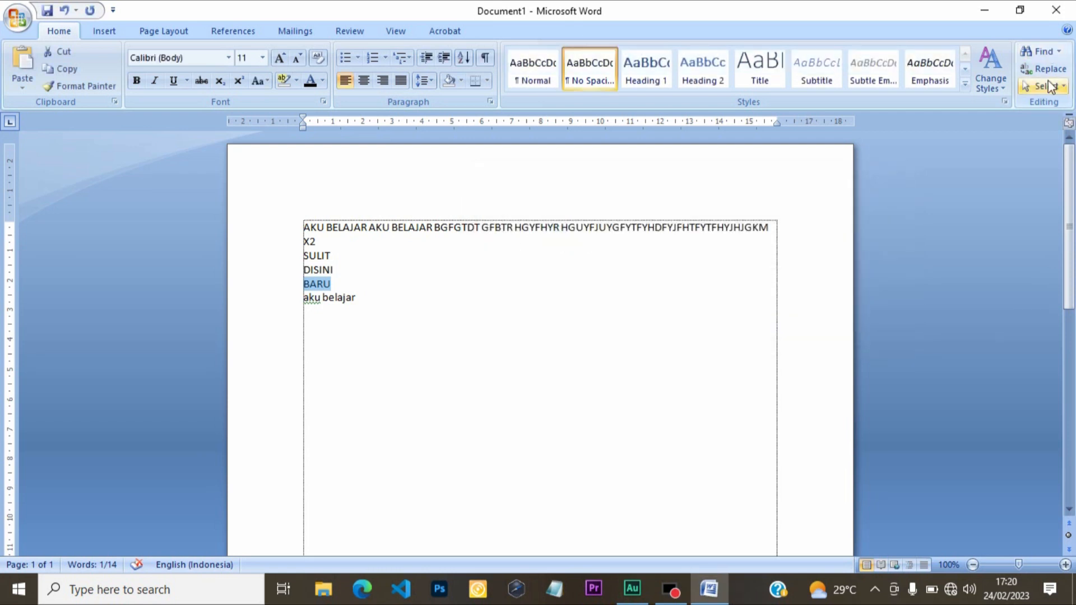
- Replace every "BARU" with "MUDAH" throughout the document, and close the Find and Replace dialog
left_click(1046, 69)
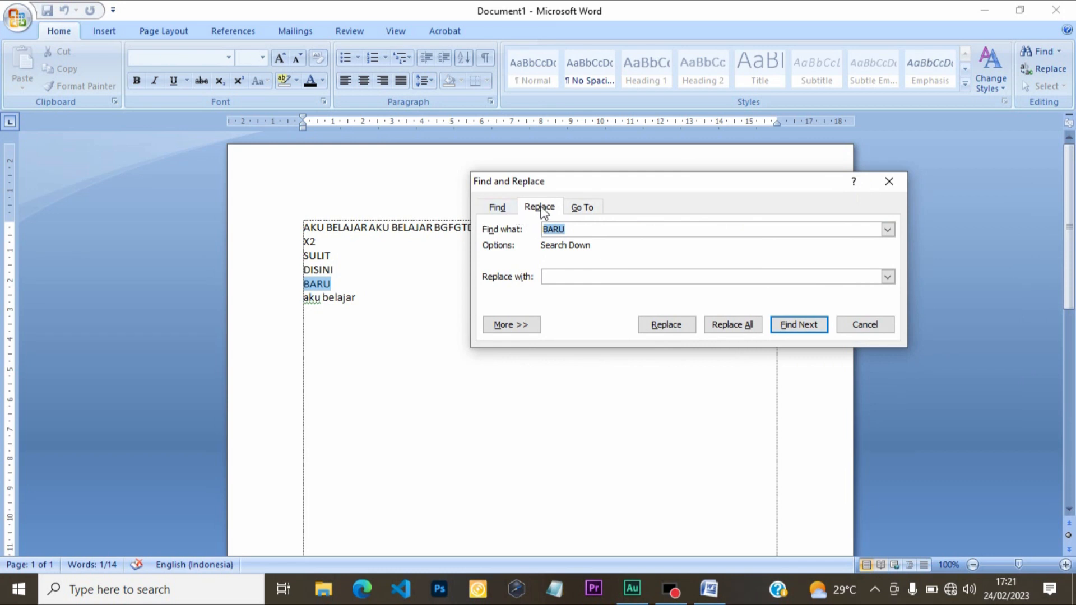
left_click(580, 229)
left_click(337, 285)
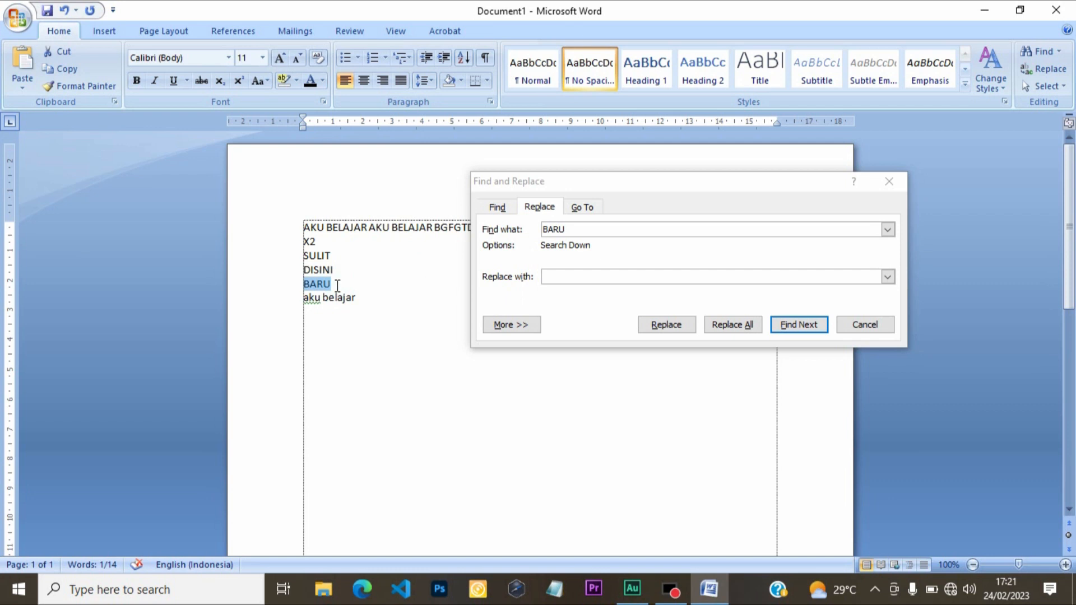
left_click(335, 257)
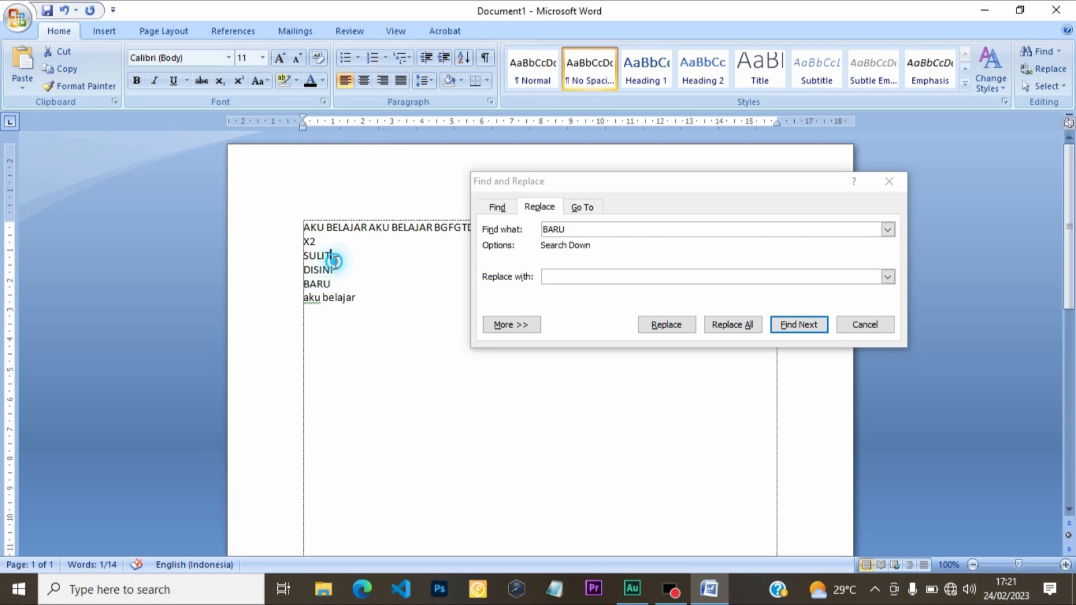
double_click(333, 257)
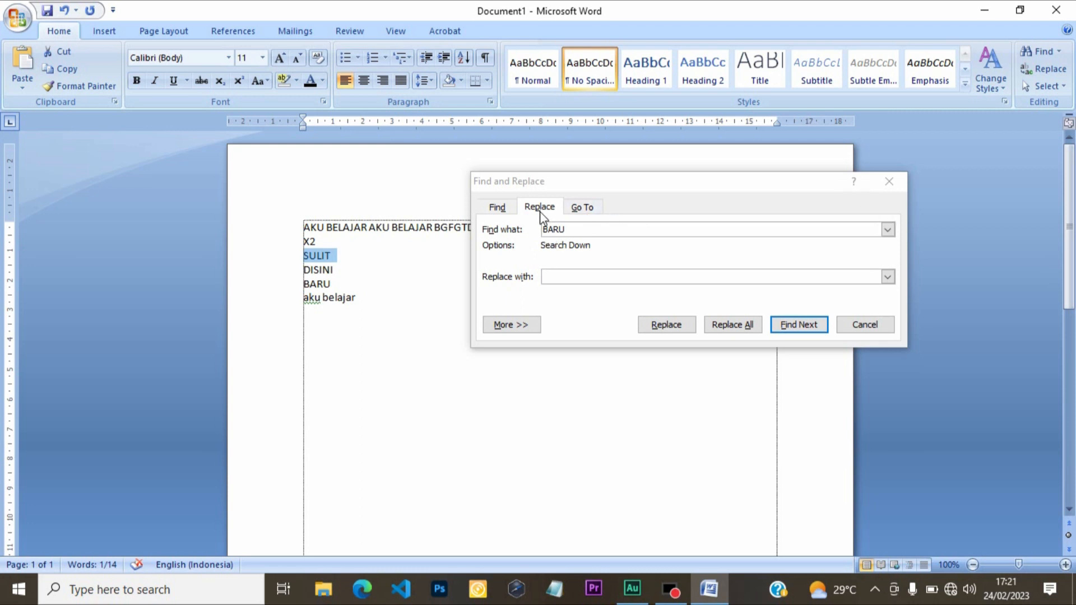
left_click(566, 230)
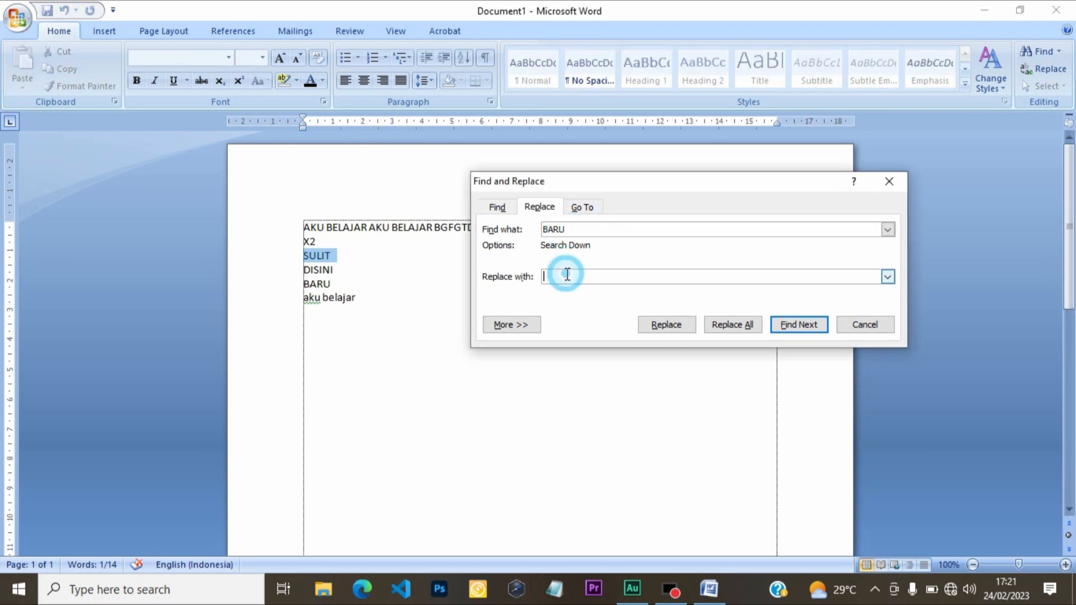
type("MUDAH")
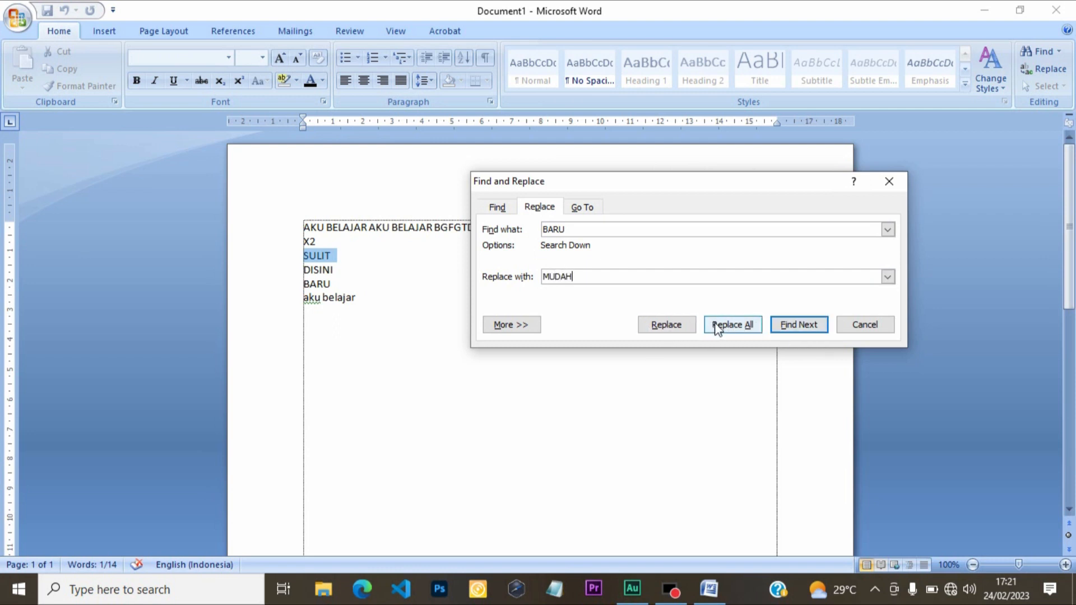
left_click(740, 326)
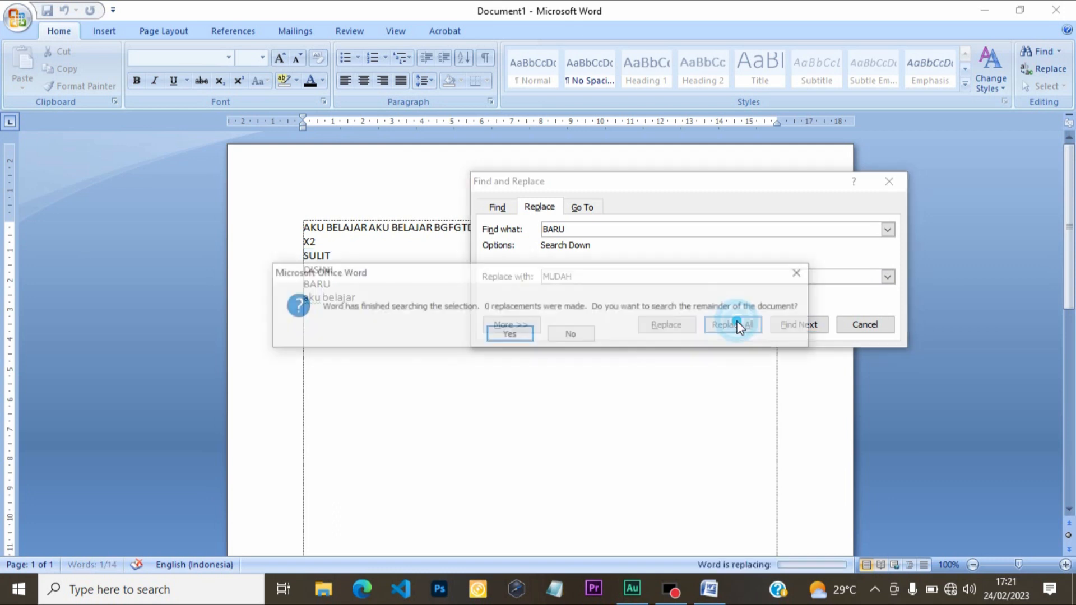
left_click(524, 335)
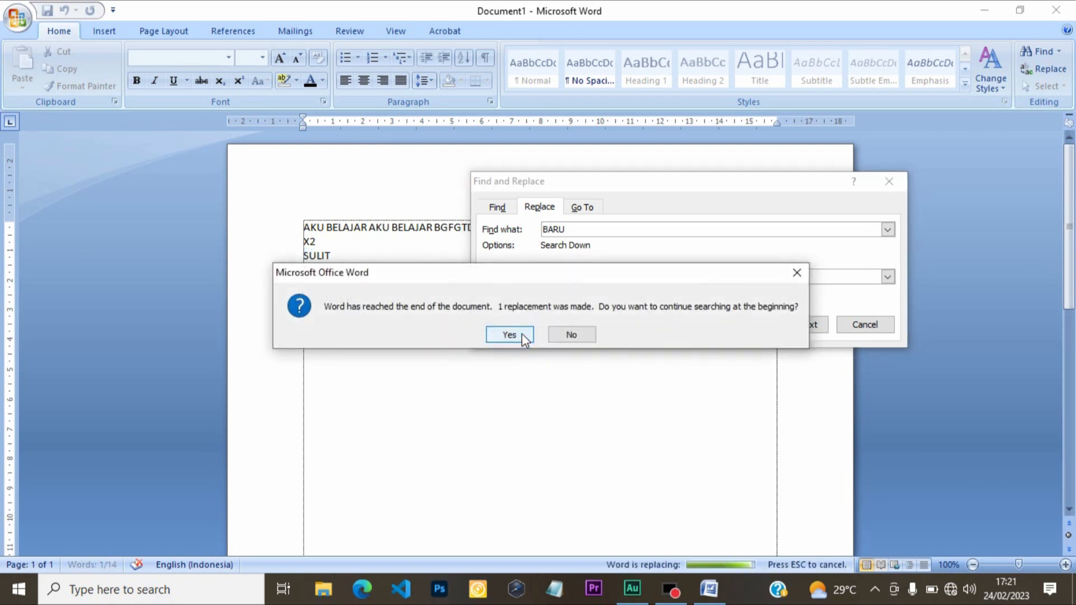
left_click(521, 334)
left_click(522, 331)
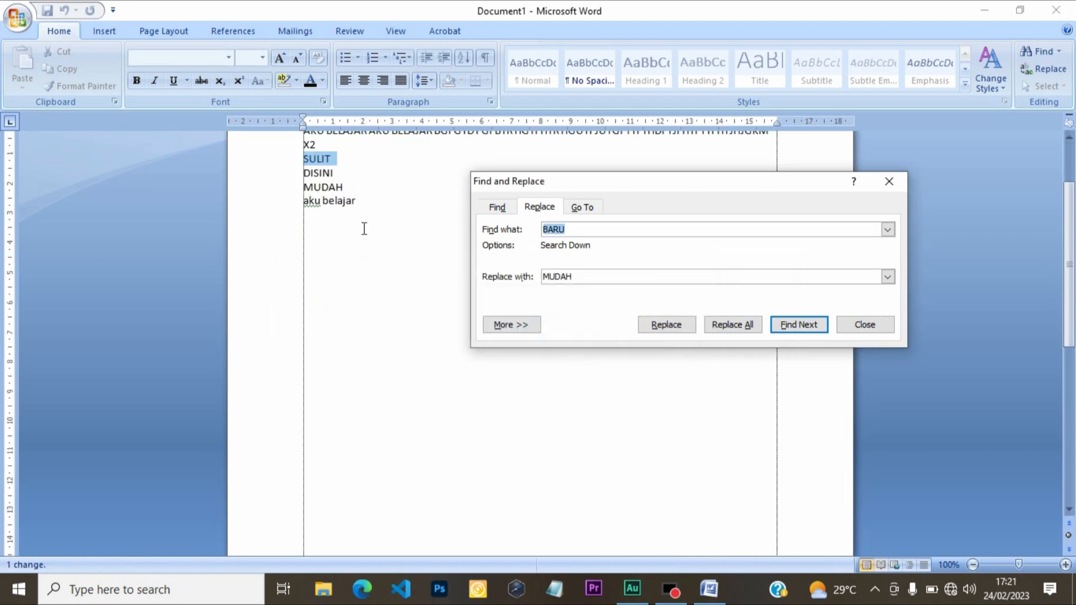
scroll(340, 161, "up", 1)
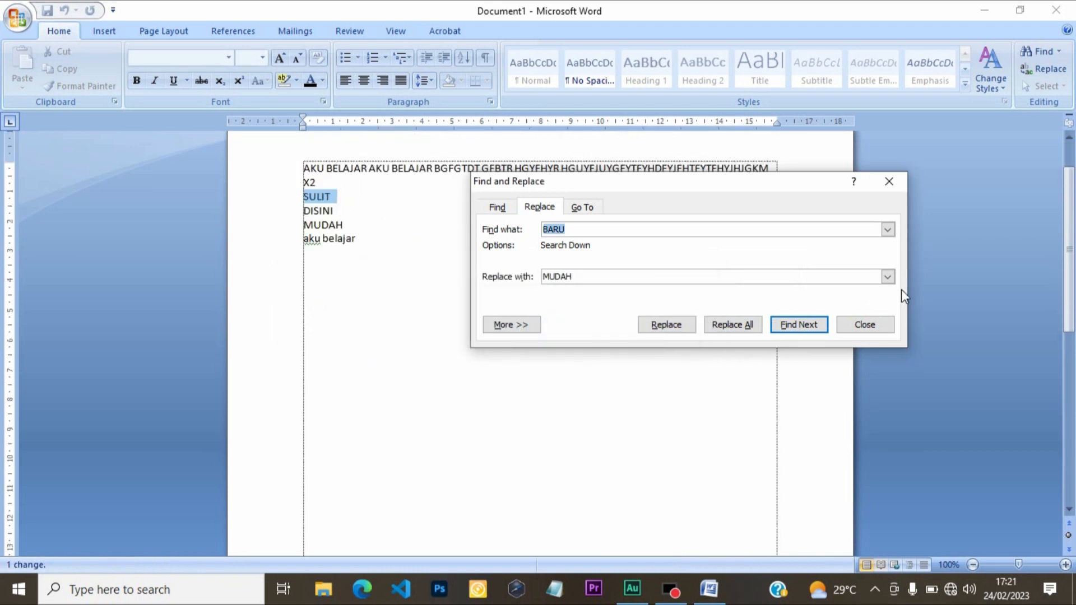
left_click(904, 180)
scroll(358, 193, "up", 1)
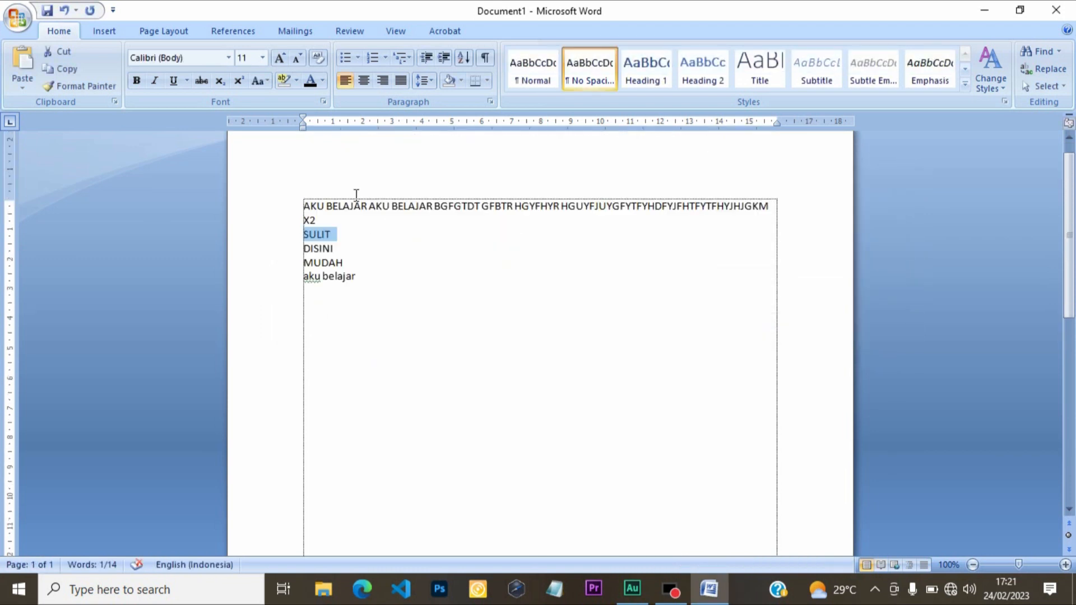
- Undo the replacement of "BARU" and place the cursor at the end of the "SULIT" line
left_click(349, 264)
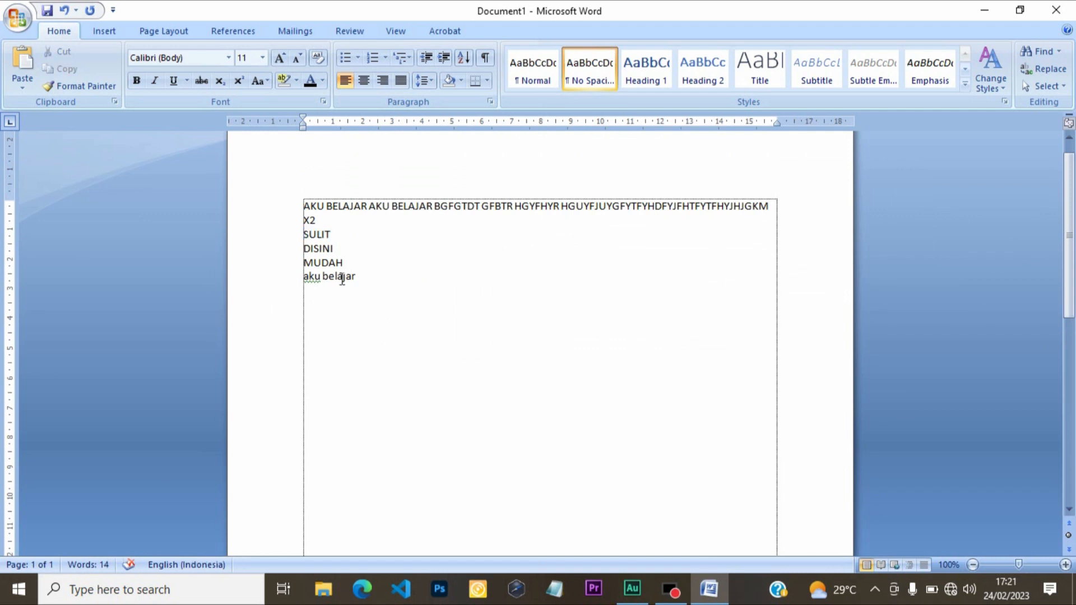
double_click(331, 234)
left_click(339, 235)
left_click(62, 10)
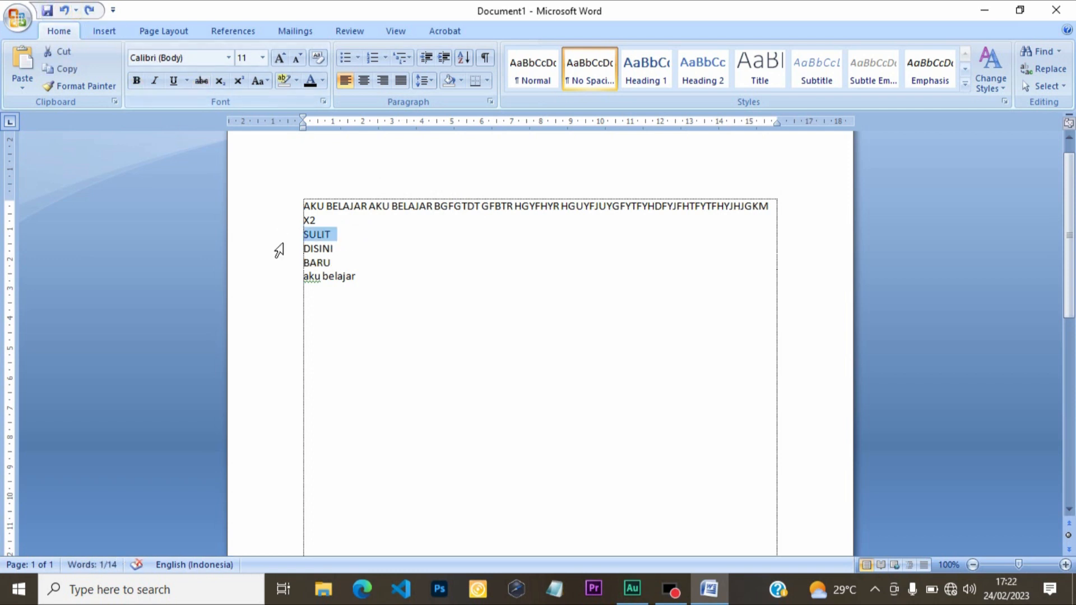
left_click(339, 235)
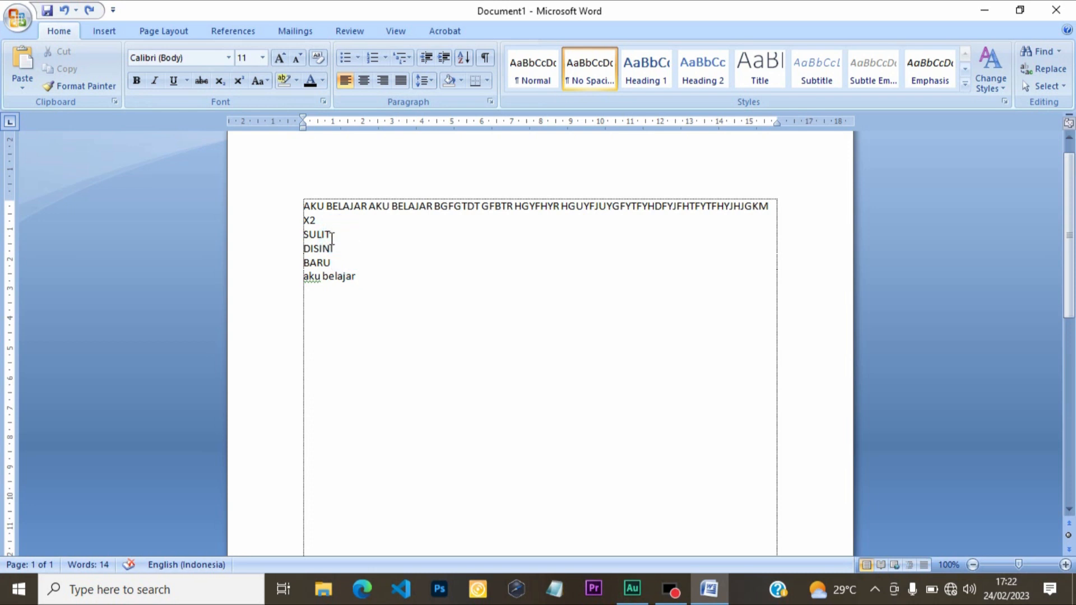
- Replace all occurrences of "SULIT" with "MUDAH", close the dialog and undo the replacement
left_click(1043, 68)
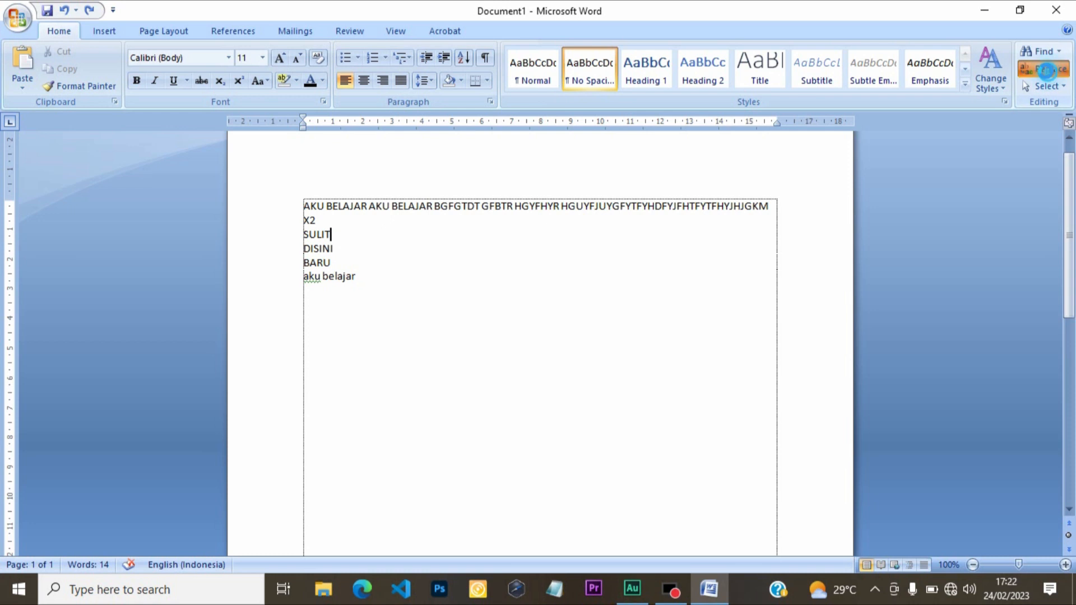
type("SULIT")
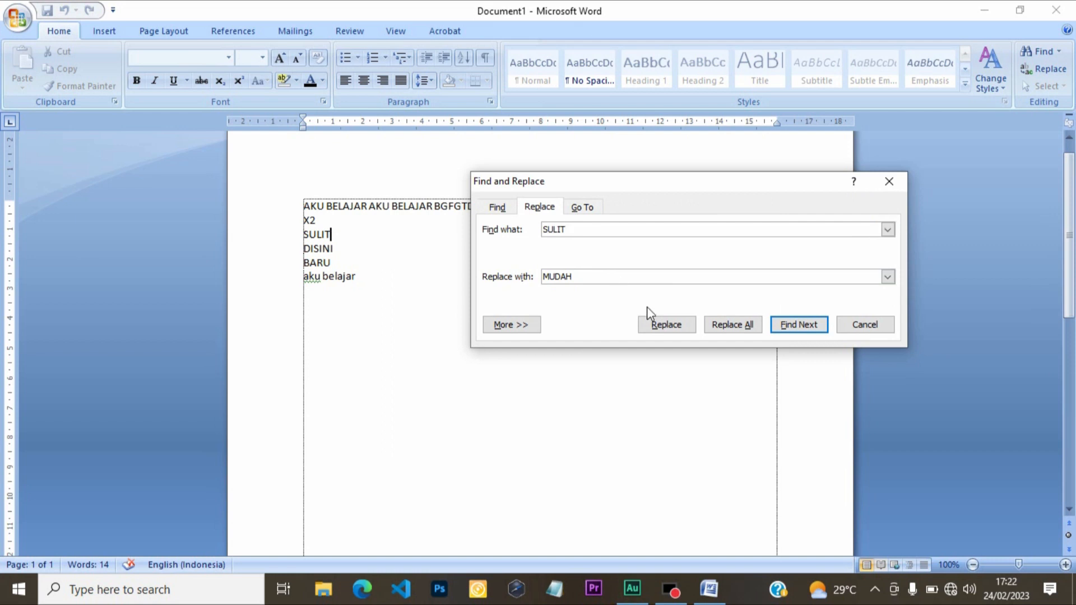
left_click(734, 325)
left_click(559, 331)
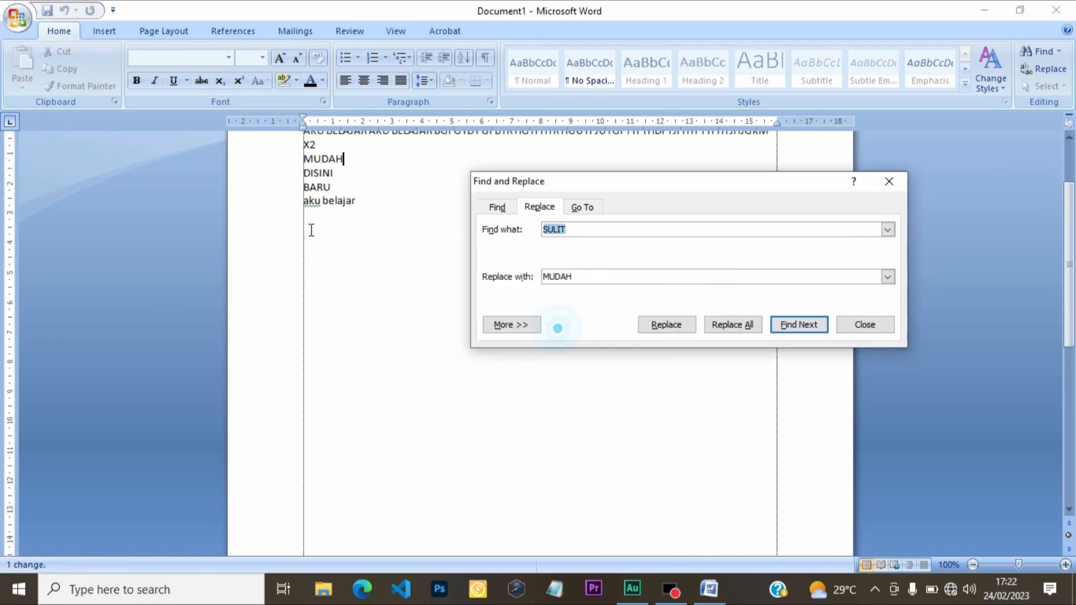
left_click(889, 181)
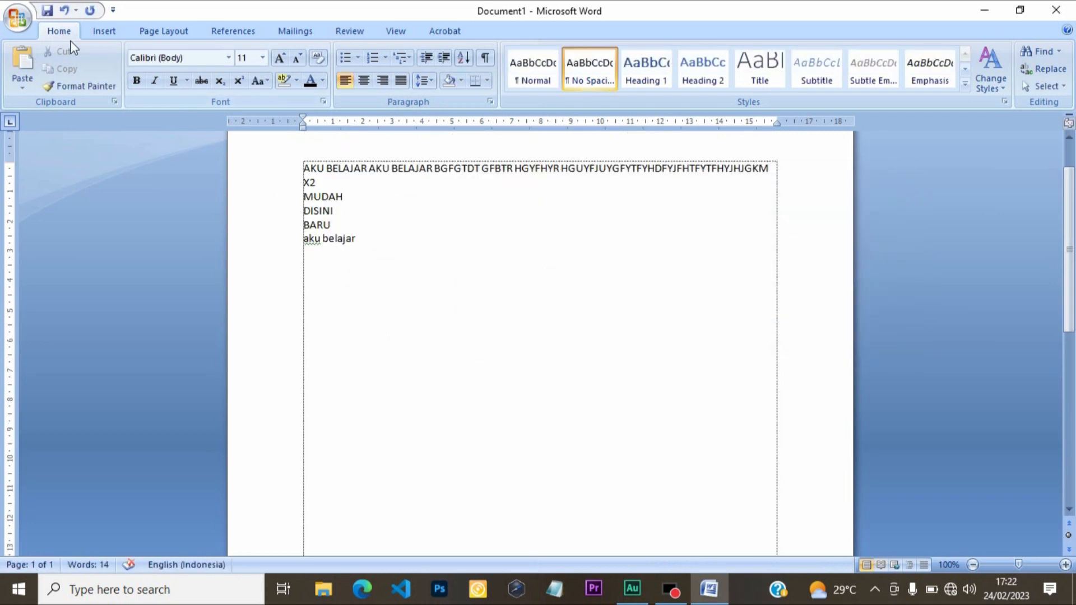
left_click(63, 10)
- Copy the "SULIT" line and paste it five times below the "aku belajar" line
left_click_drag(331, 199, 306, 201)
key("ctrl+c")
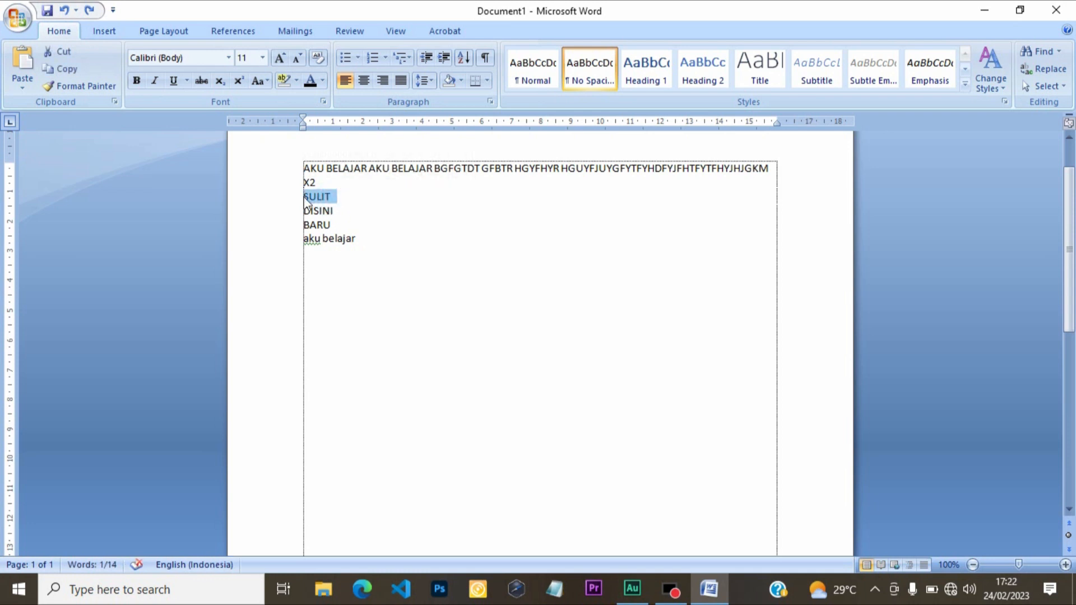
left_click(324, 265)
key("ctrl+v")
key("ctrl+v")
key("ctrl+v")
key("ctrl+v")
key("ctrl+v")
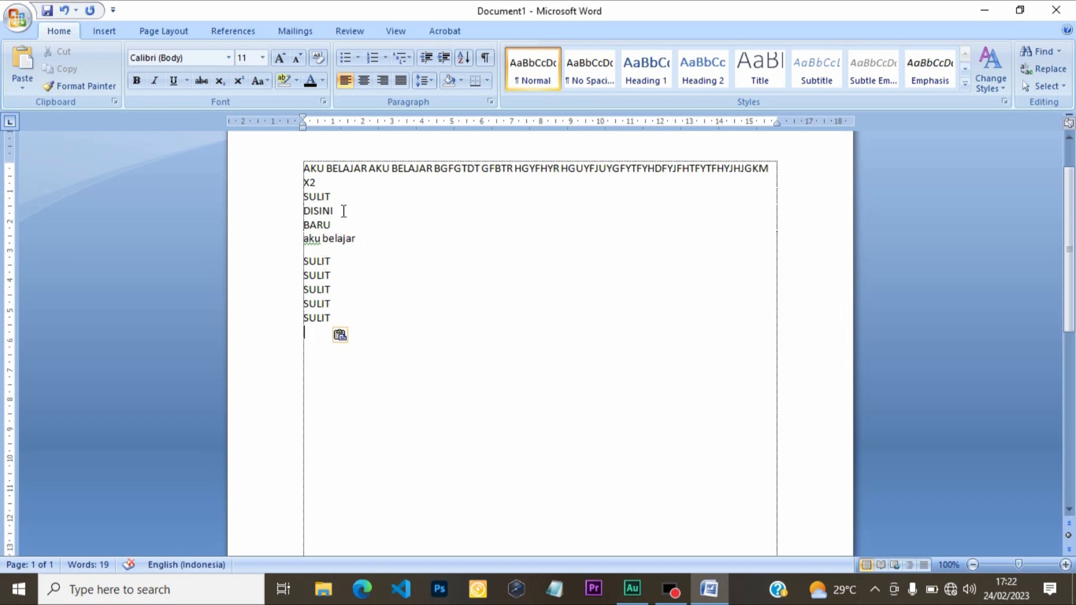
- Replace every "SULIT" in the document with "MUDAH" at once, and close the Find and Replace dialog
left_click(1046, 70)
left_click_drag(663, 185, 735, 225)
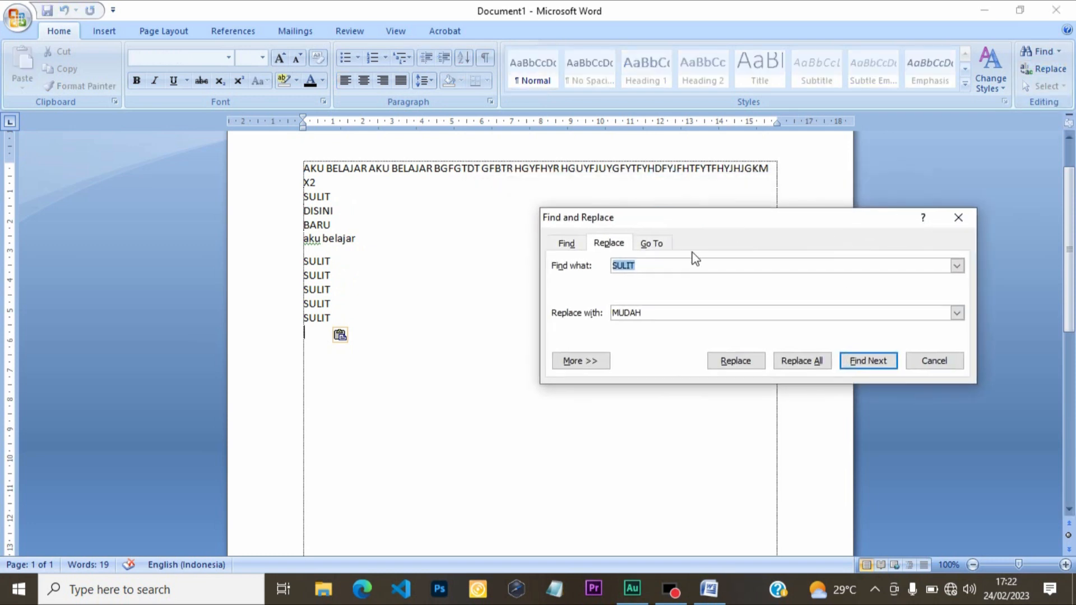
left_click(638, 269)
left_click_drag(648, 265, 608, 268)
left_click(645, 267)
left_click(650, 313)
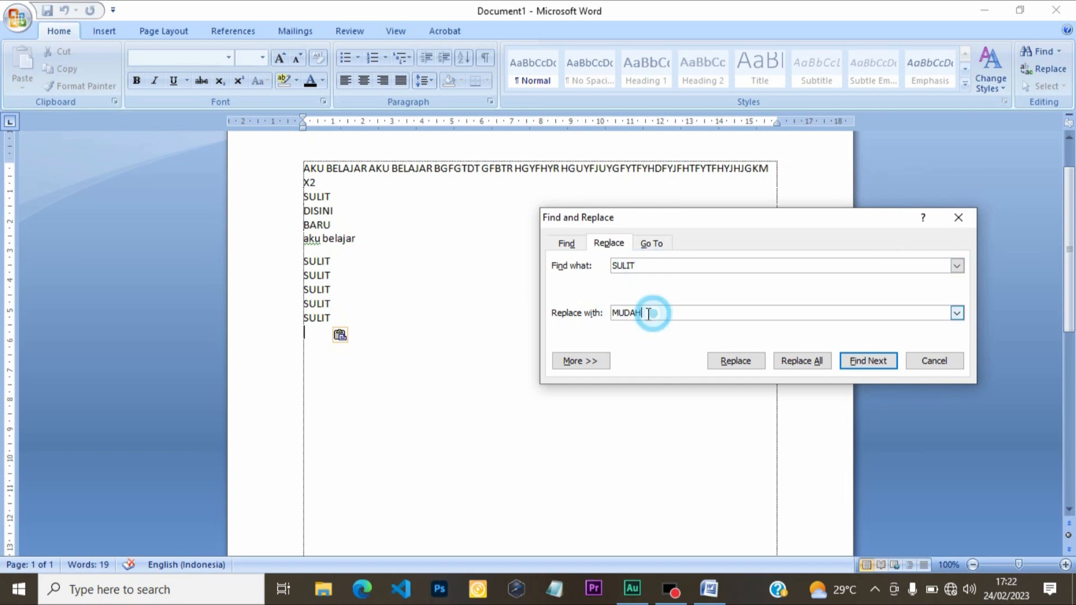
left_click(817, 363)
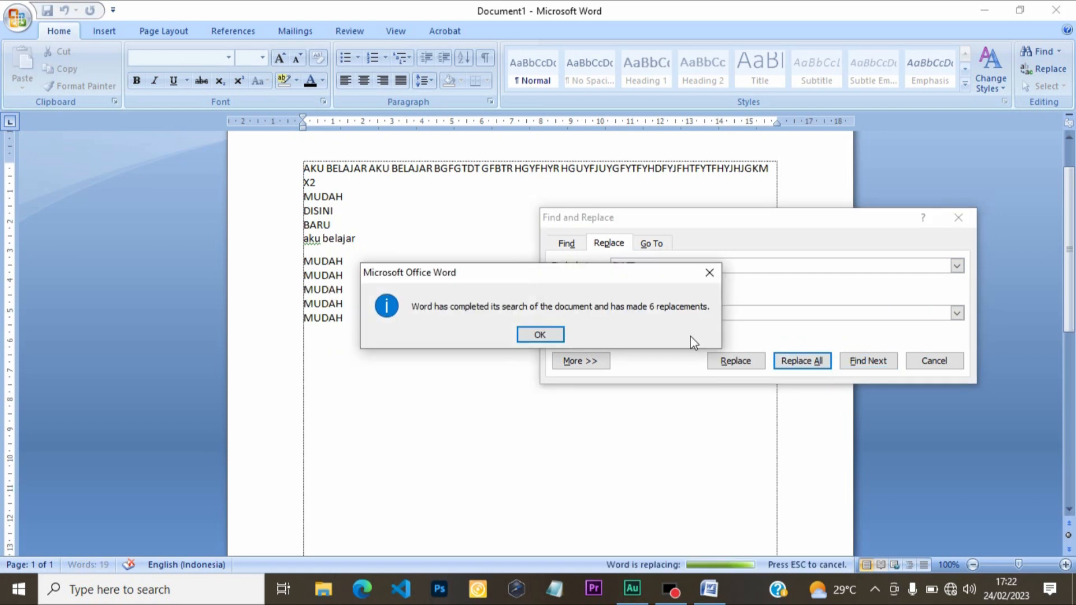
left_click(560, 336)
left_click(958, 218)
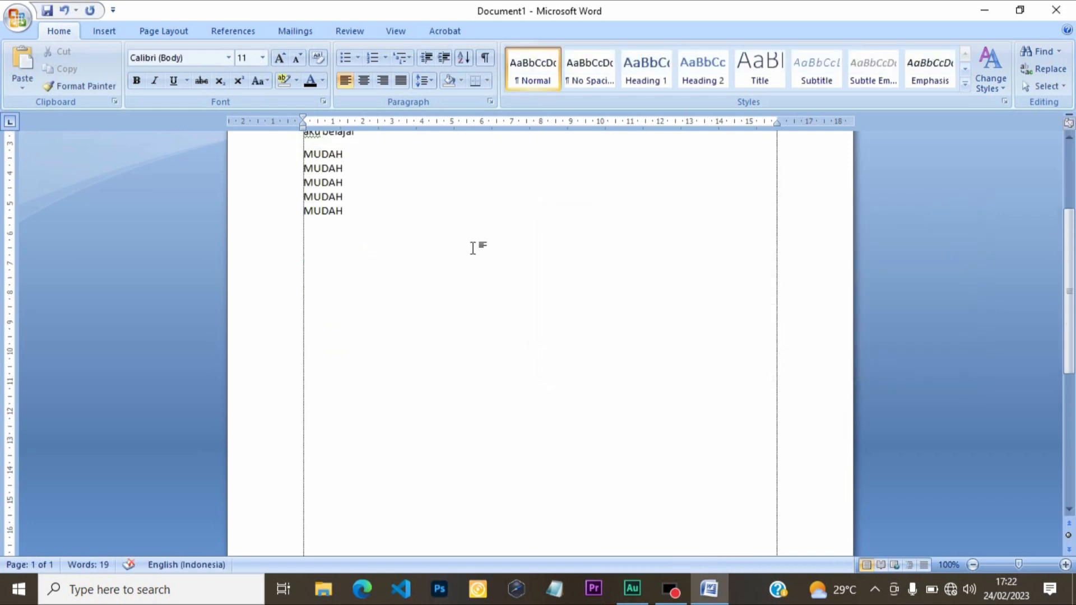
scroll(473, 244, "up", 3)
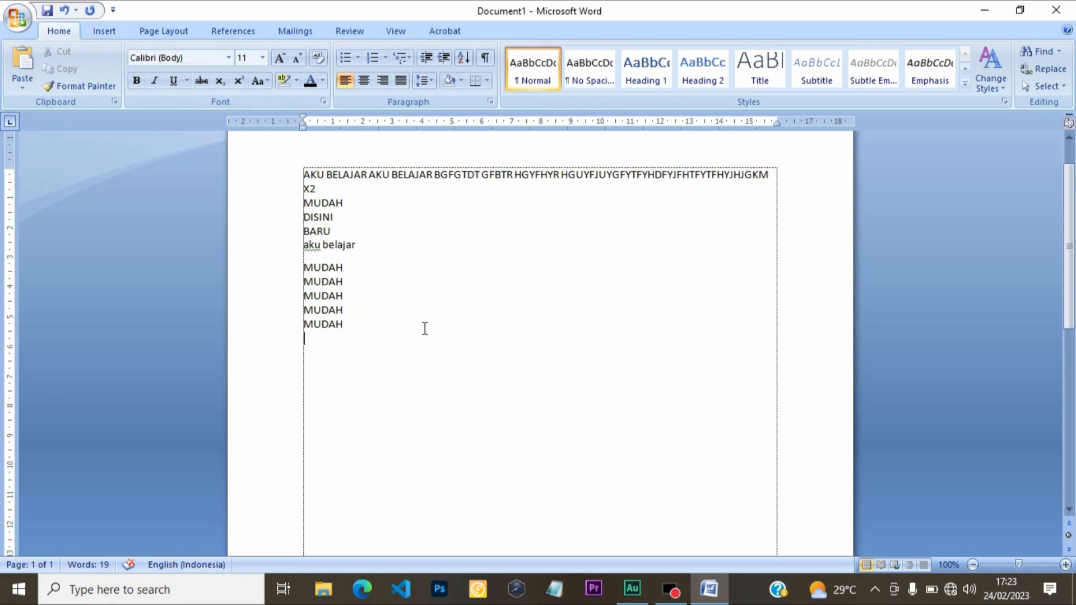
- Hide the rulers around the page and show them again
scroll(425, 329, "down", 5)
scroll(434, 319, "up", 6)
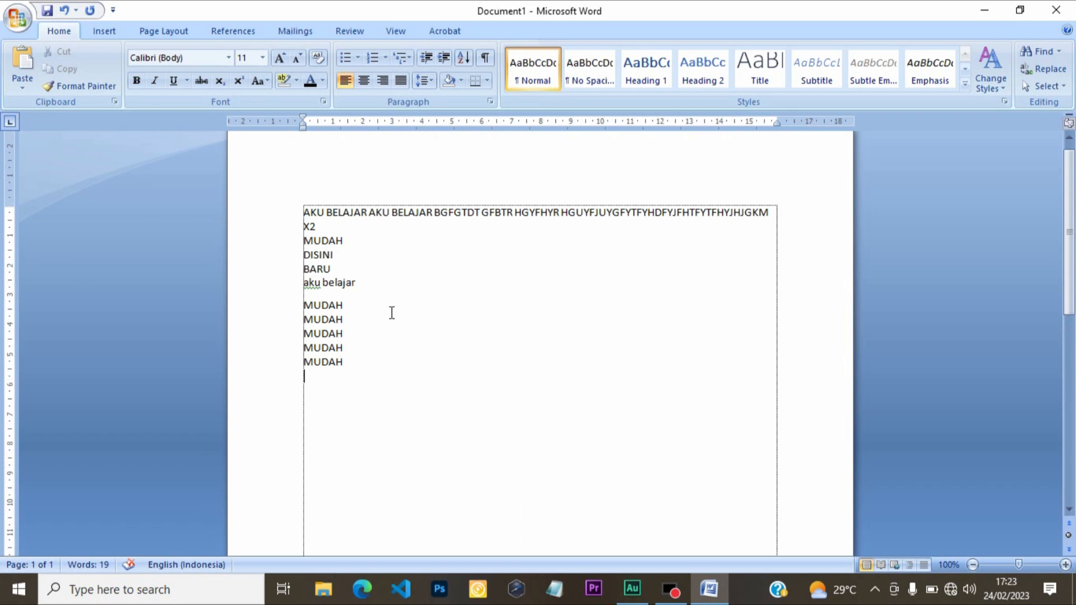
scroll(393, 313, "up", 1)
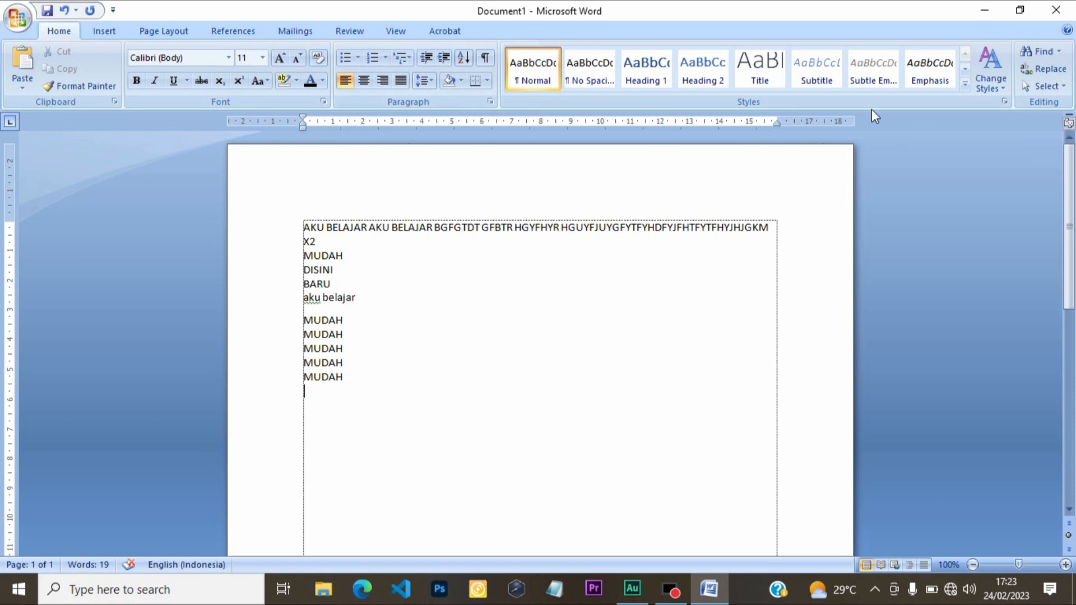
left_click(1069, 124)
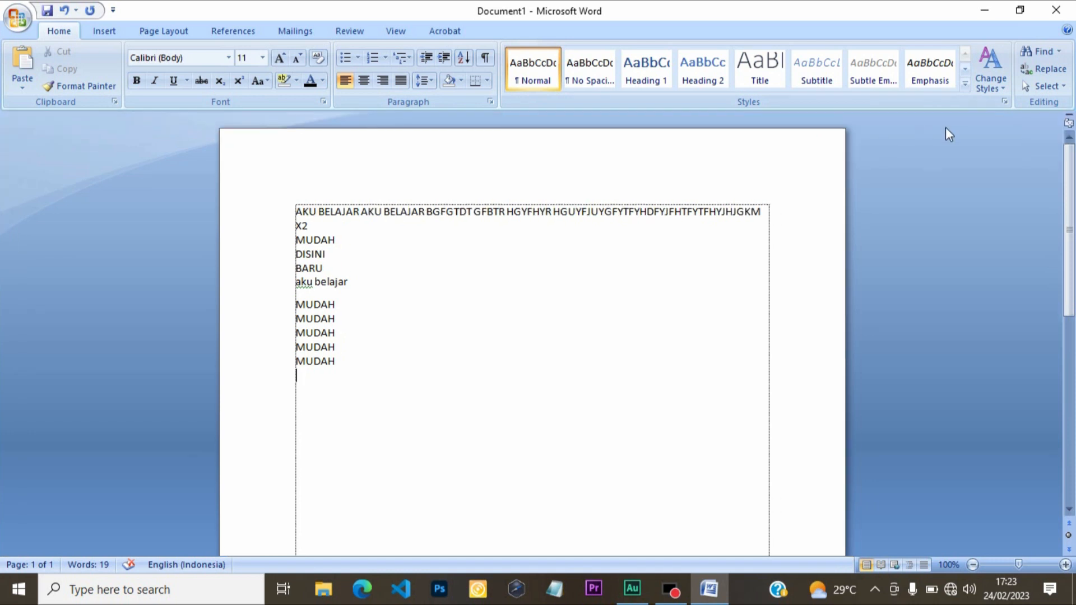
left_click(1069, 129)
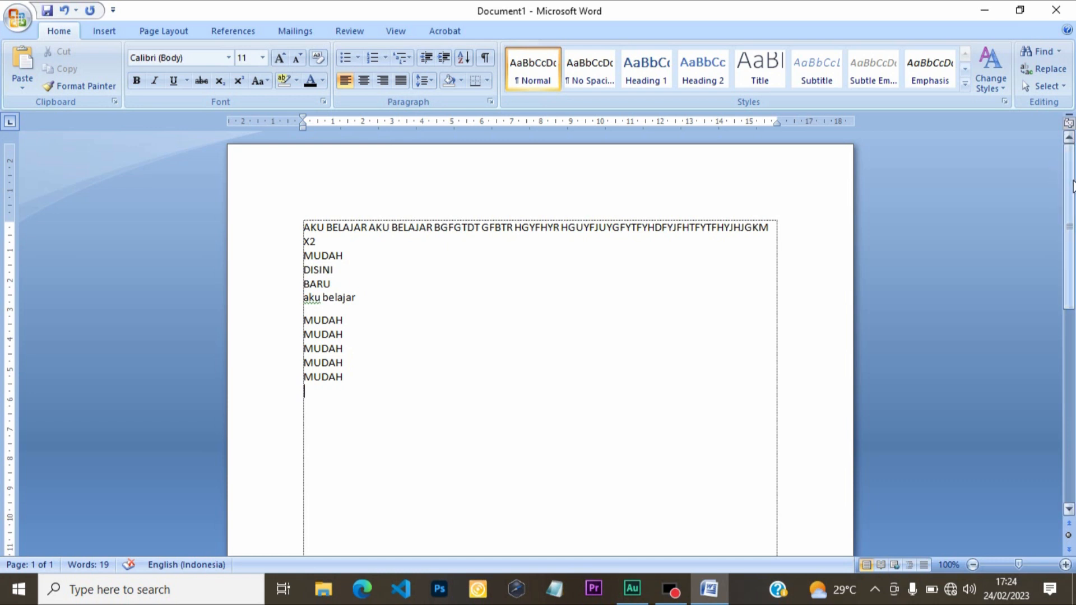
- View the document in Full Screen Reading and return to the editing view
scroll(1071, 185, "down", 10)
scroll(1067, 191, "up", 6)
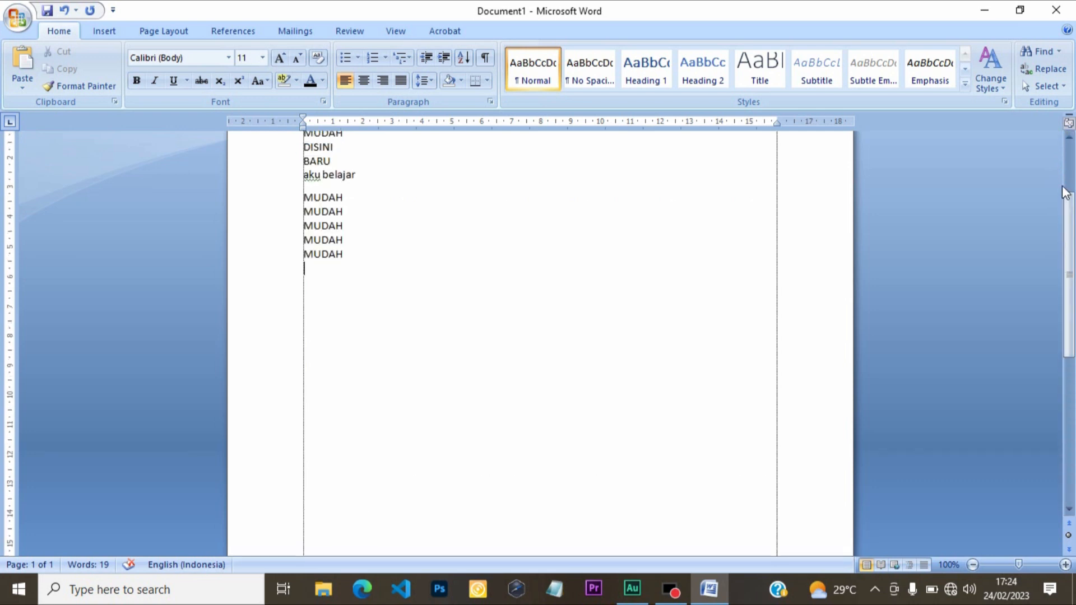
scroll(1067, 179, "up", 4)
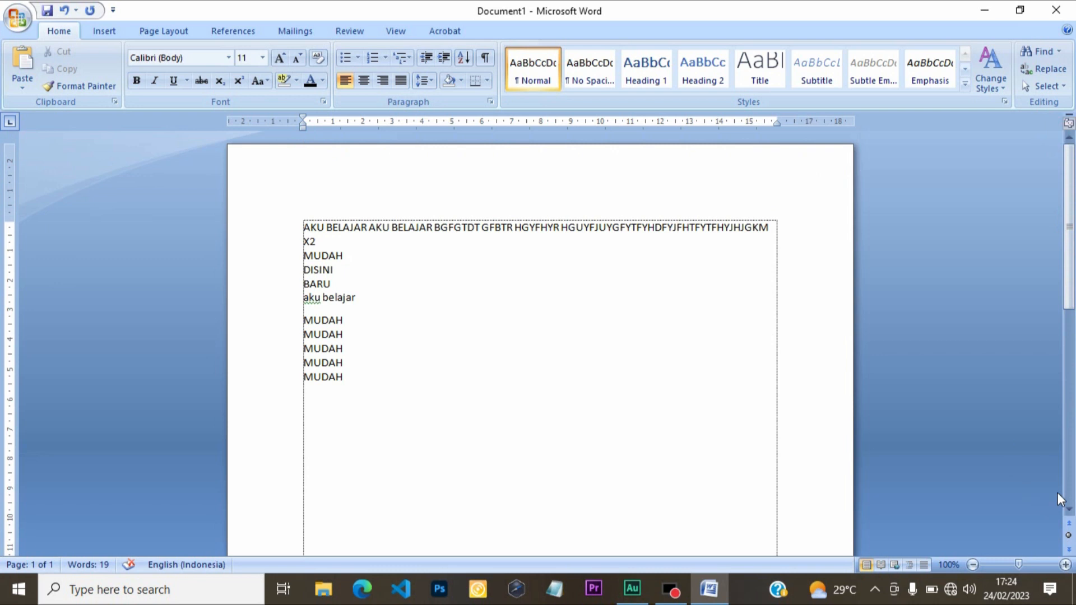
scroll(1069, 509, "down", 4)
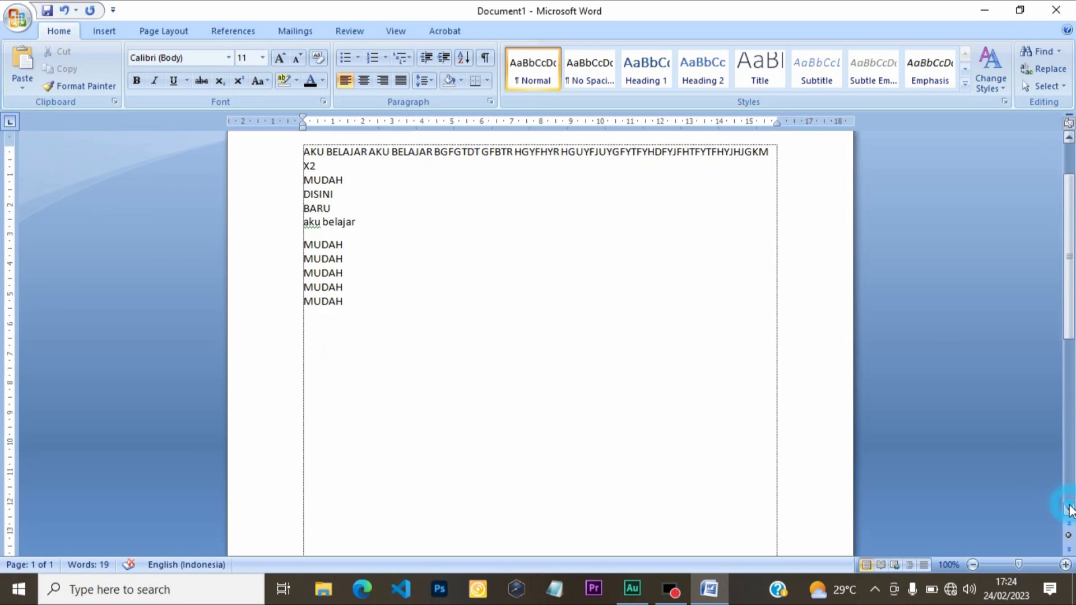
scroll(1071, 373, "up", 3)
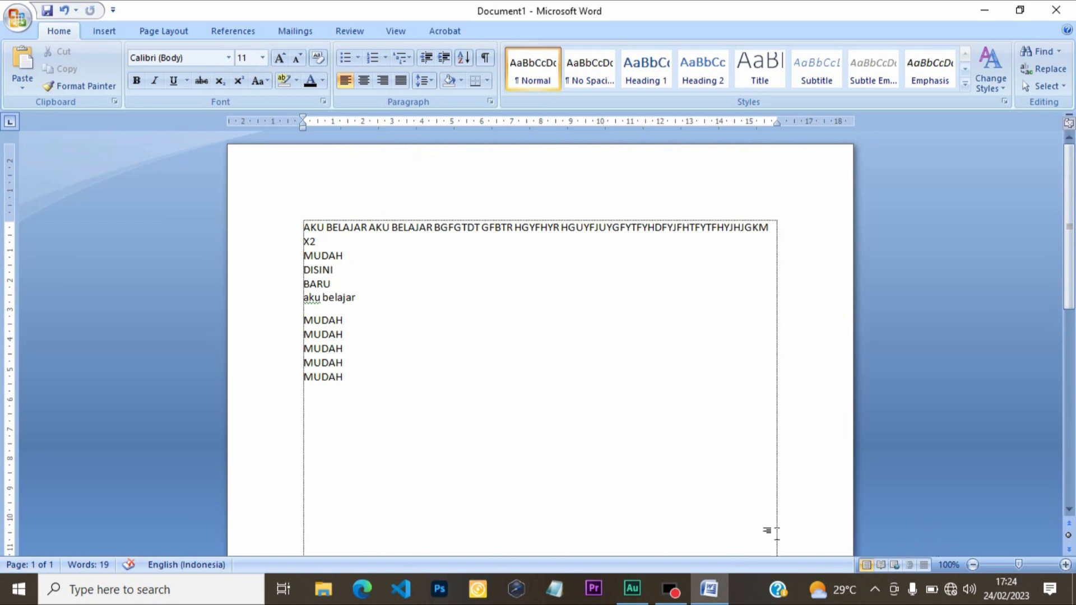
left_click(882, 566)
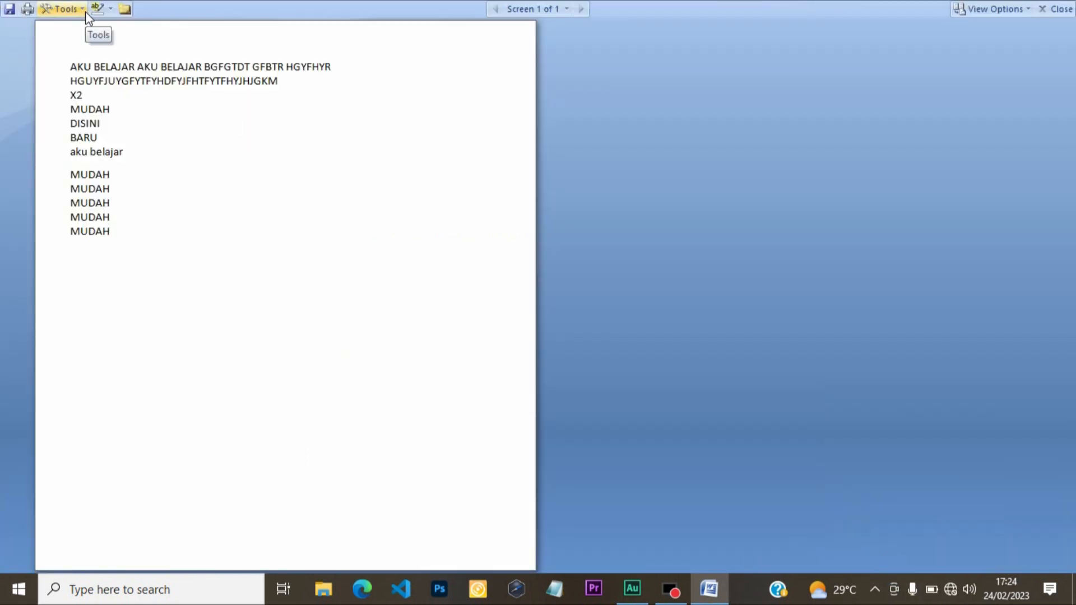
left_click(1062, 8)
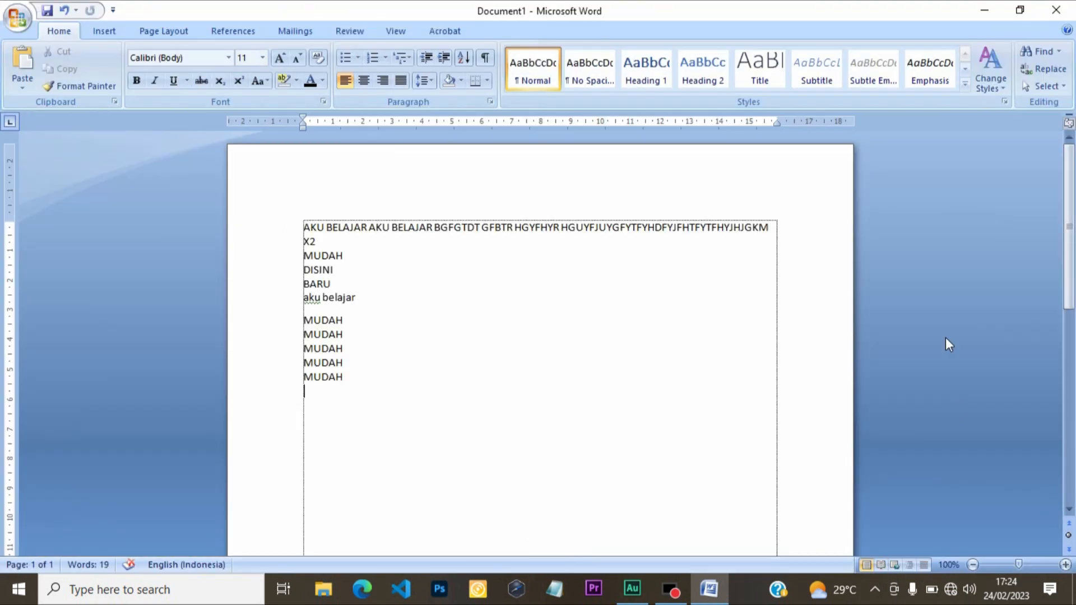
- View the document in Web Layout, scroll across it horizontally, and return to Print Layout
left_click(888, 565)
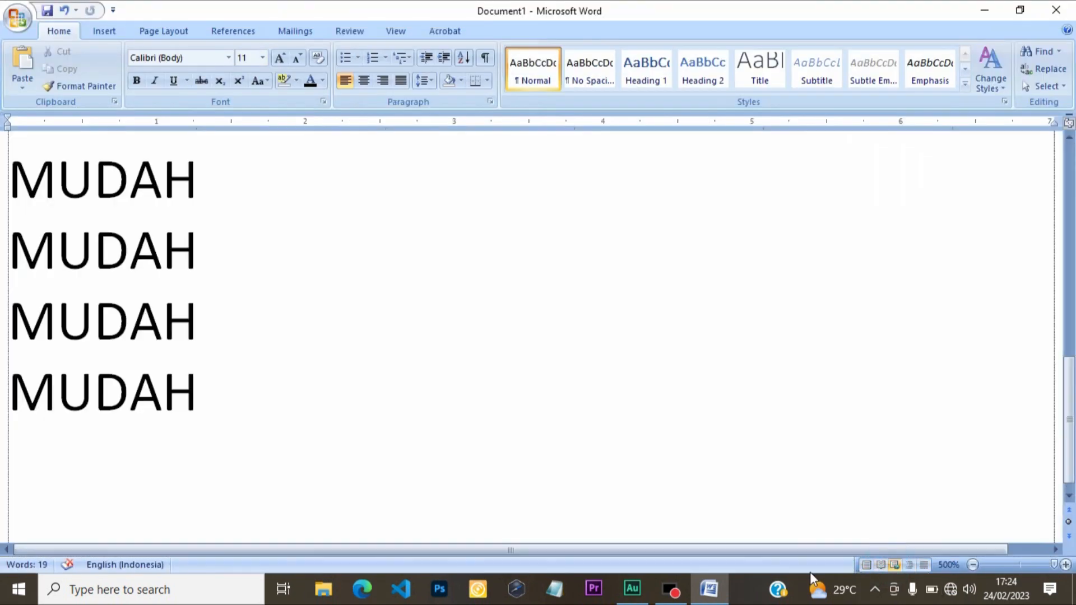
left_click_drag(805, 548, 514, 551)
left_click(867, 566)
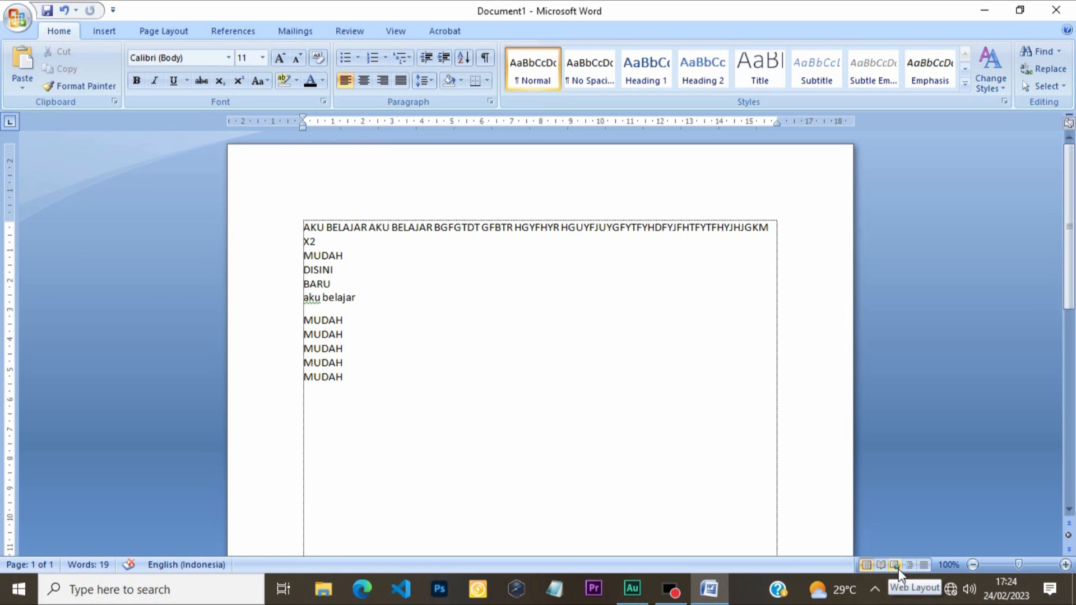
- Zoom the document out to 80% in two increments and back in to 100%
left_click(974, 565)
left_click(973, 565)
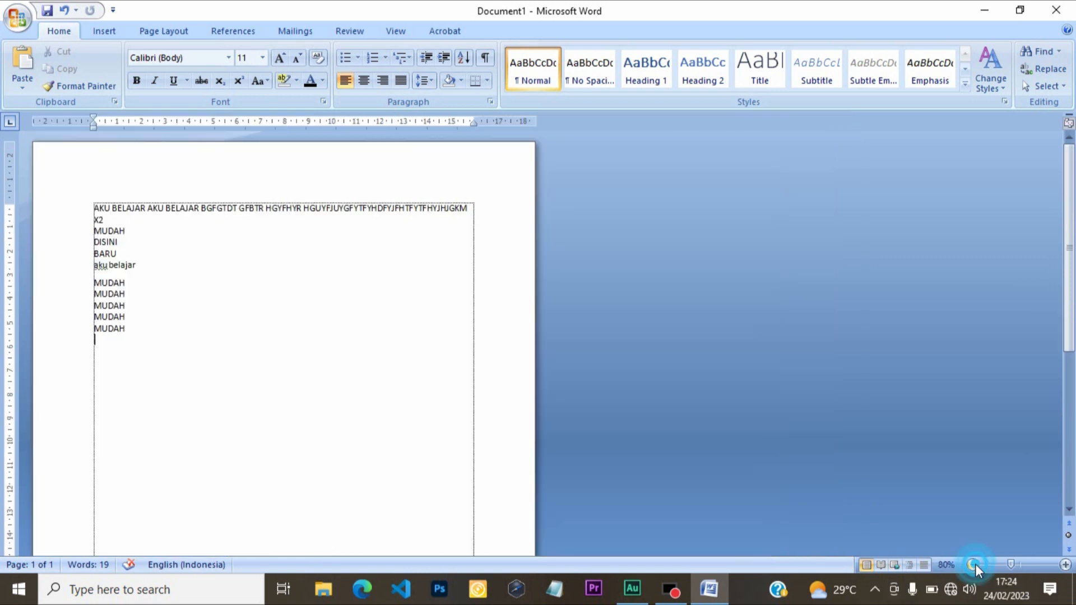
left_click(1065, 566)
left_click(1065, 565)
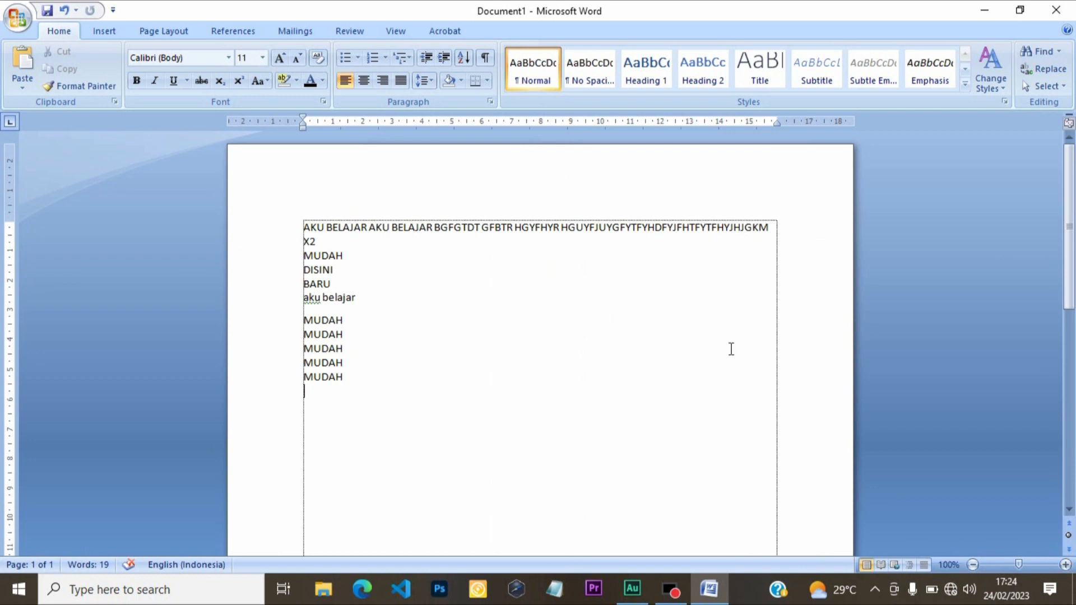
- Try the 200% and 75% presets in the Zoom dialog, and apply 100% as the document's zoom level
left_click(948, 565)
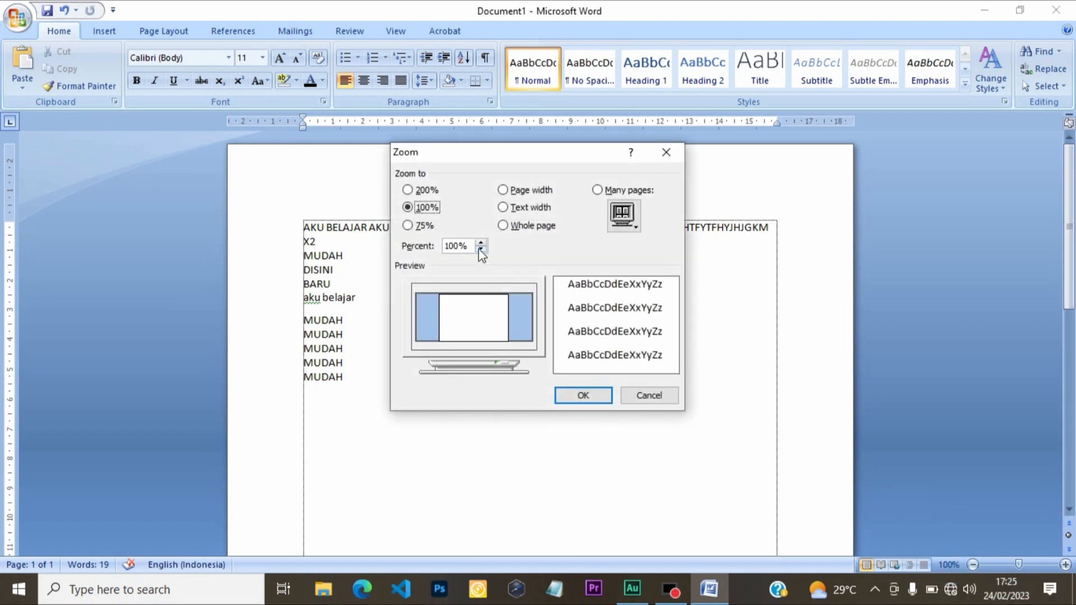
left_click(426, 191)
left_click(430, 208)
left_click(424, 225)
left_click(424, 208)
left_click(578, 398)
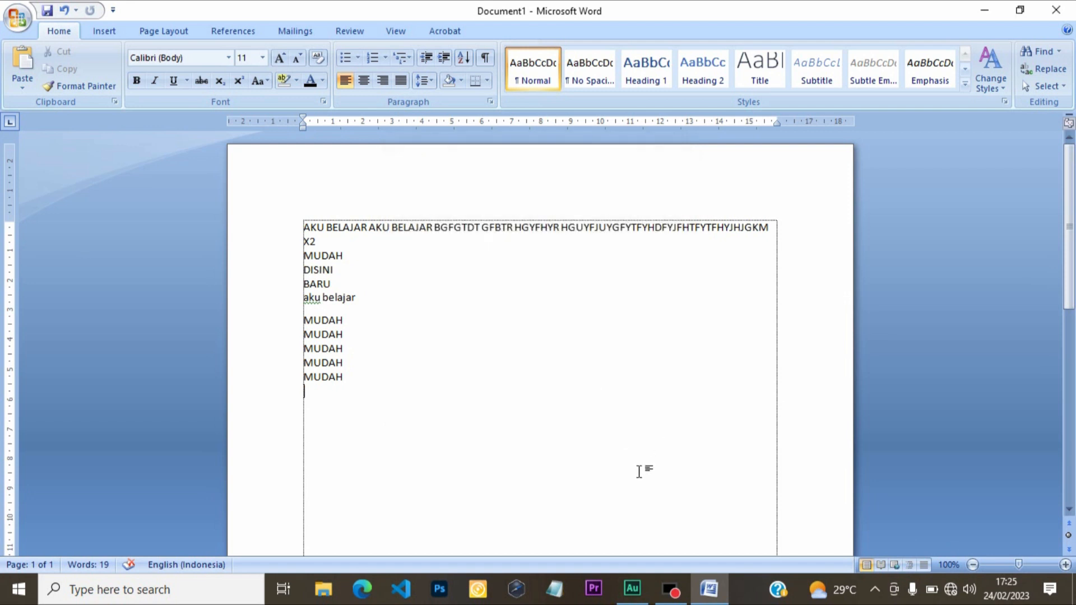